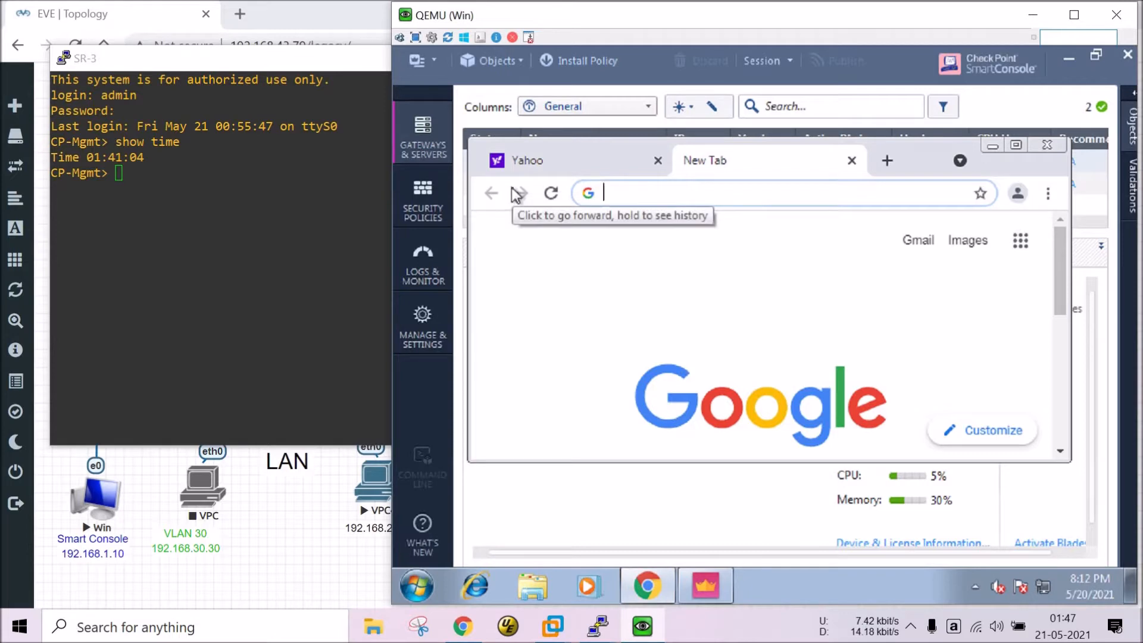
Load facebook.com in a Chrome tab beside the Yahoo Mail sign-in tab.
type("f")
key("Right")
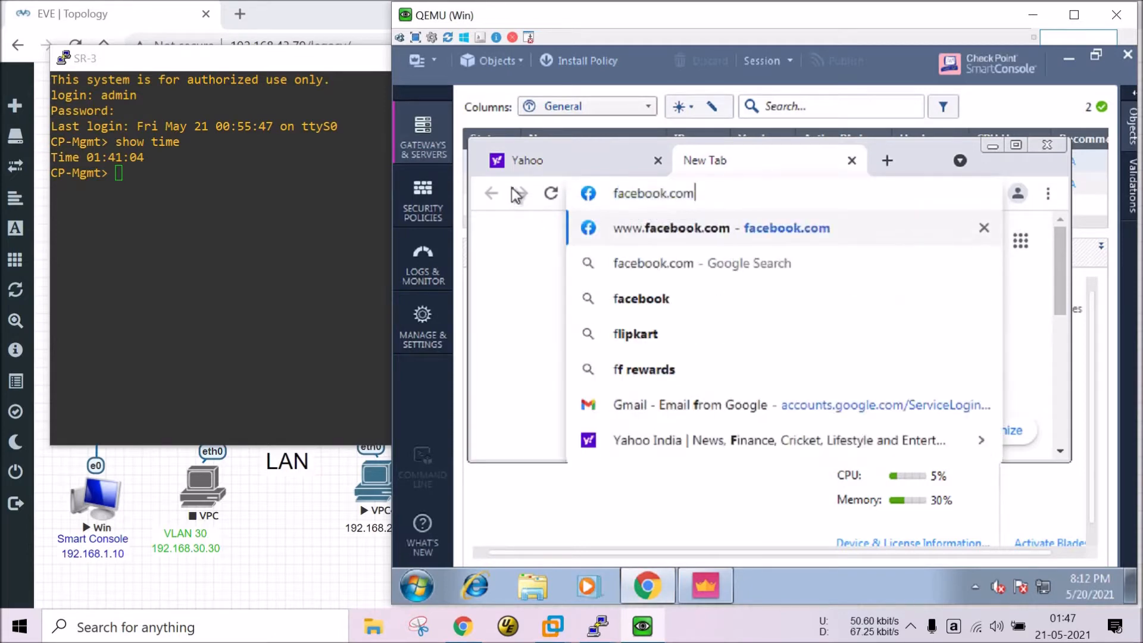
key("Return")
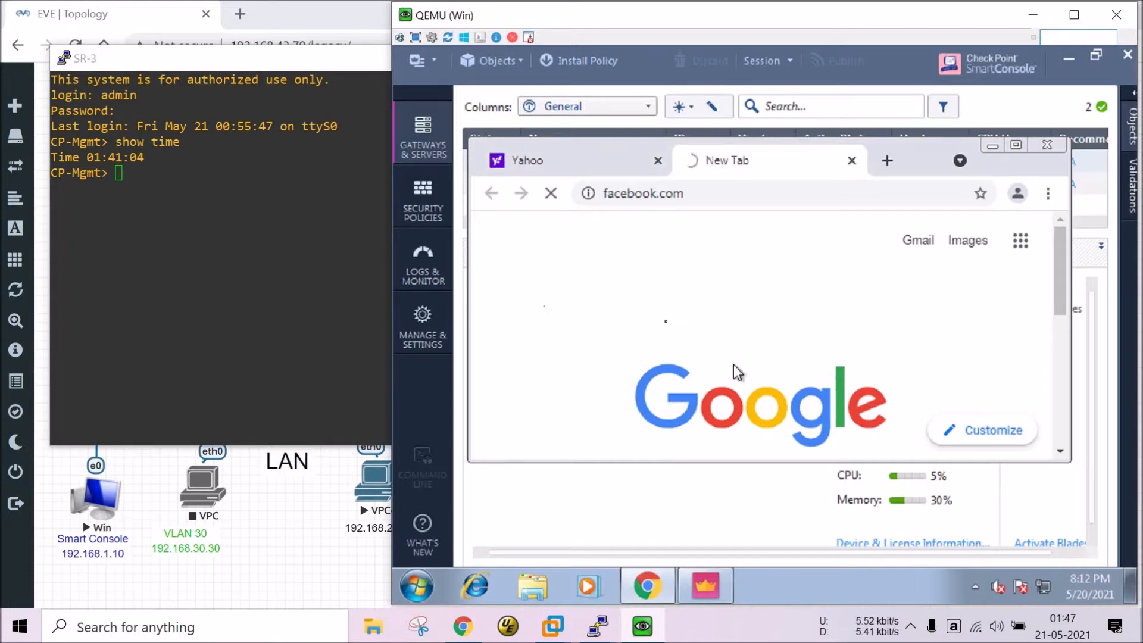
left_click(579, 162)
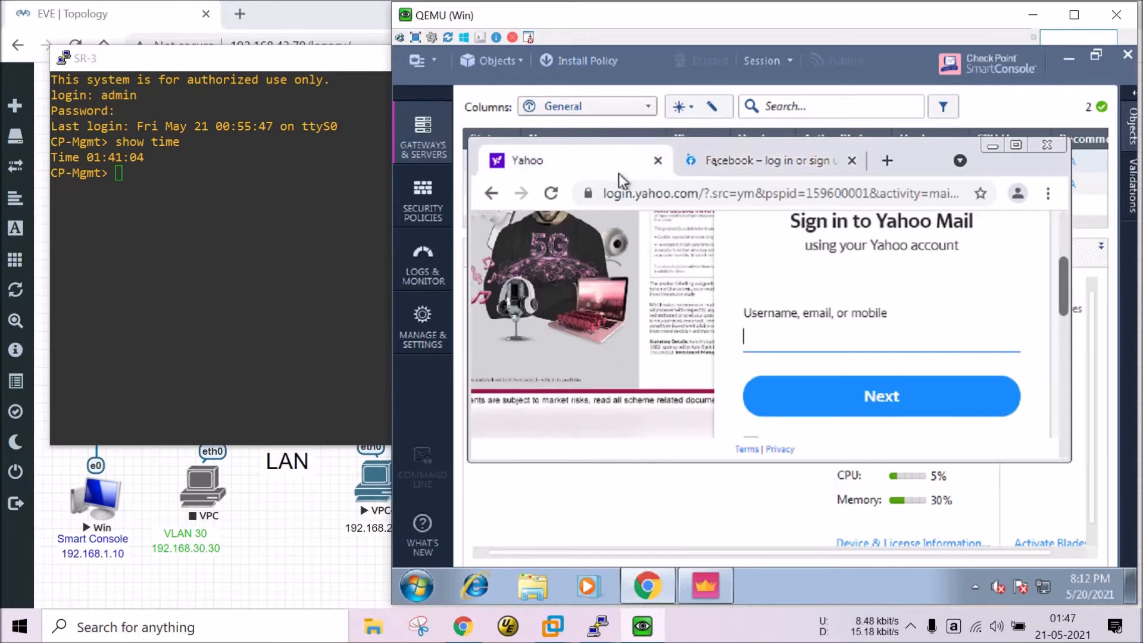
left_click(719, 169)
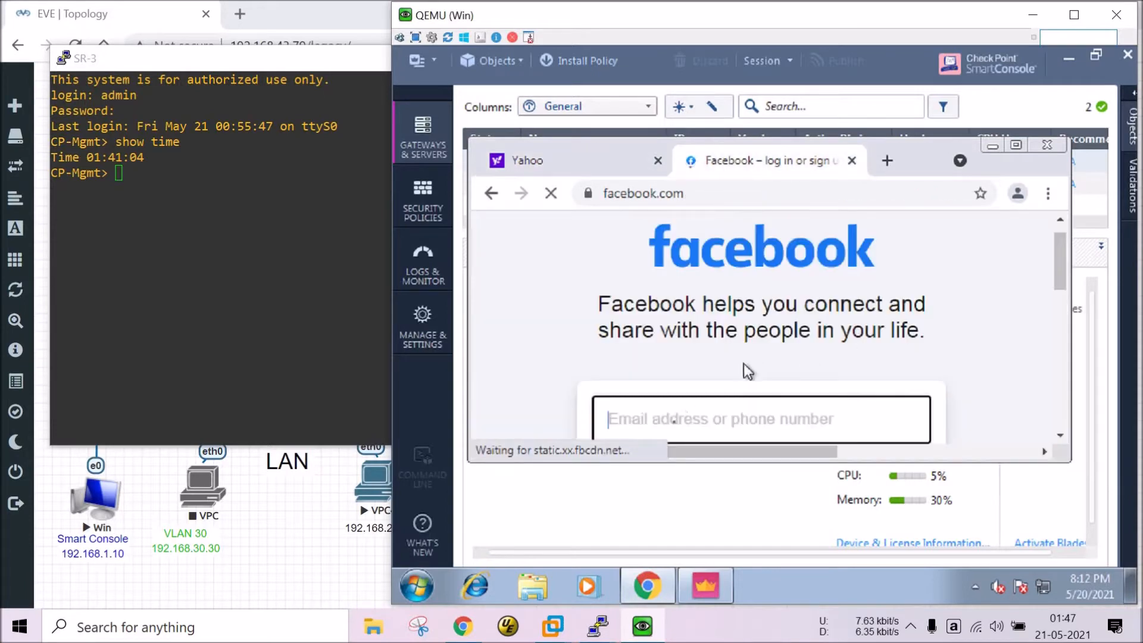
Open the CoWIN site in a new tab from a Google search for 'cowin', then return to SmartConsole.
left_click(887, 162)
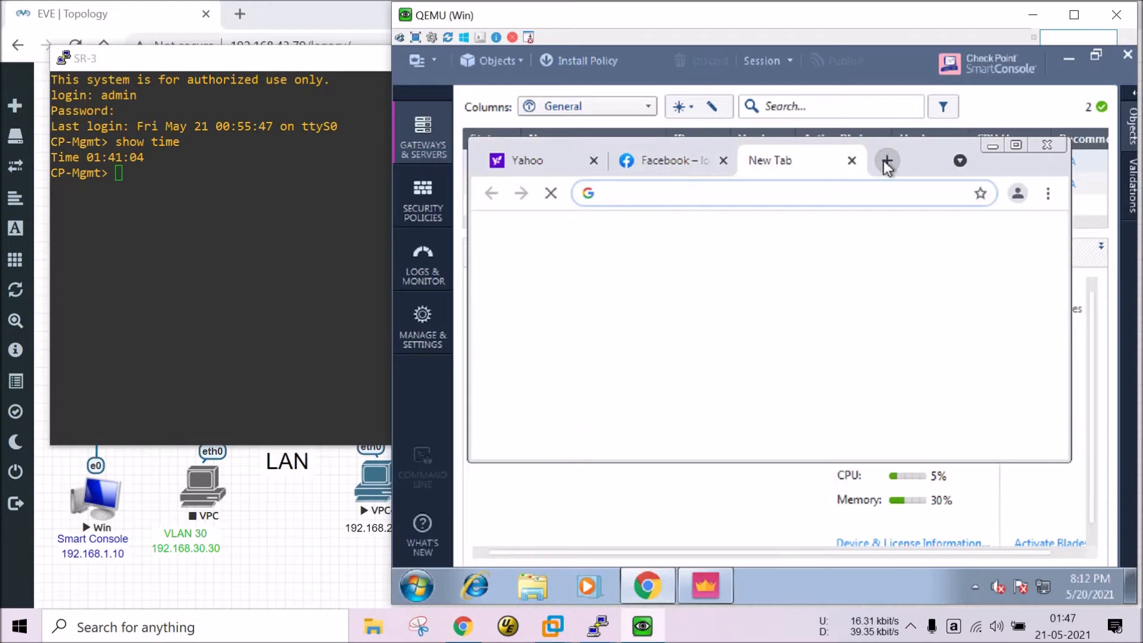
type("co")
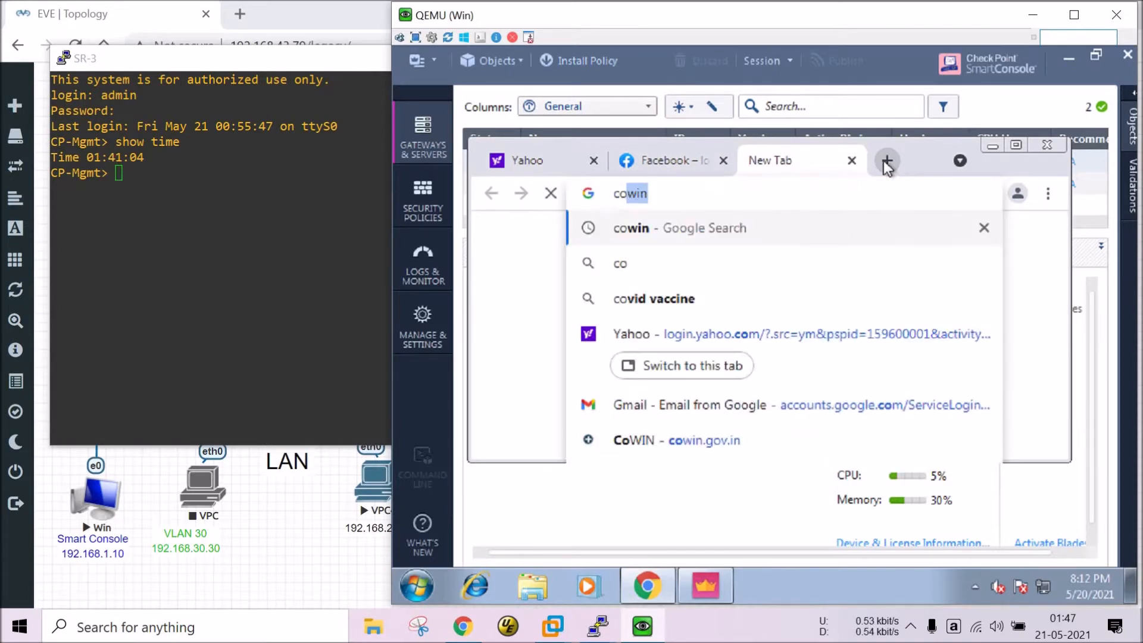
type("win")
key("Return")
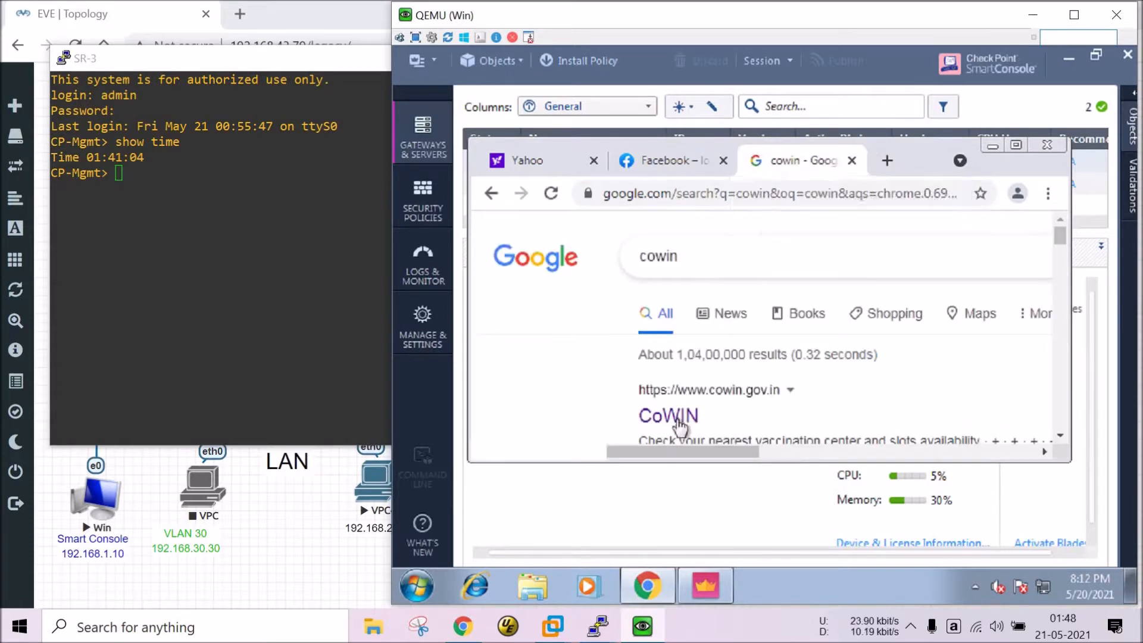
left_click(662, 417)
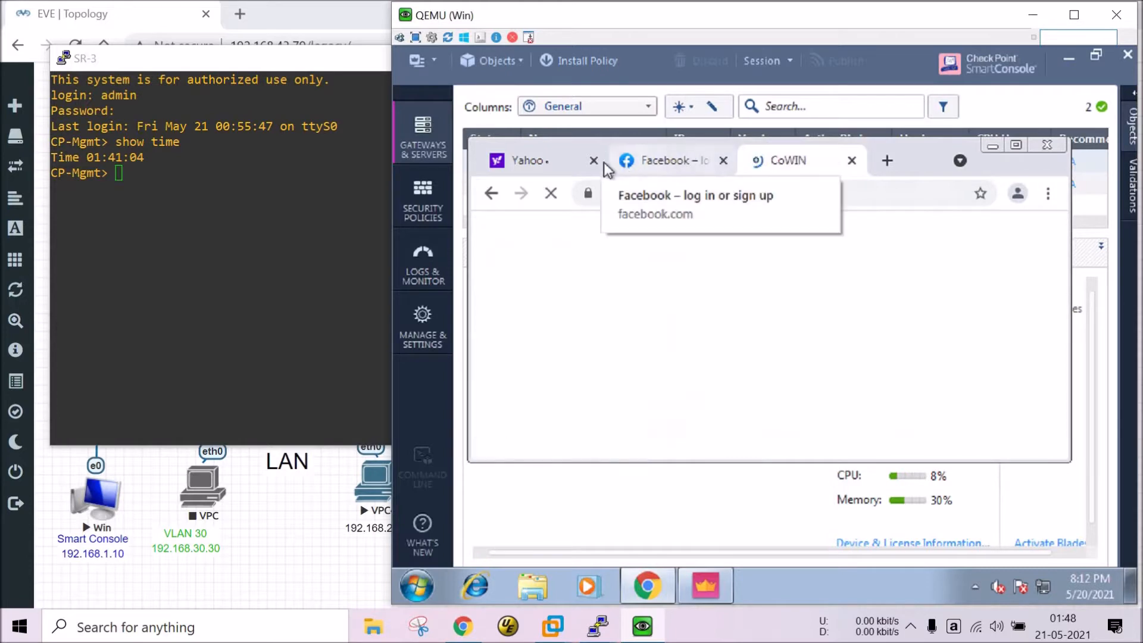
left_click(538, 162)
left_click(437, 203)
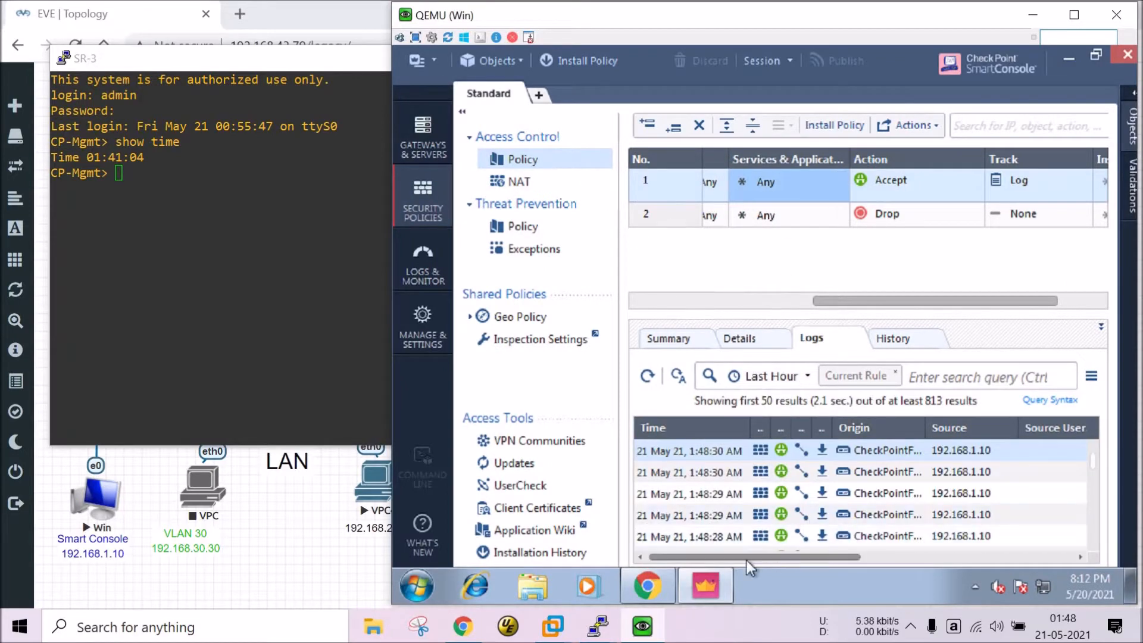
left_click(712, 580)
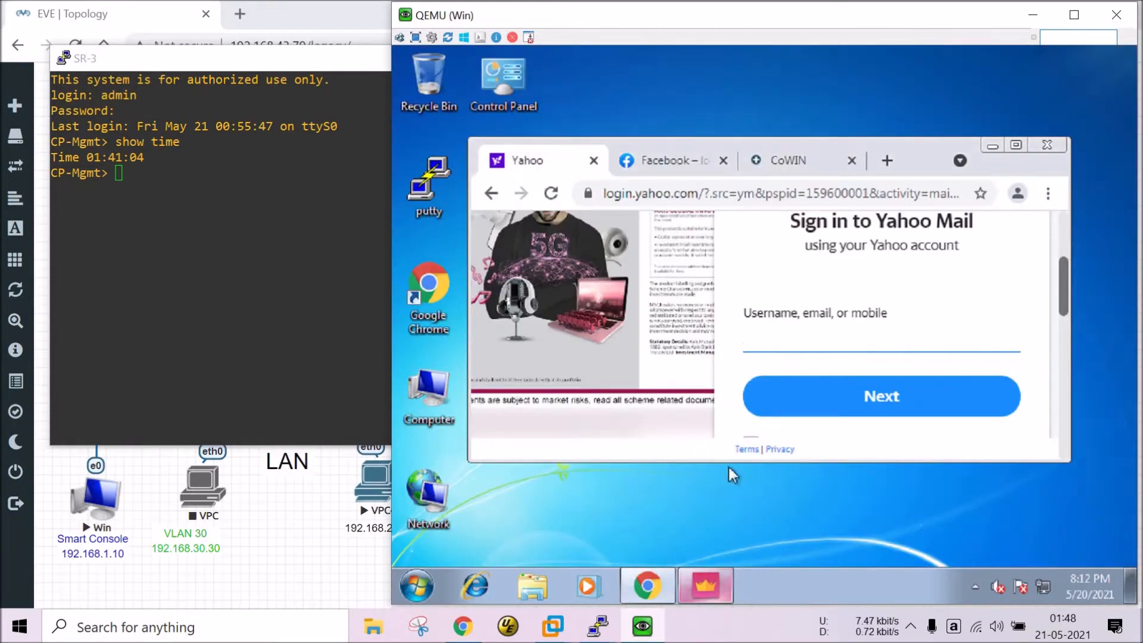
left_click(686, 591)
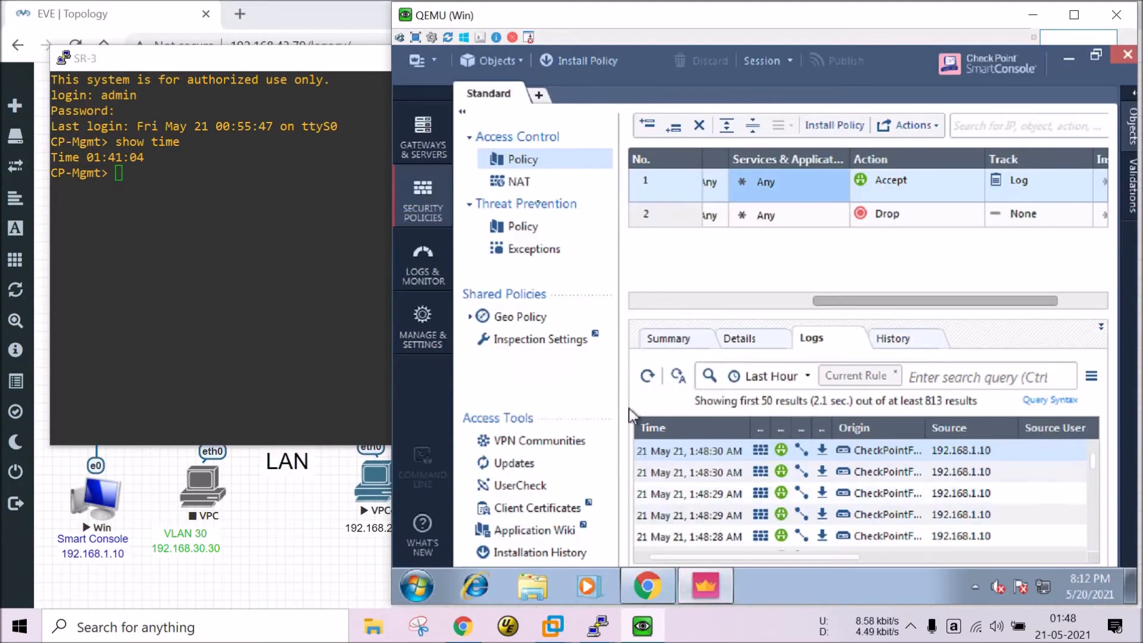
right_click(531, 171)
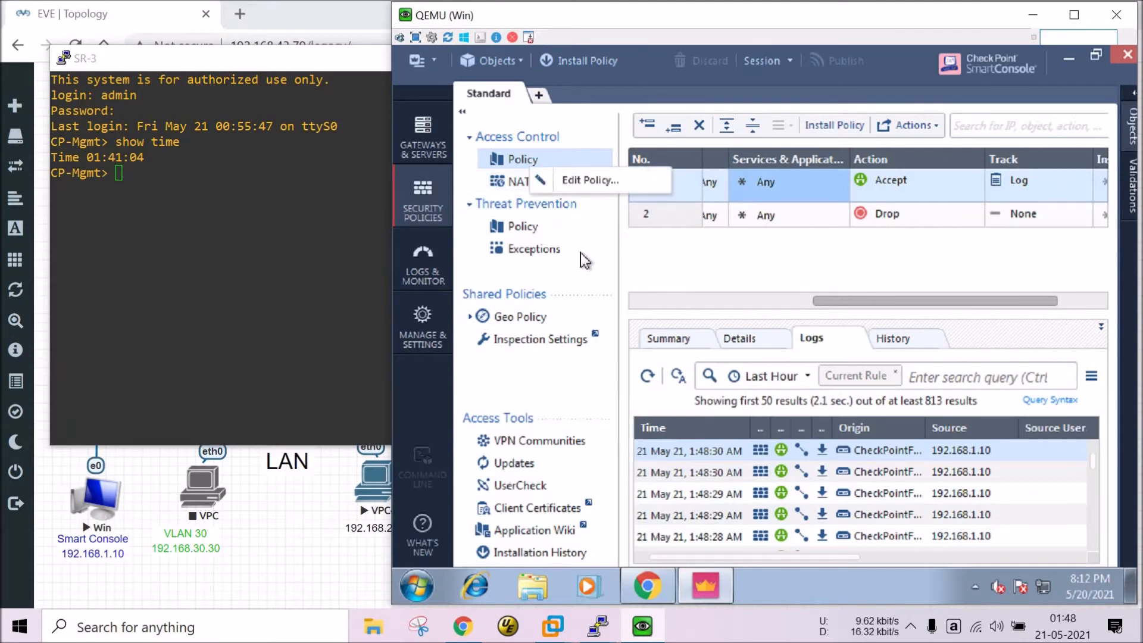
left_click(428, 138)
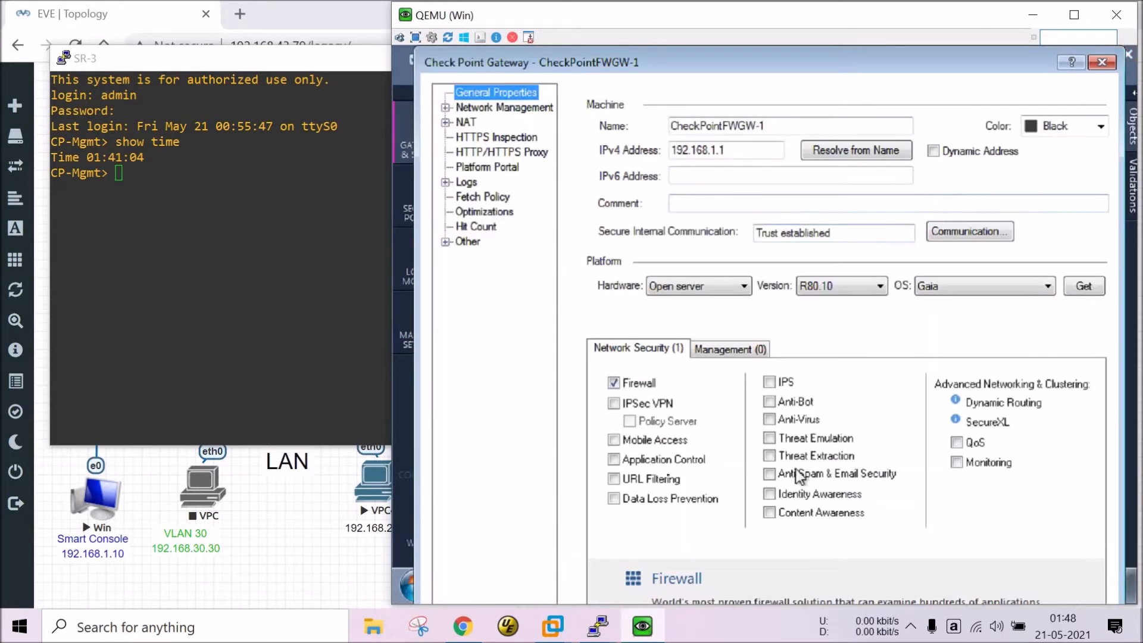
Tick URL Filtering and Application Control on CheckPointFWGW-1 and accept the Anti-Spoofing warning.
left_click(675, 481)
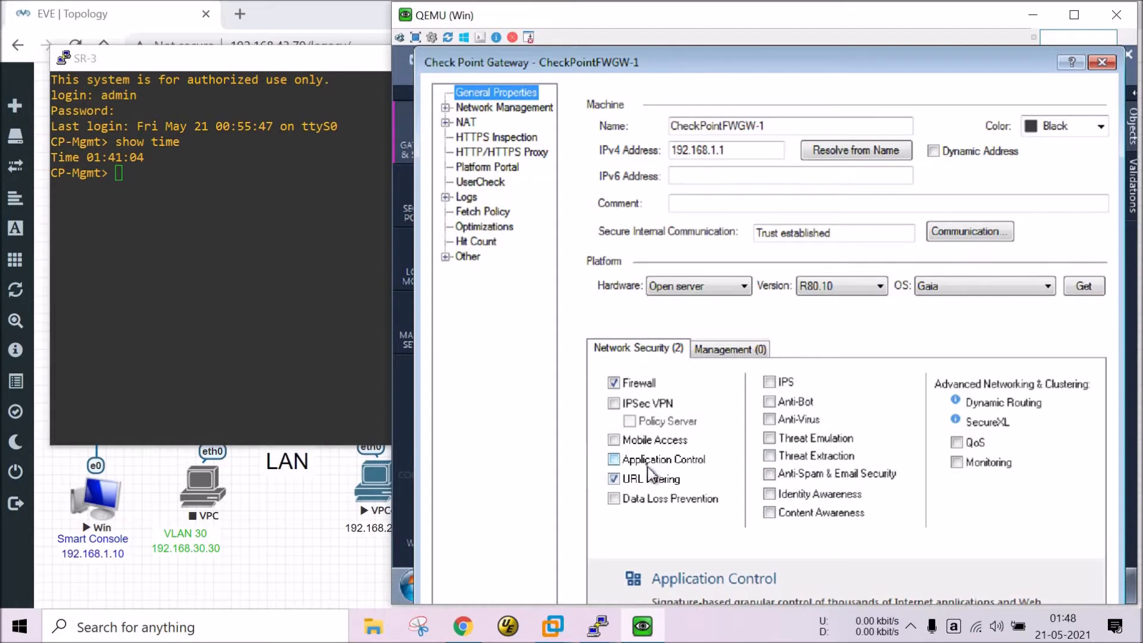
left_click(652, 462)
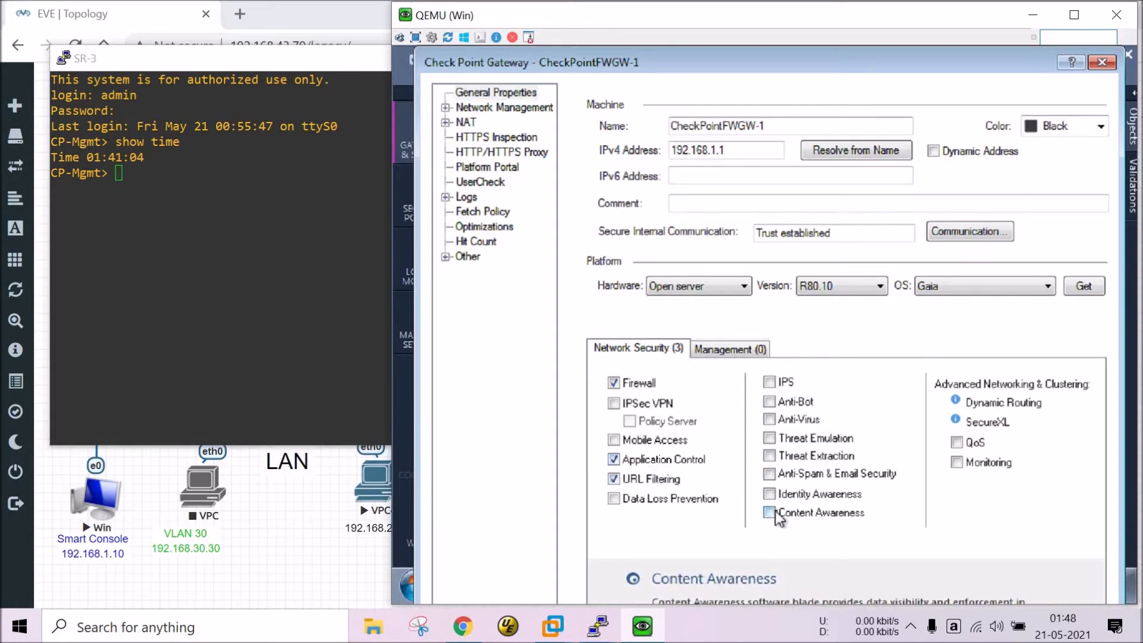
key("Return")
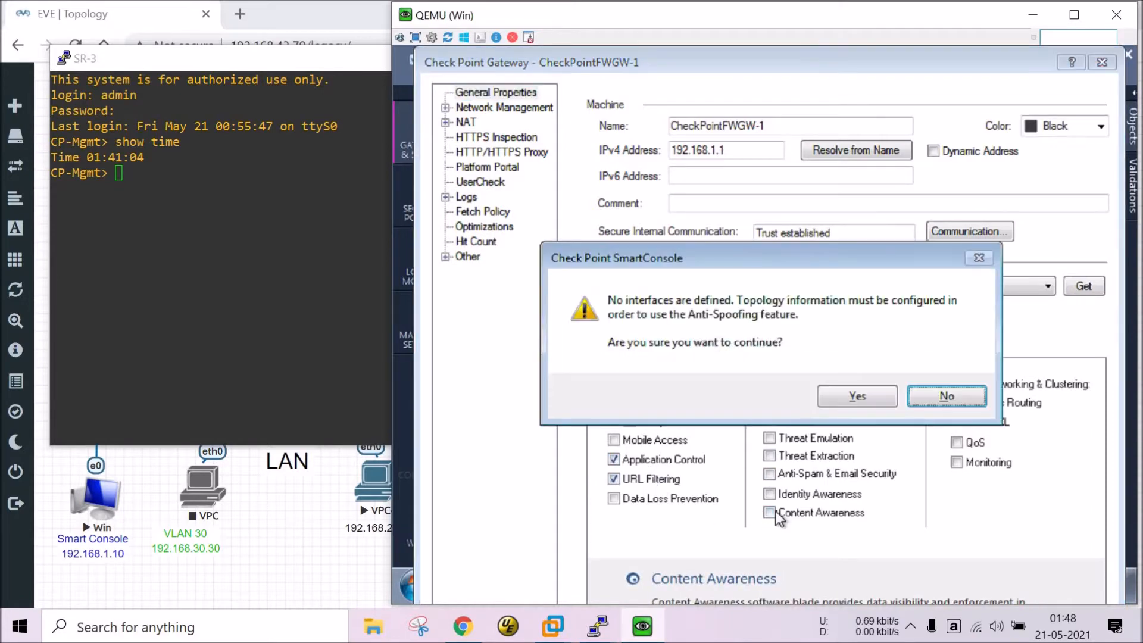
left_click(856, 399)
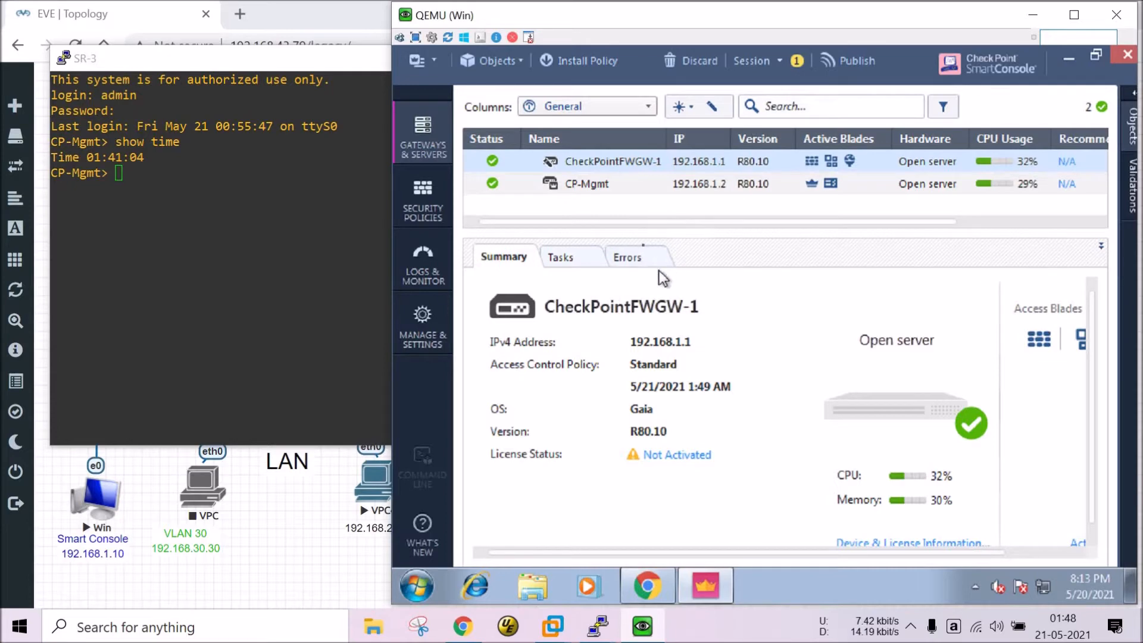
Edit the Standard policy from Security Policies and add a new Access Control layer.
left_click(401, 198)
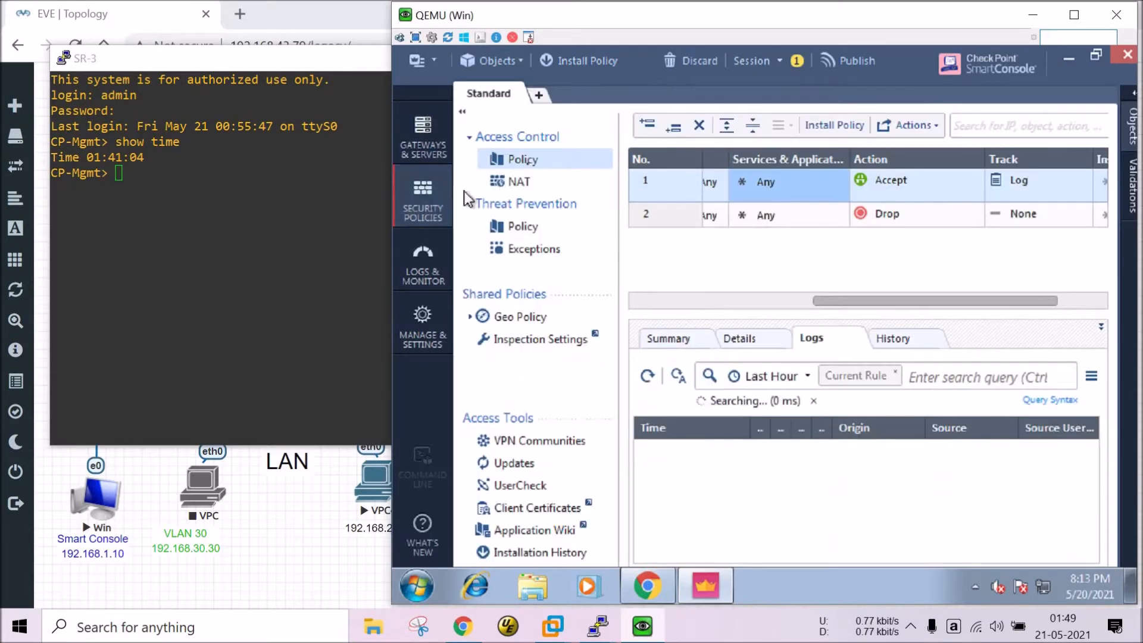
right_click(557, 167)
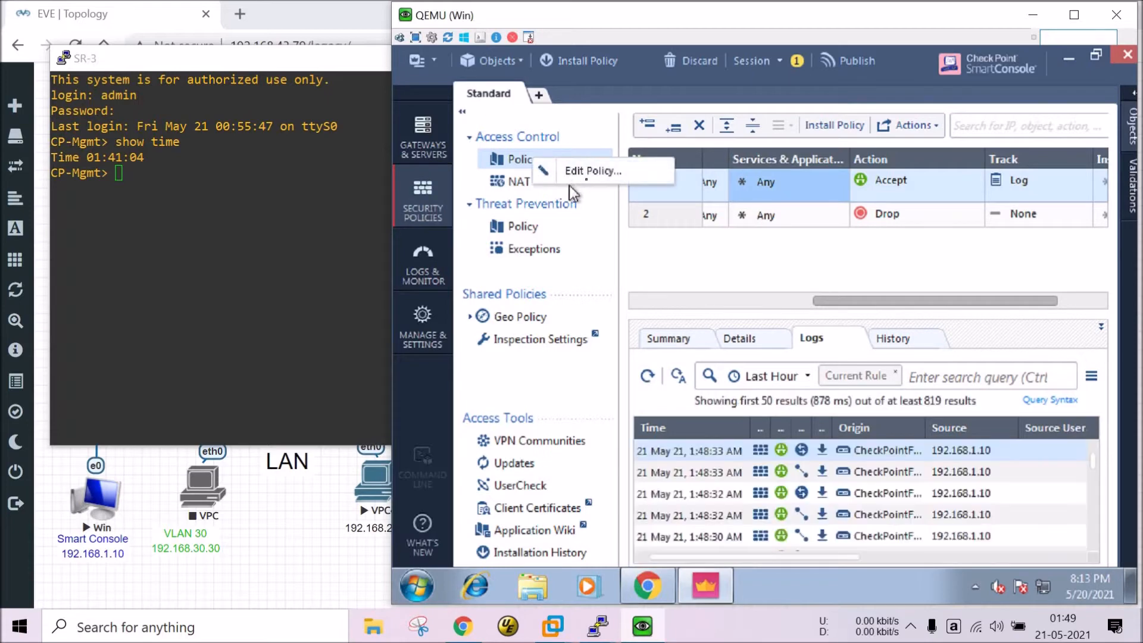
left_click(586, 176)
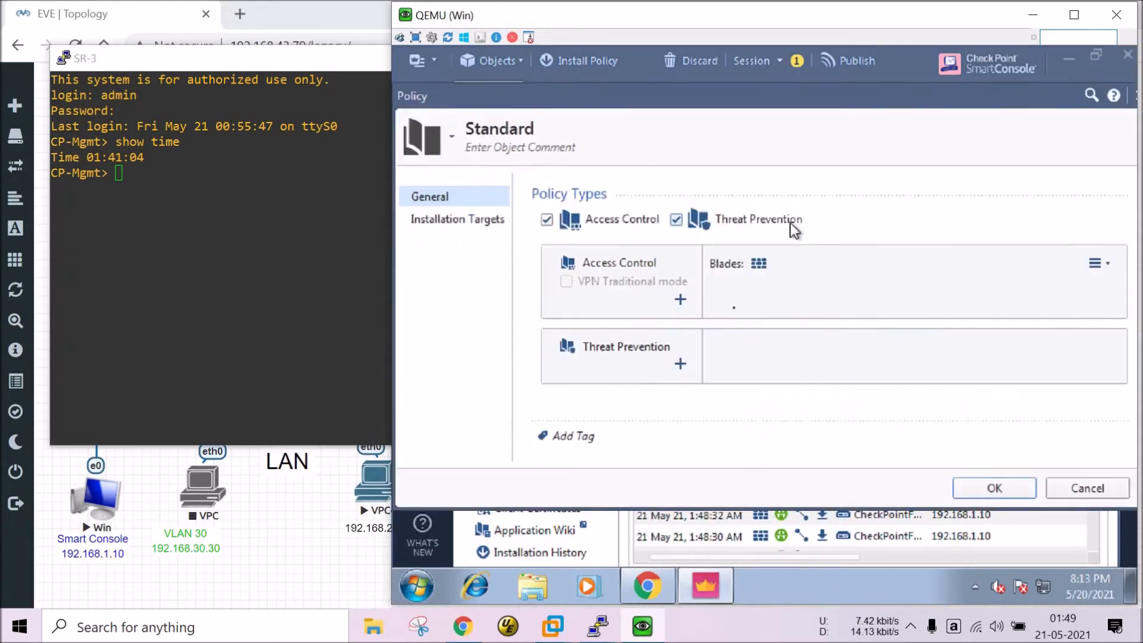
left_click(678, 306)
left_click(1066, 334)
left_click(1084, 379)
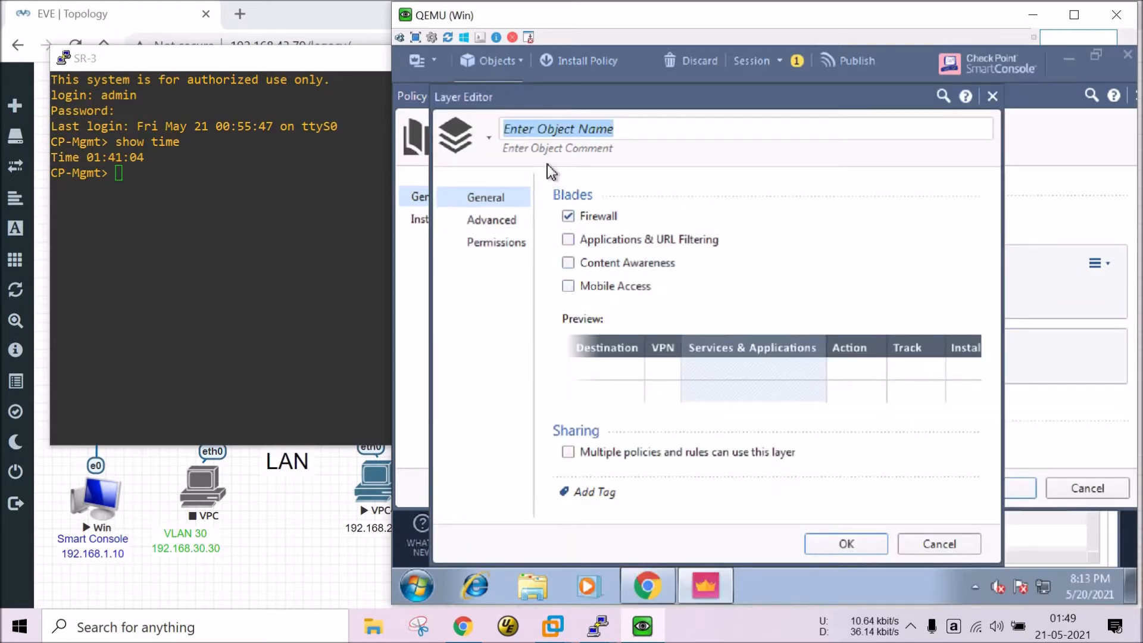
Name the layer 'Application & url filtering', remove the Firewall blade, and save it.
type("A")
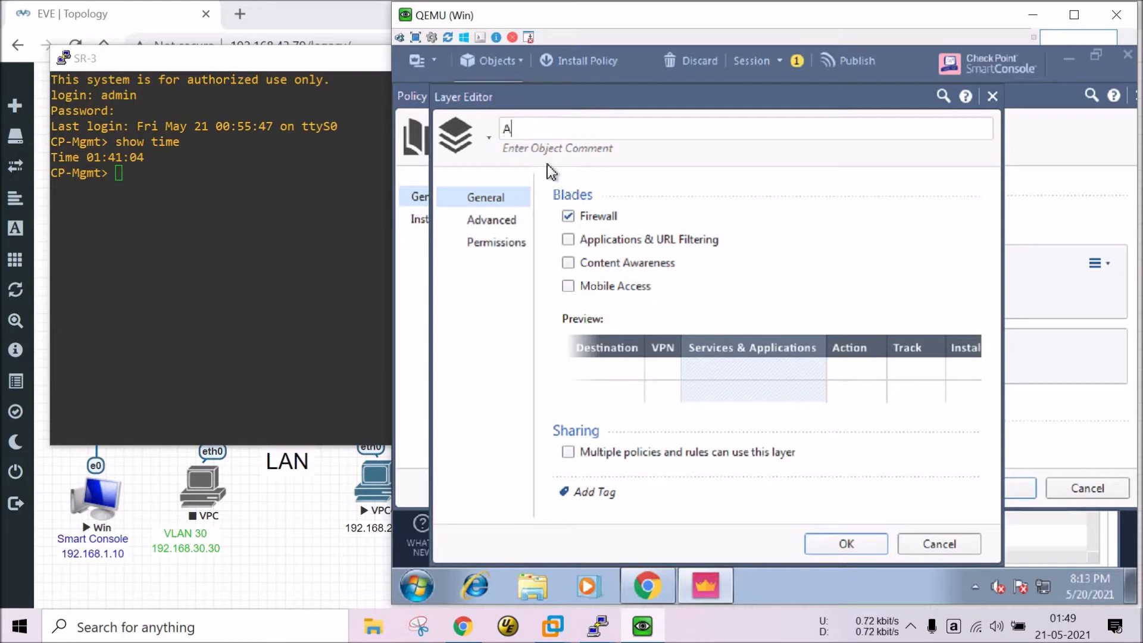
type("pplication &")
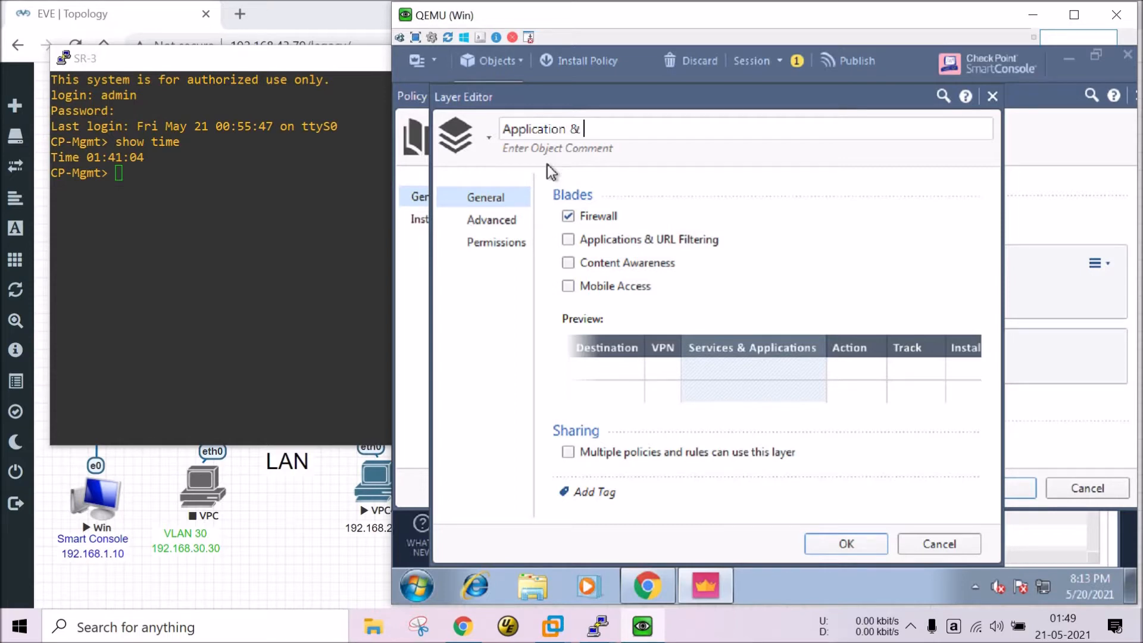
type(" url filtering")
left_click(568, 216)
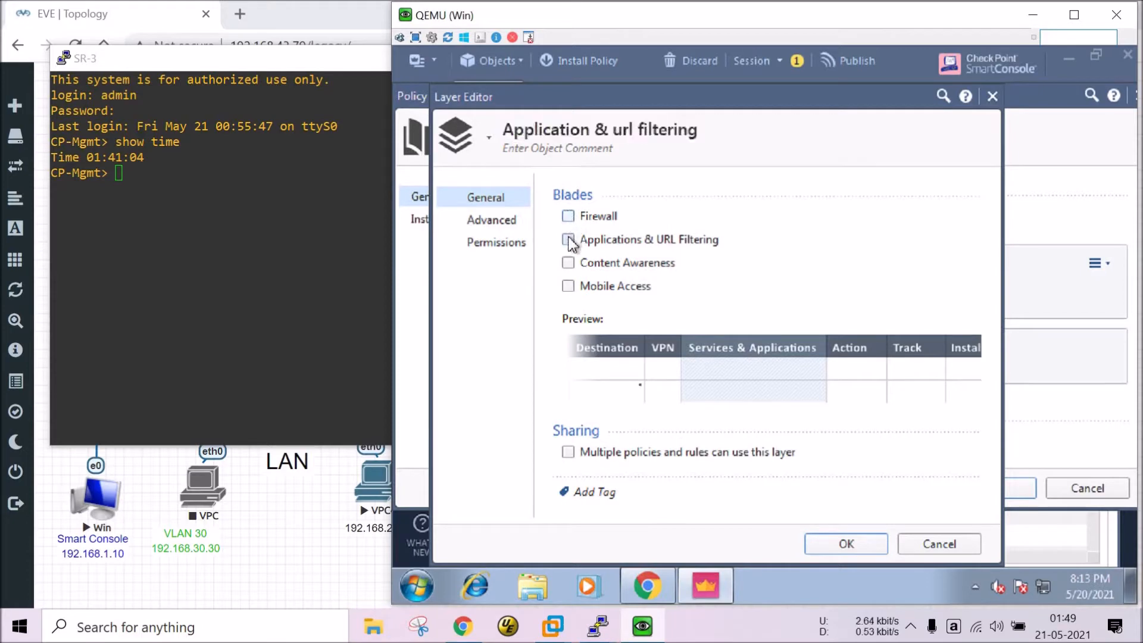
left_click(820, 545)
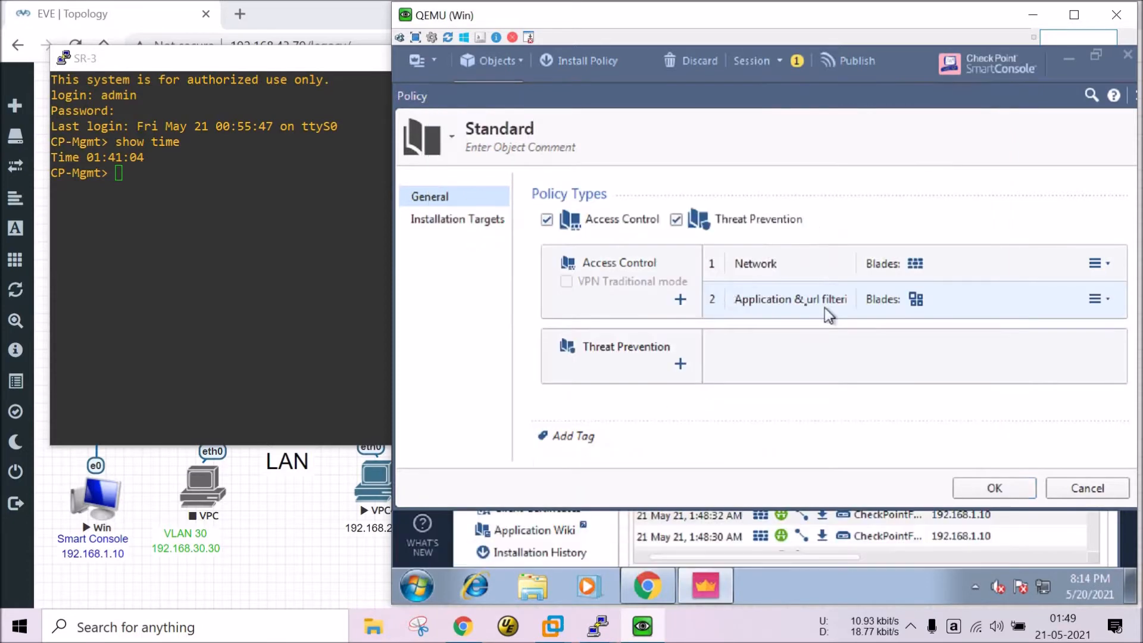
Save the Standard policy edits and close the Chrome window.
left_click(974, 490)
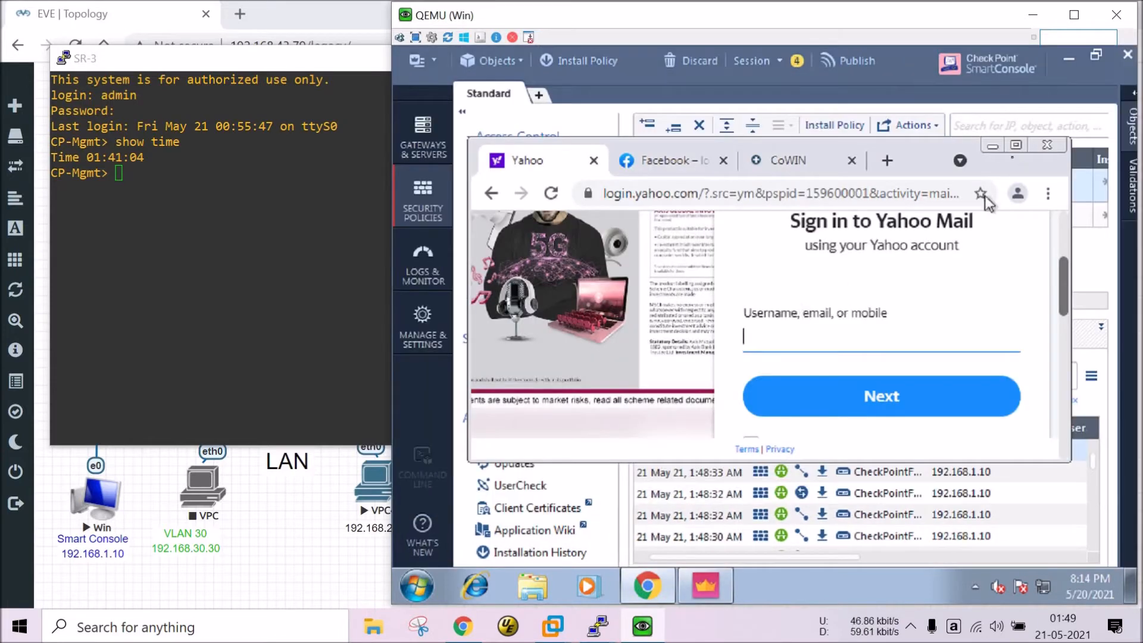
left_click(1047, 144)
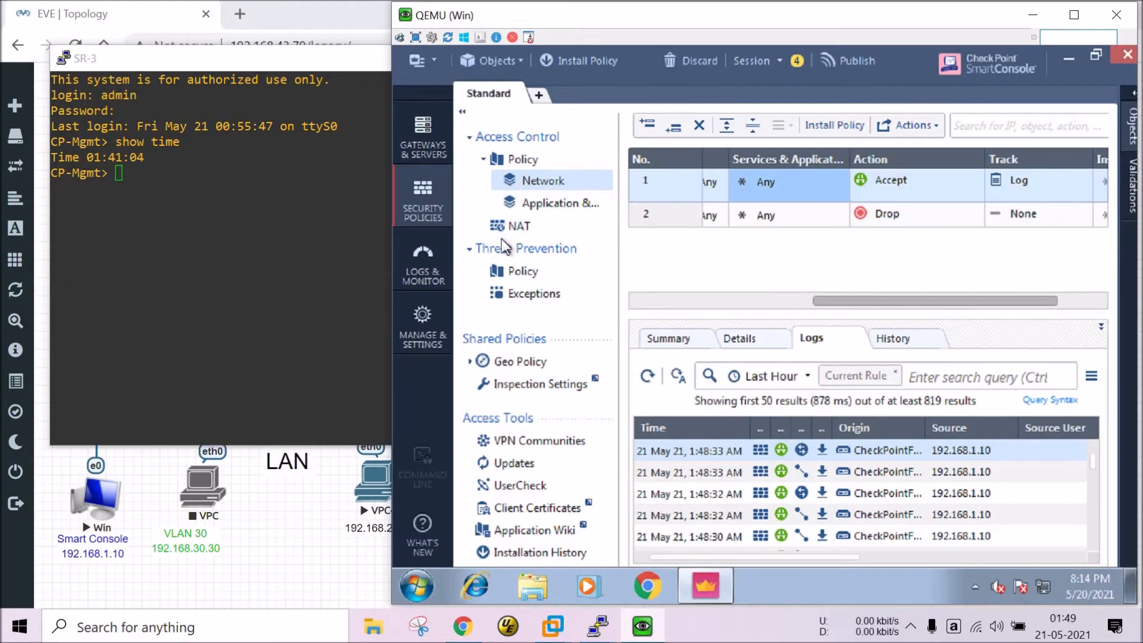
Open the Application & url filtering layer and narrow the Name, Source, Destination and VPN columns.
left_click(548, 211)
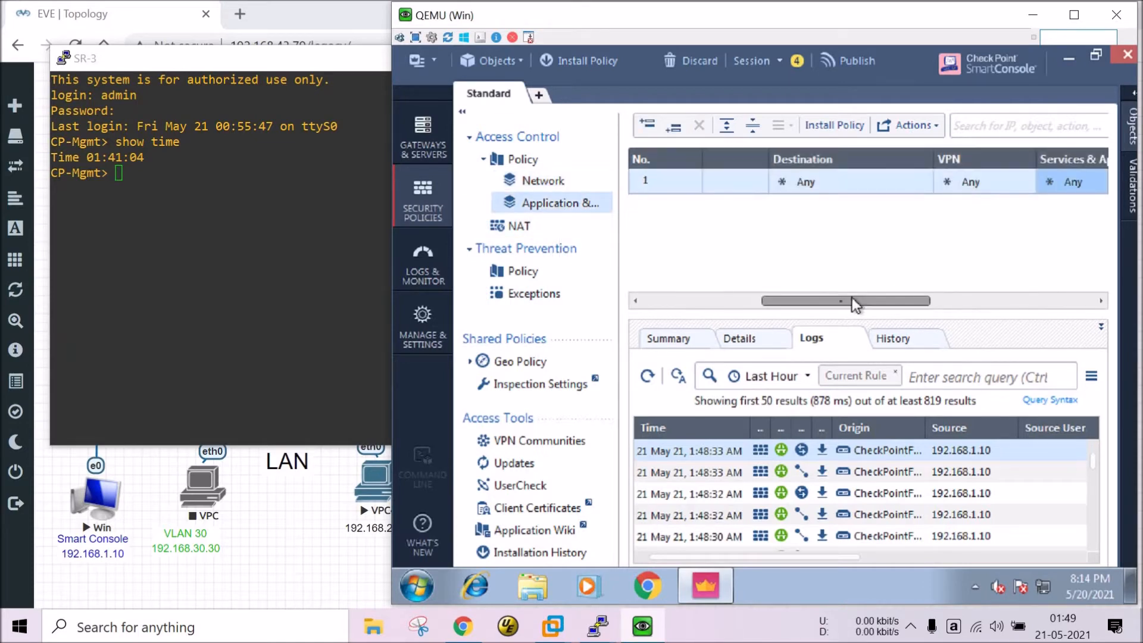
left_click_drag(851, 299, 704, 306)
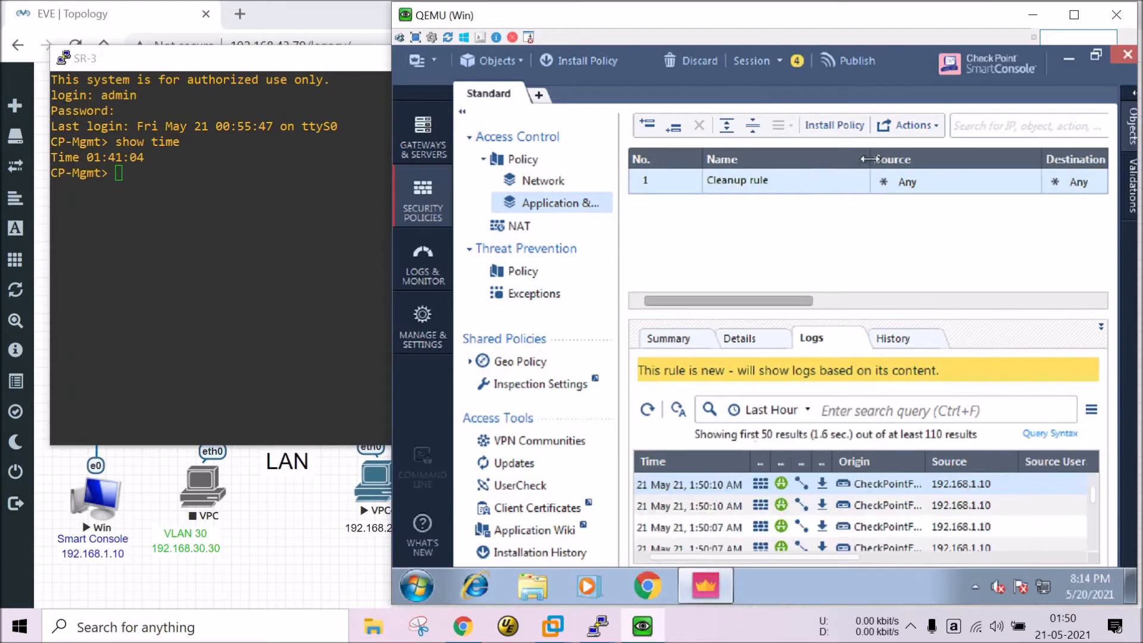
left_click_drag(871, 159, 775, 159)
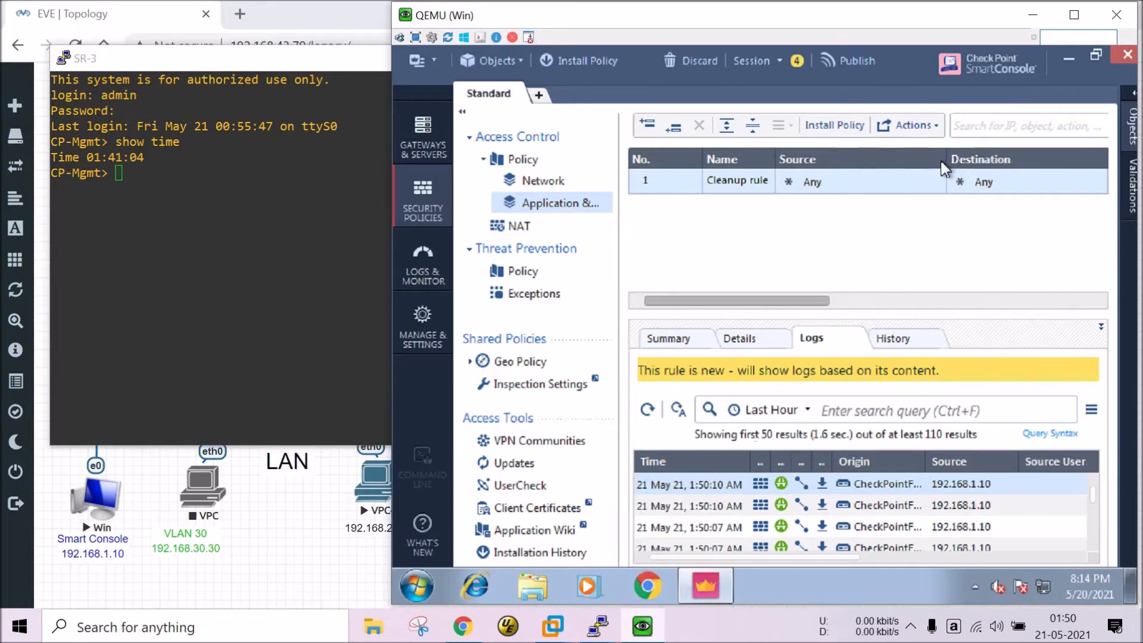
left_click_drag(942, 161, 826, 162)
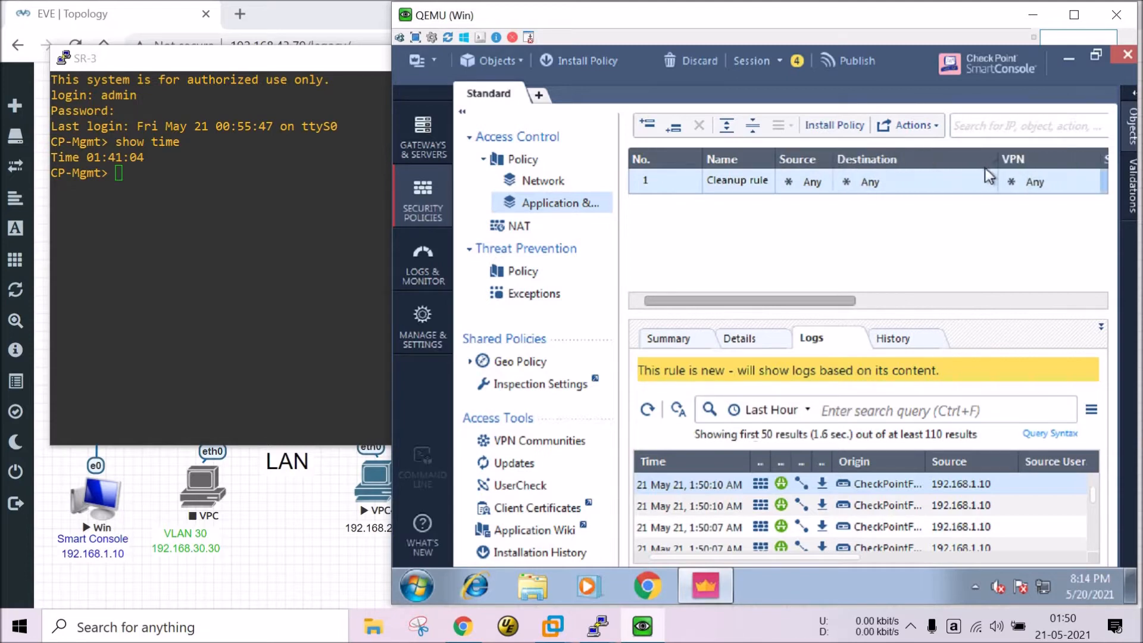
left_click_drag(998, 160, 913, 163)
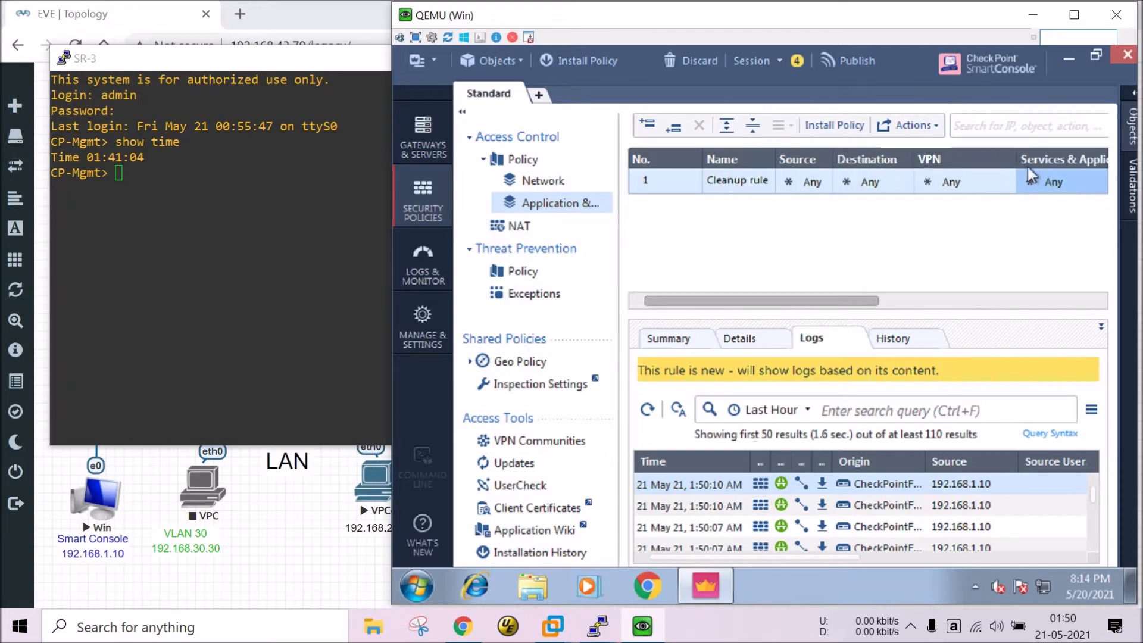
left_click_drag(1016, 160, 986, 160)
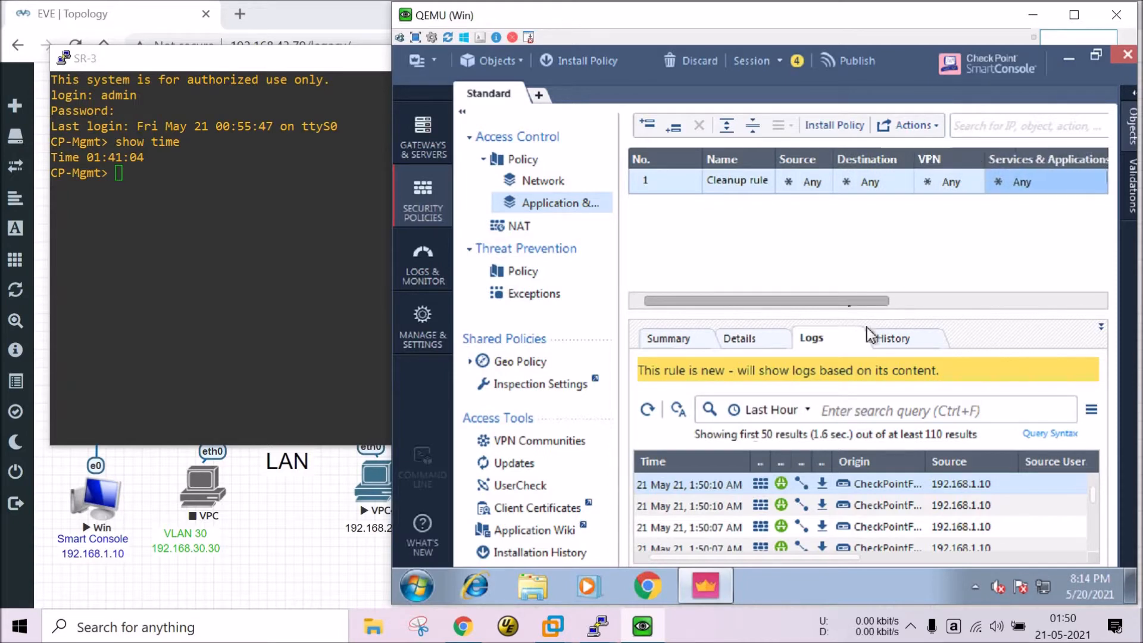
left_click_drag(851, 301, 917, 300)
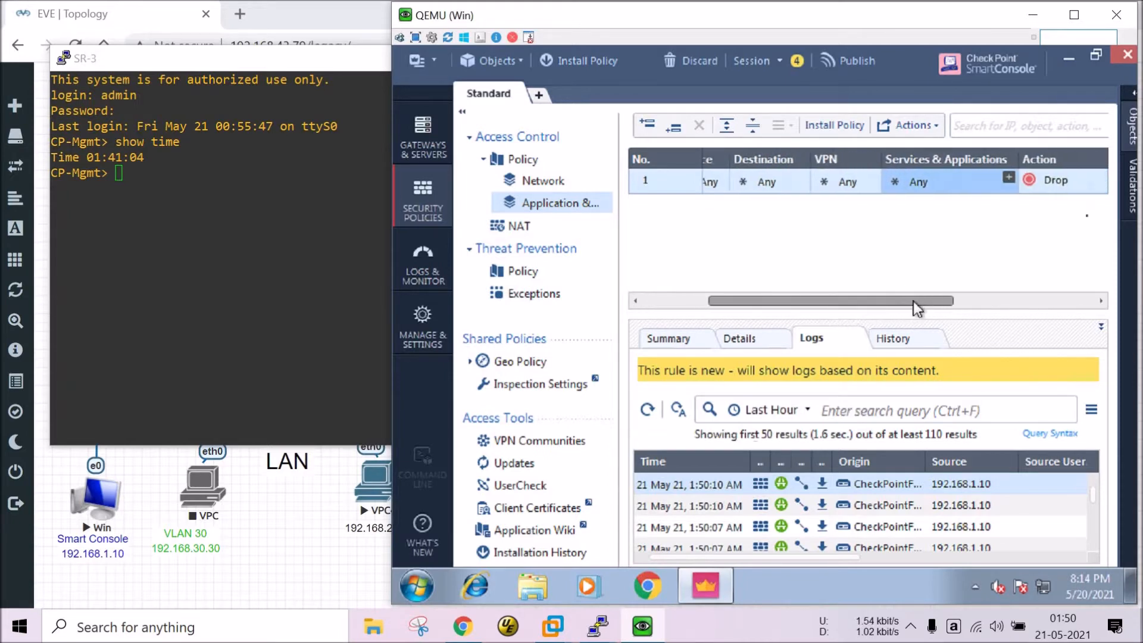
Set the Cleanup rule's Action to Accept.
left_click(1064, 191)
left_click(973, 201)
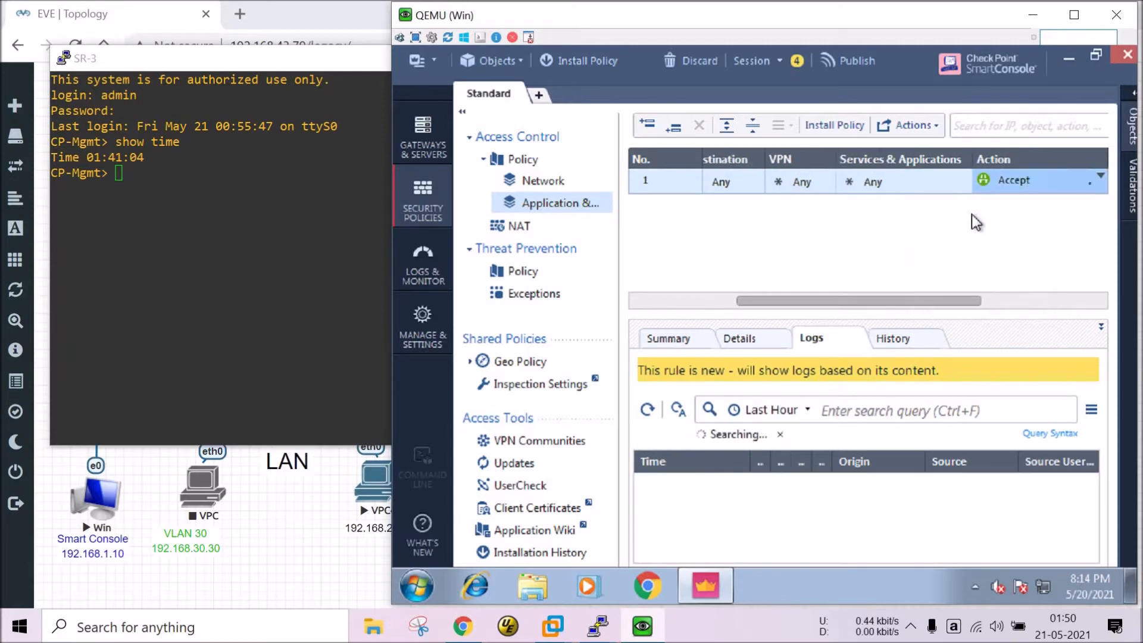
left_click(1096, 185)
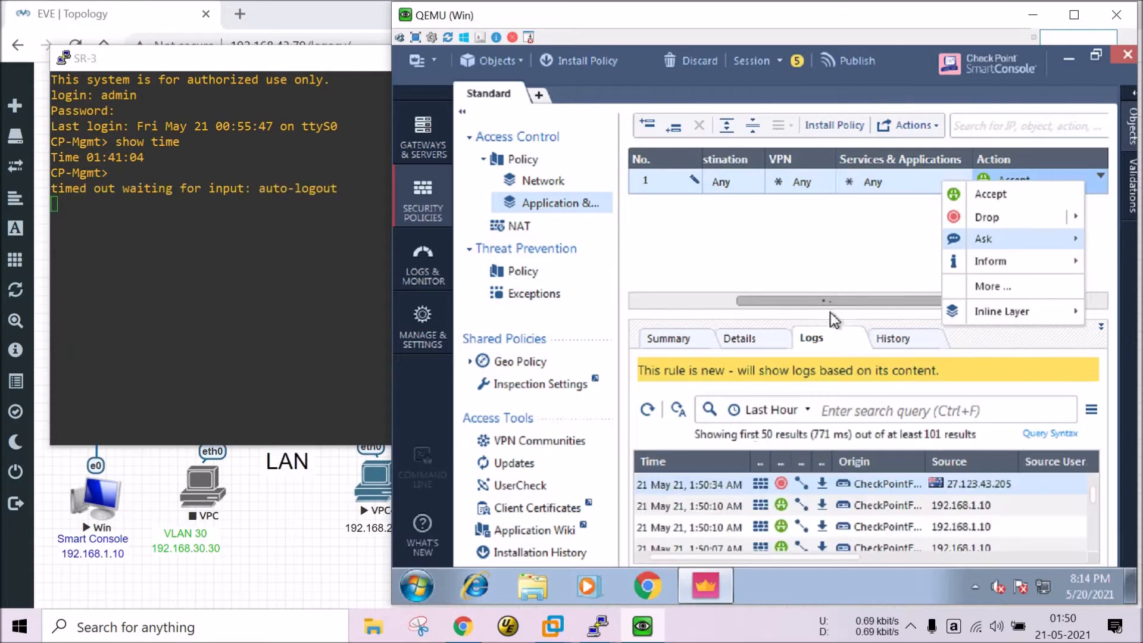
left_click_drag(826, 302, 942, 302)
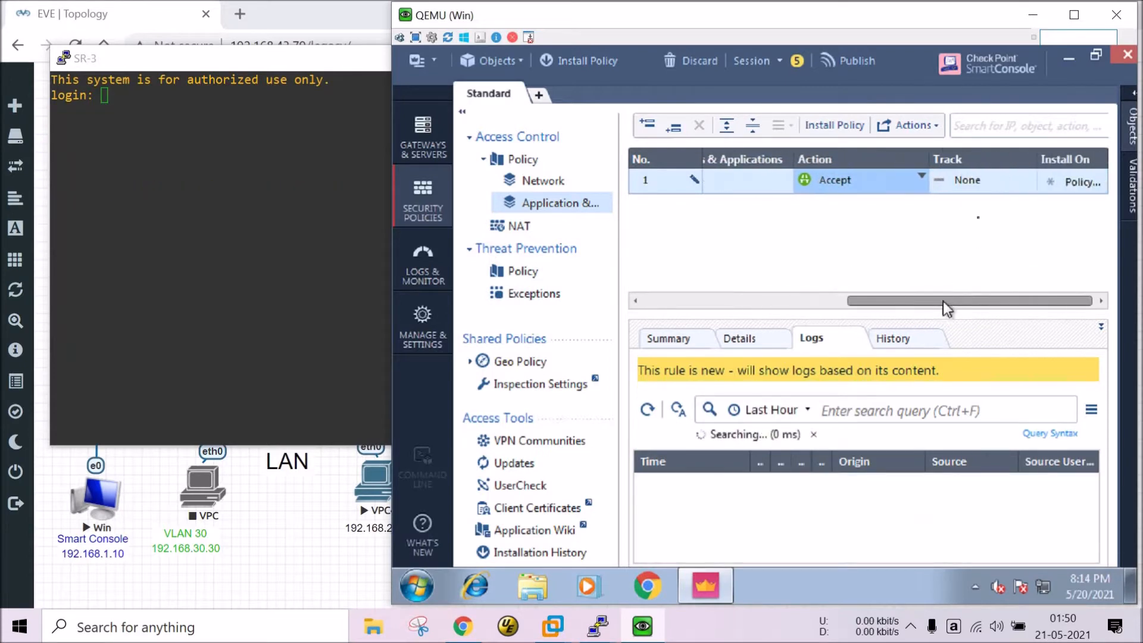
Set the Cleanup rule's Track to Log, confirming the detailed tracking settings.
left_click(976, 187)
left_click(1015, 221)
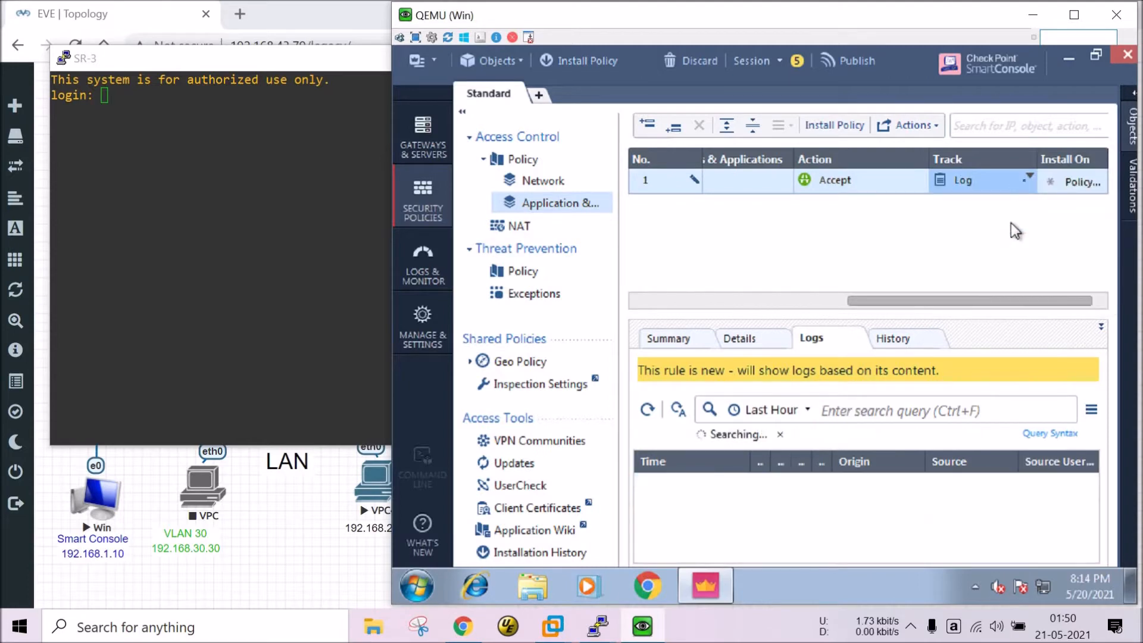
left_click(1025, 179)
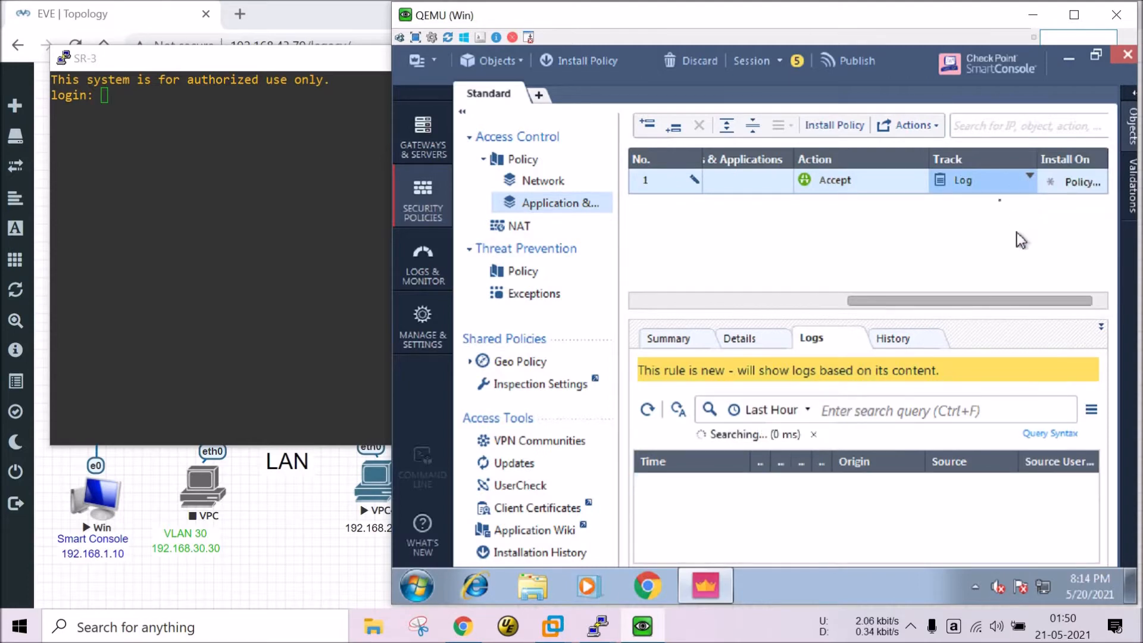
left_click(972, 262)
left_click(947, 297)
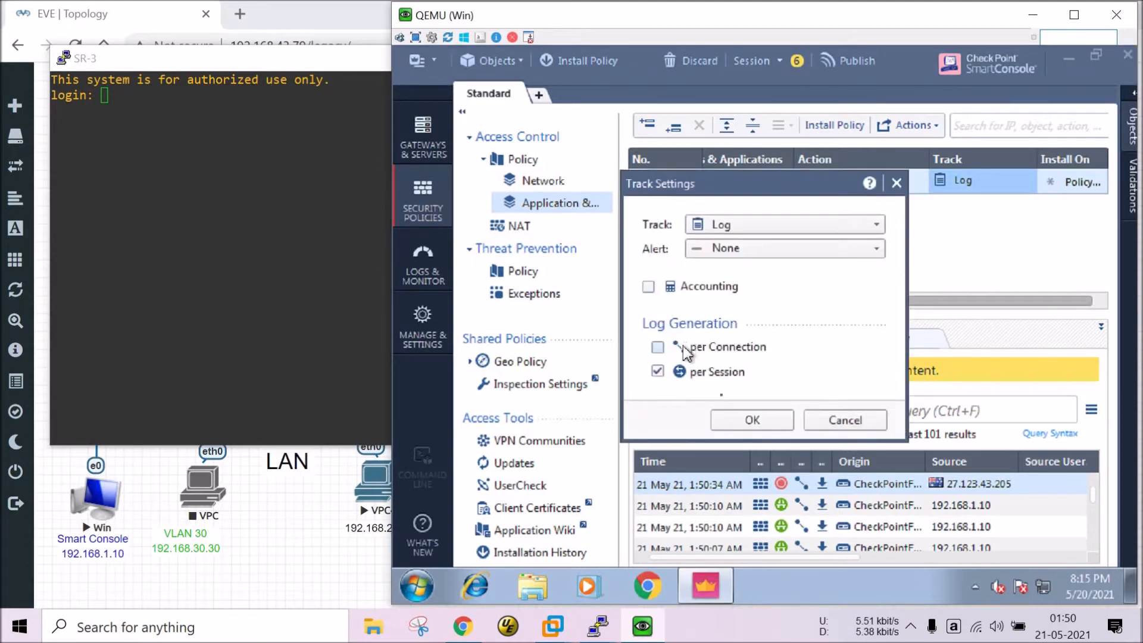
left_click(753, 421)
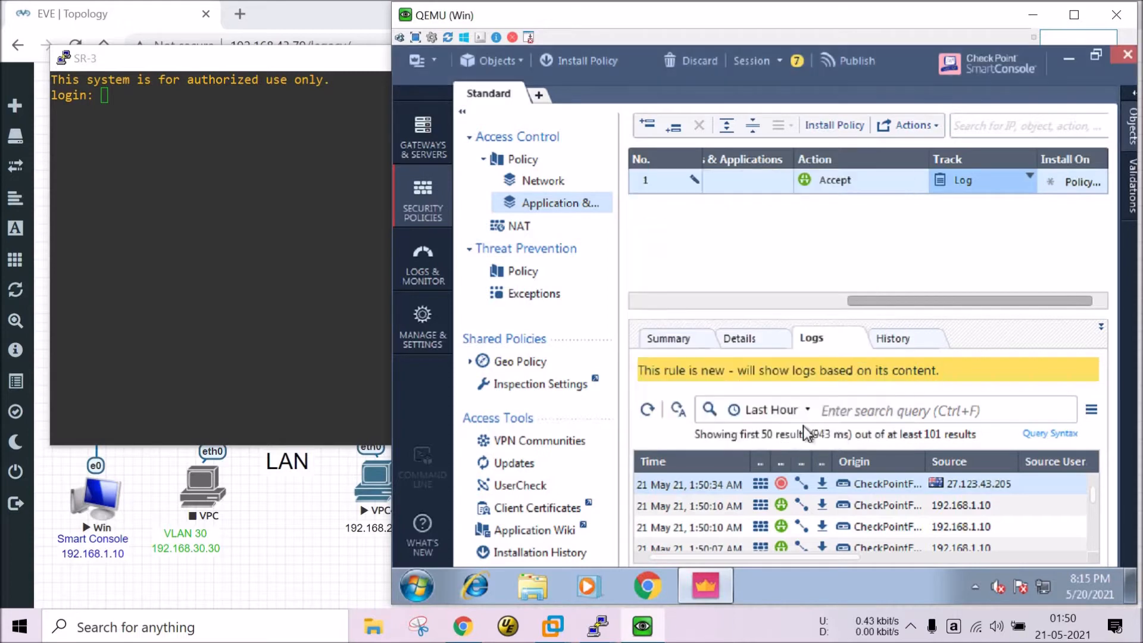
left_click(822, 300)
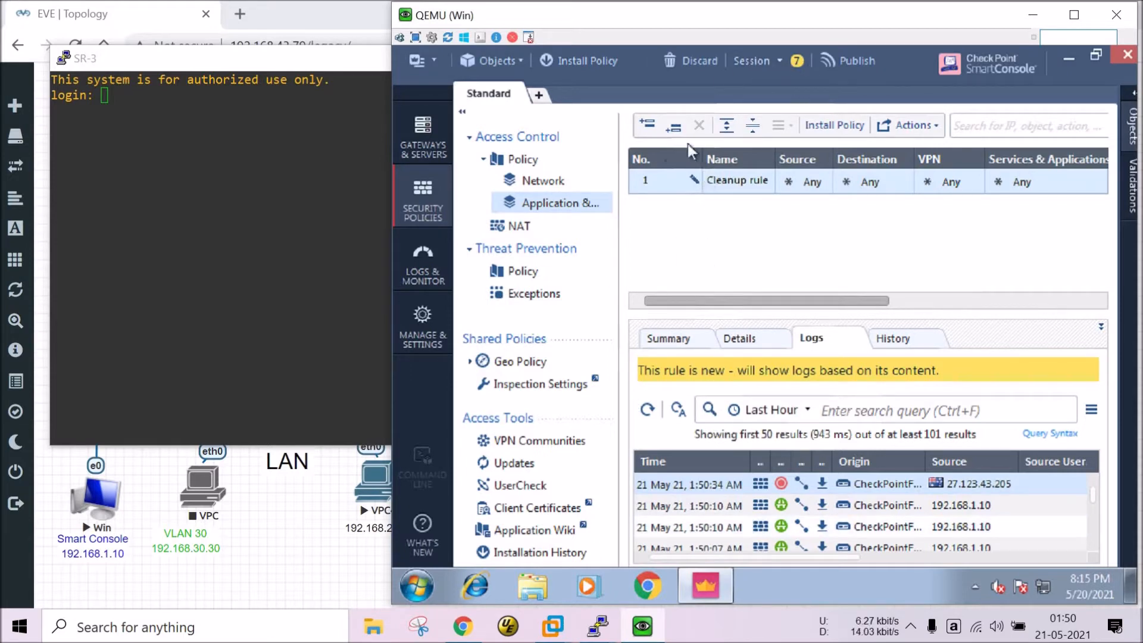
Insert a new rule above Cleanup and name it 'block urls'.
left_click(647, 126)
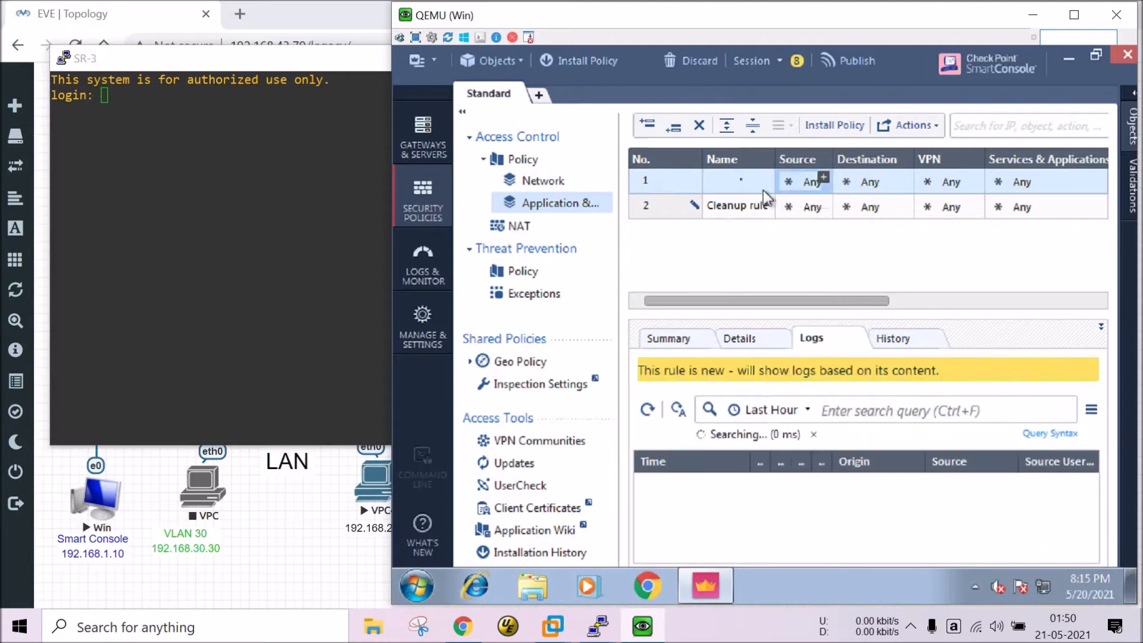
left_click(759, 191)
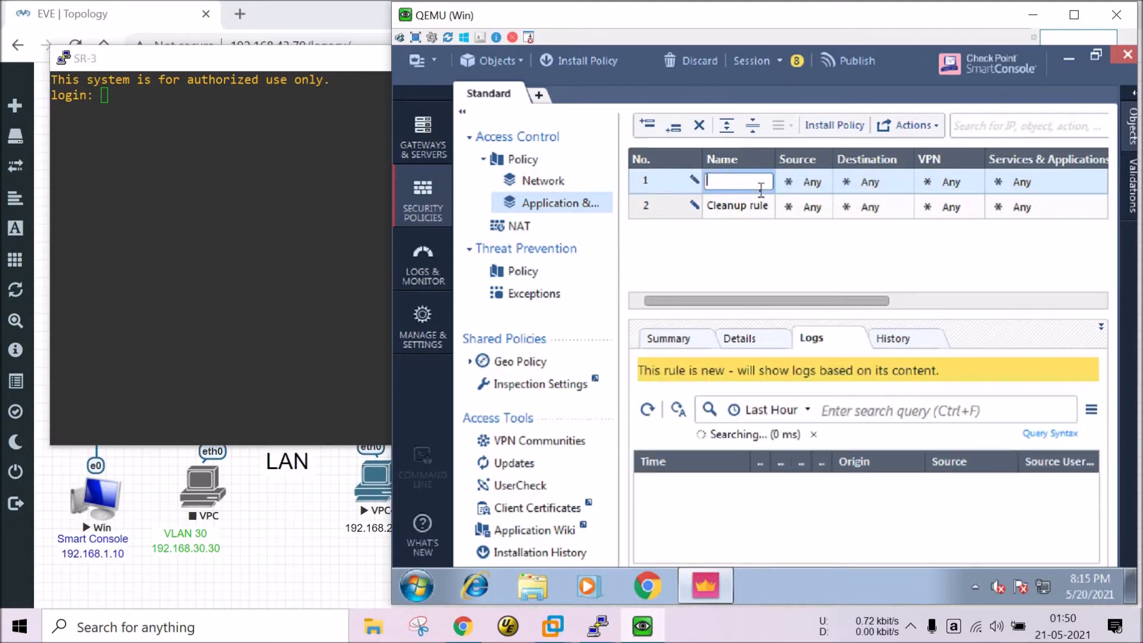
type("block u")
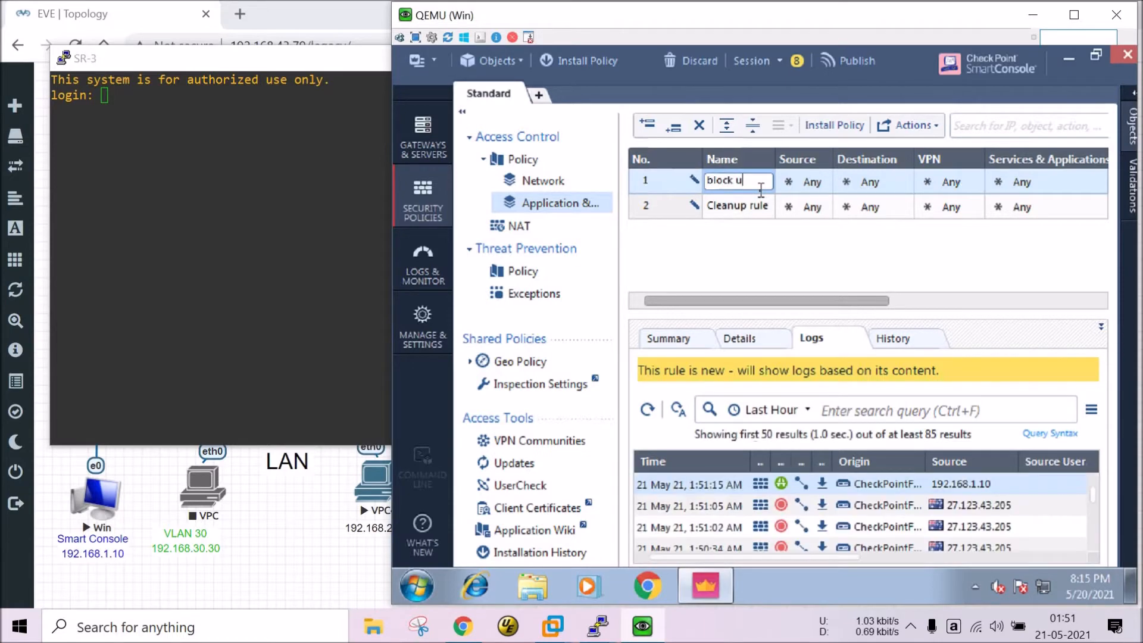
type("rls")
left_click(1019, 182)
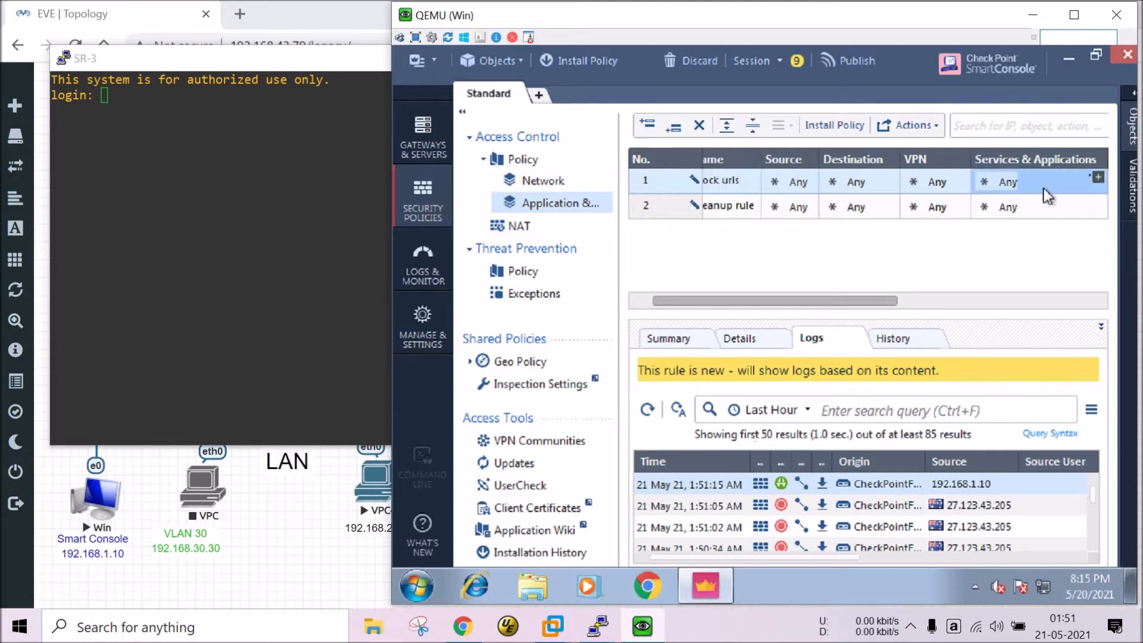
Search the application list for 'yahoo' and pick Yahoo! Mail for the rule.
left_click(1098, 176)
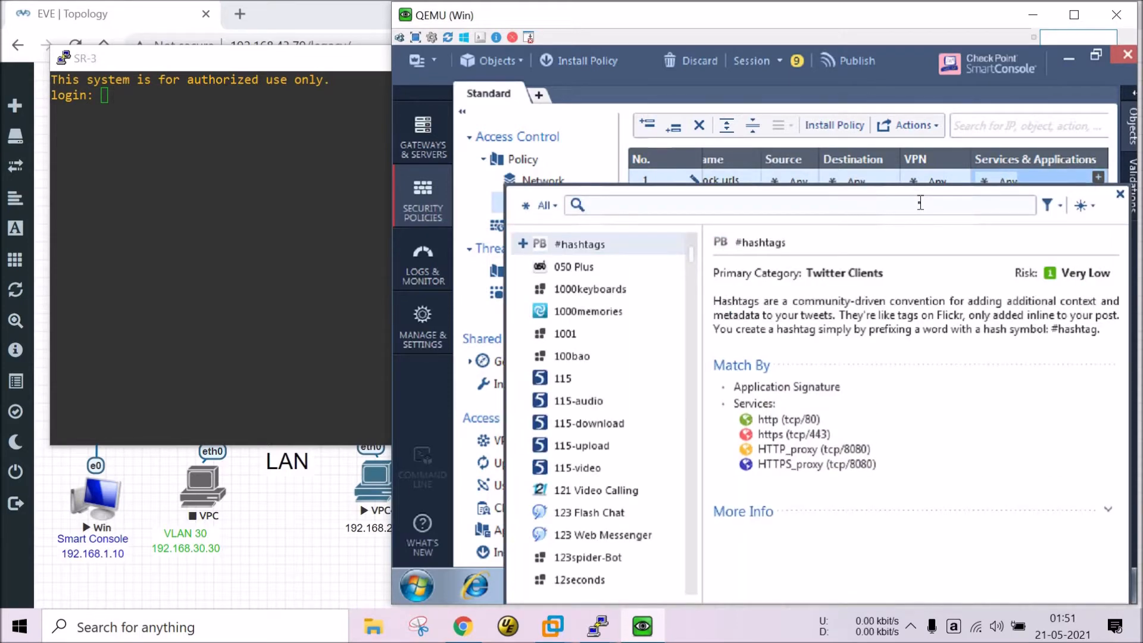
type("yahoo")
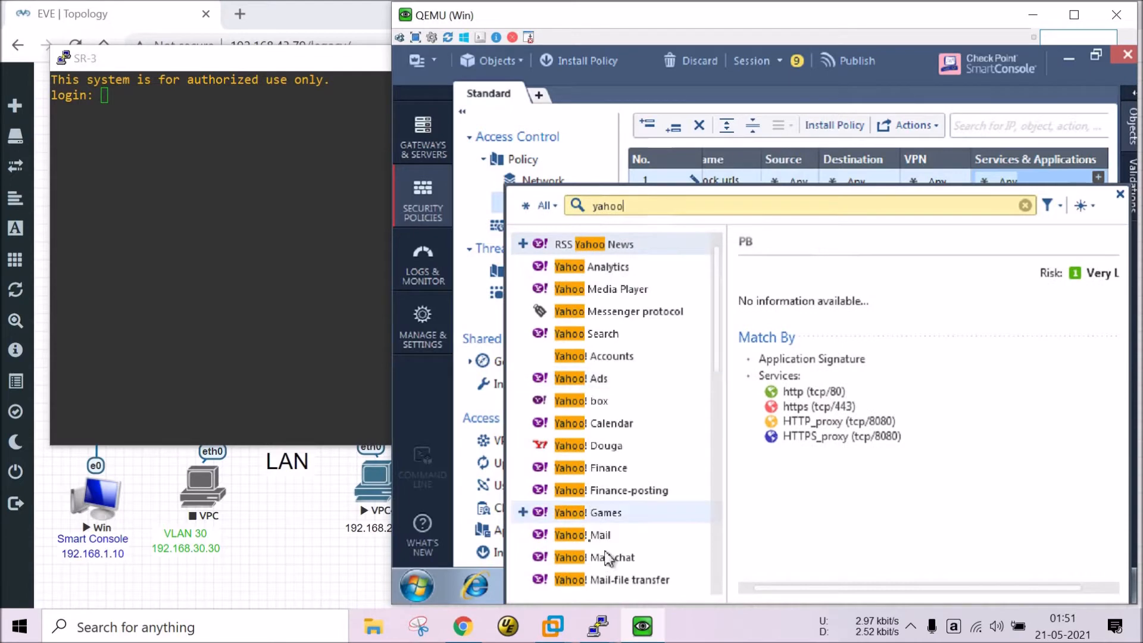
left_click(588, 537)
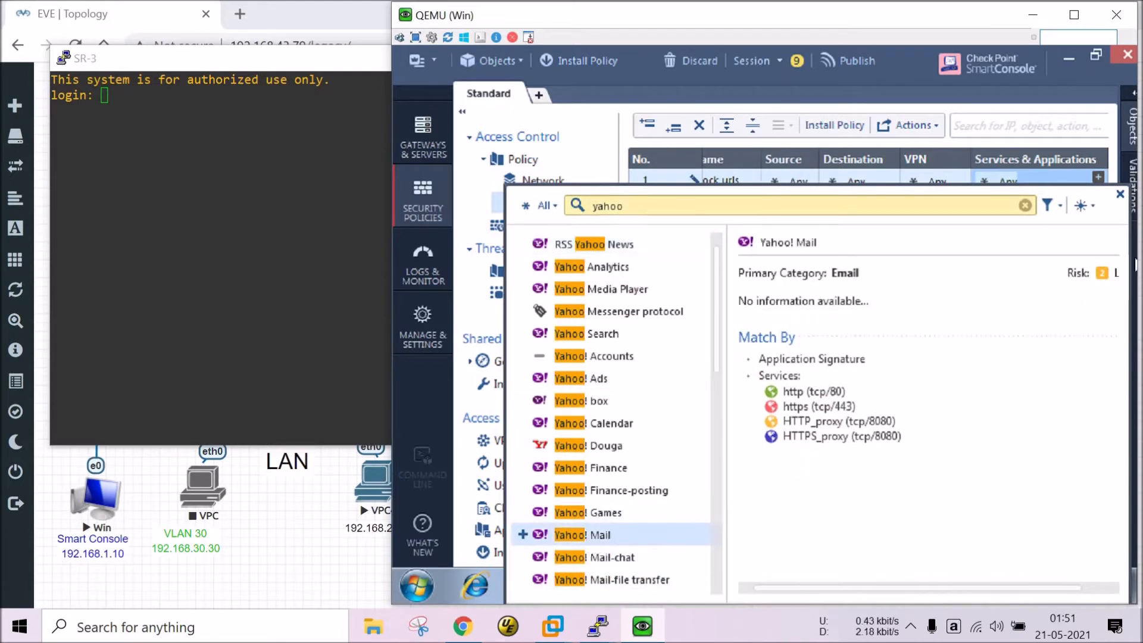
left_click(1120, 194)
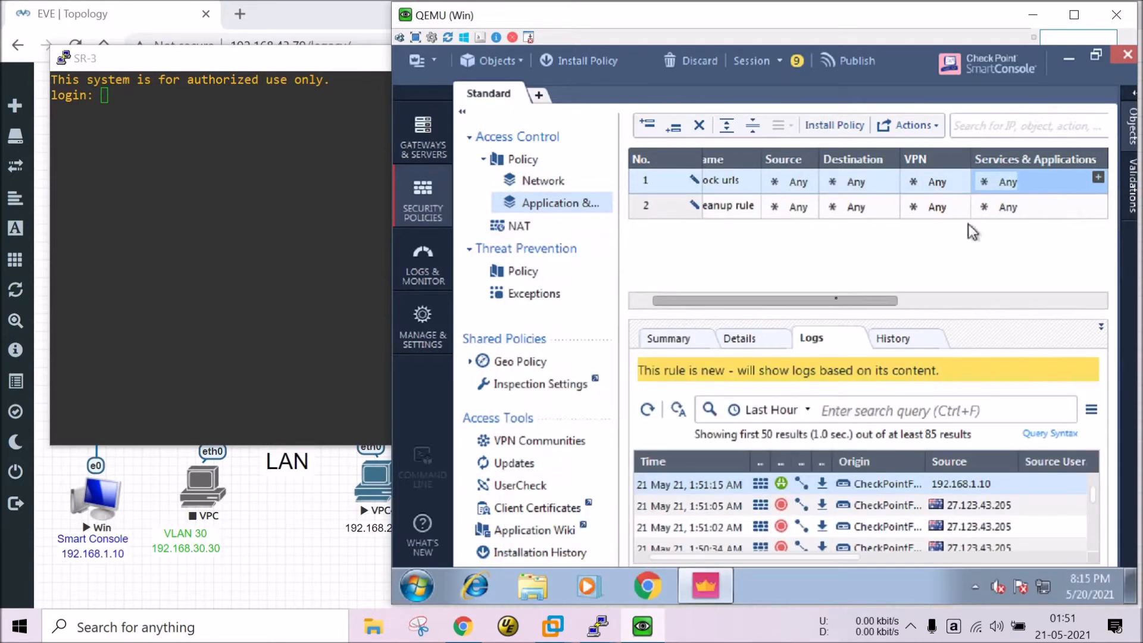
left_click_drag(858, 301, 980, 284)
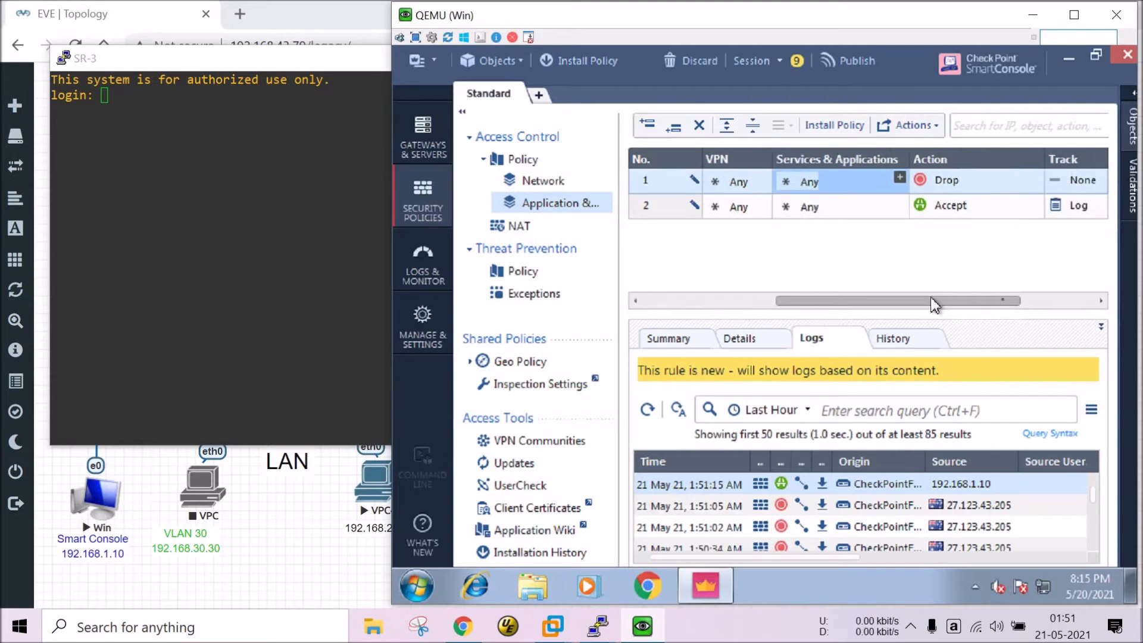
Set the block urls rule's Track to Log, keeping per-session logging in the detailed settings.
left_click_drag(935, 305, 1002, 299)
left_click(1034, 180)
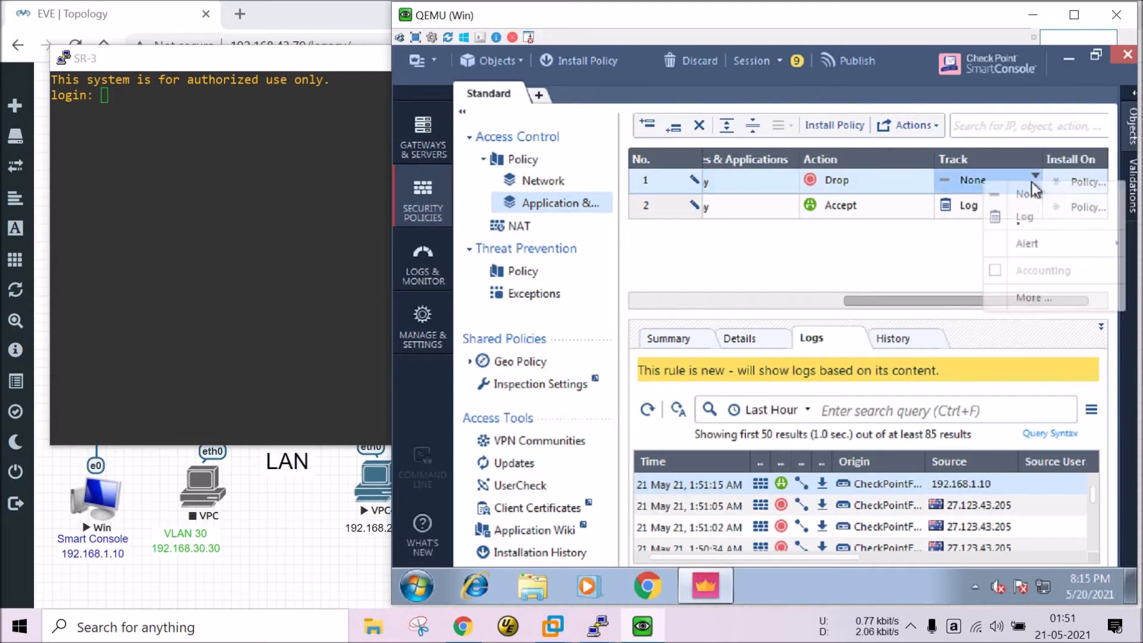
left_click(1020, 222)
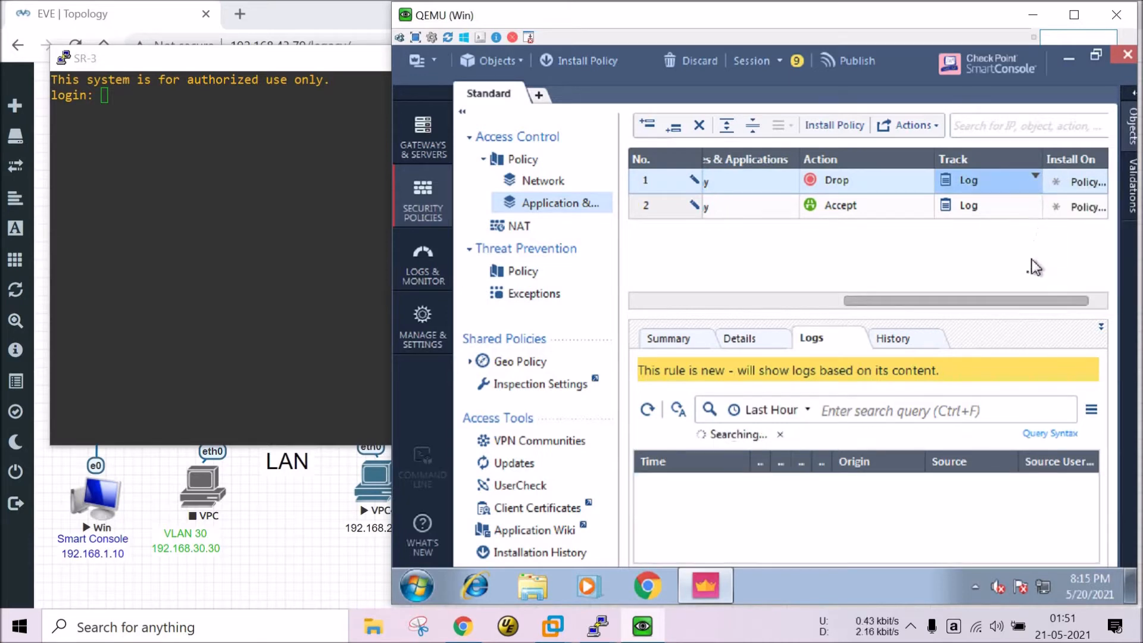
left_click(1027, 184)
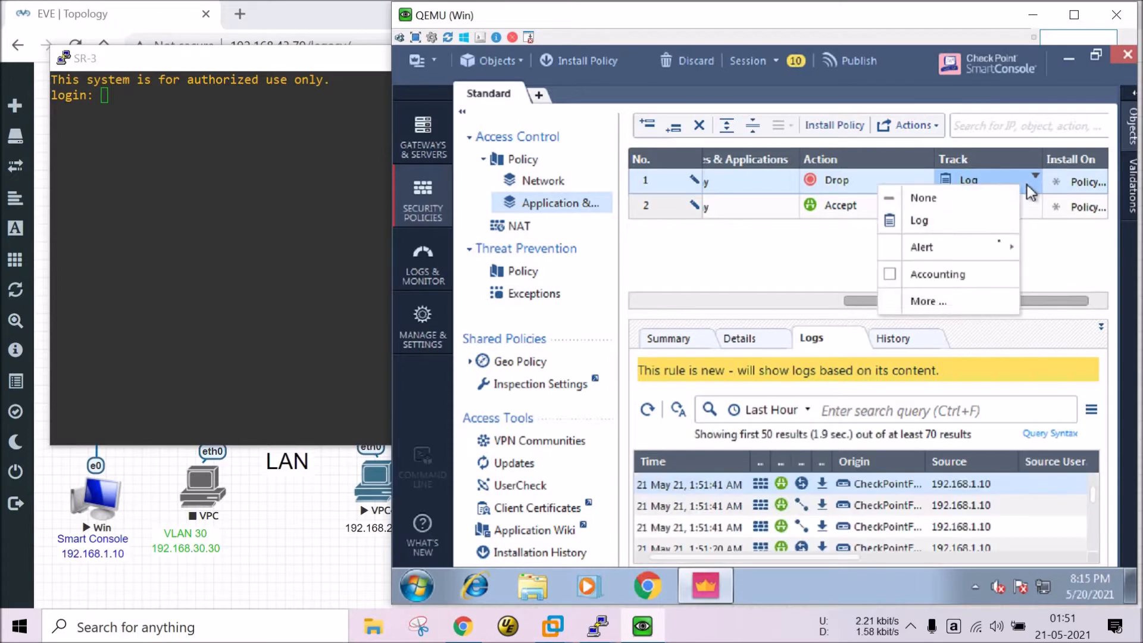
left_click(943, 308)
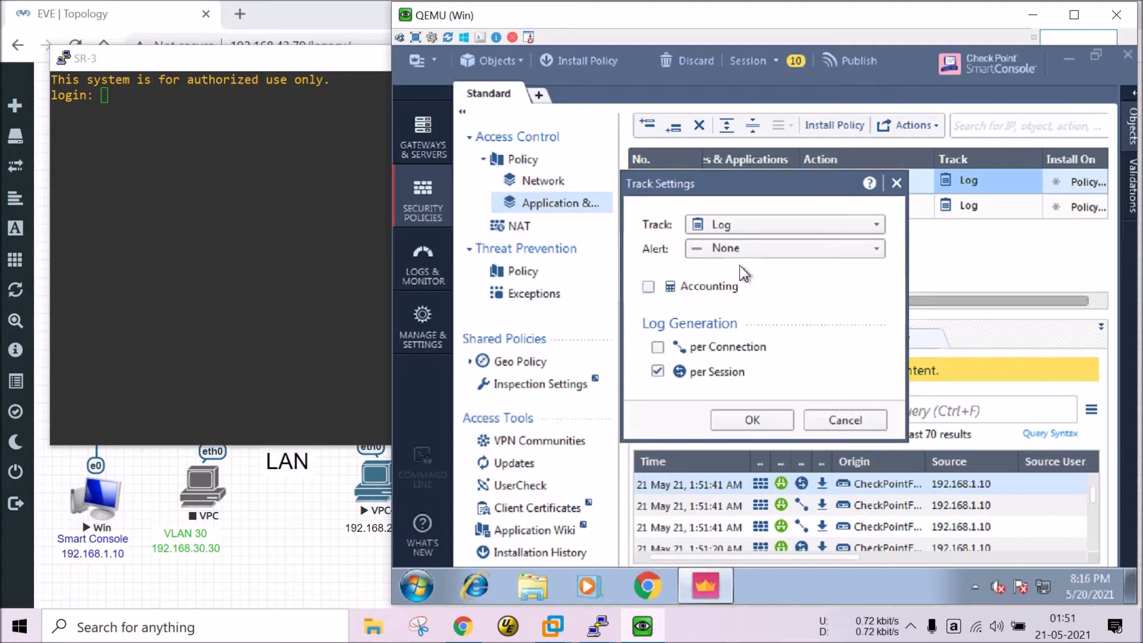
left_click(744, 422)
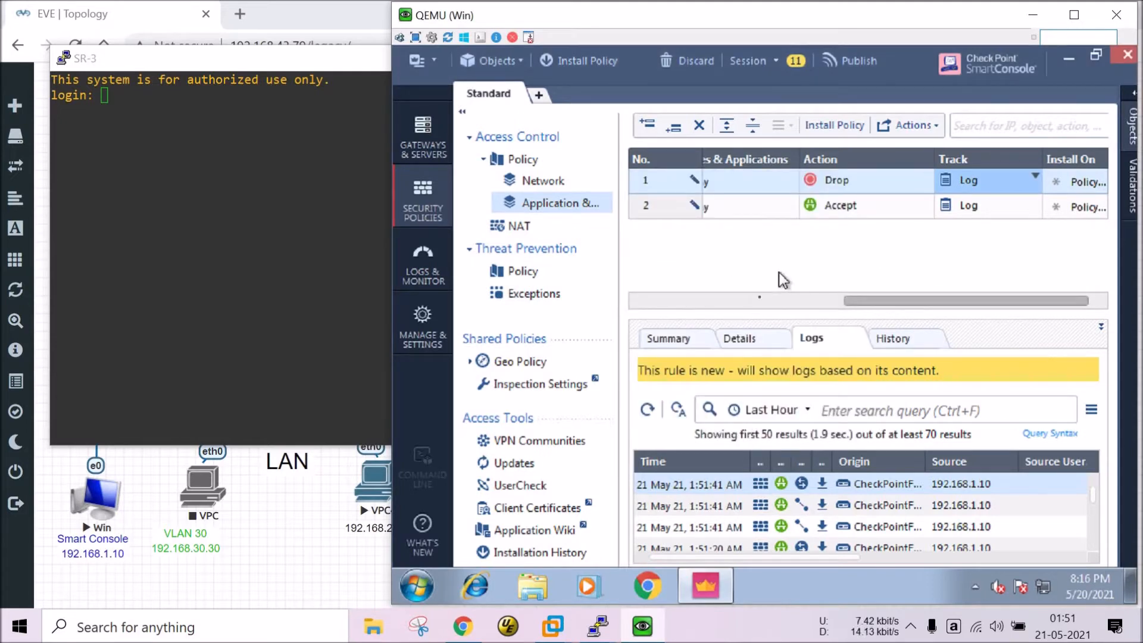
left_click(755, 303)
Add Yahoo! Mail to rule 1's Services & Applications cell via a 'yahoo' search.
left_click_drag(755, 306, 905, 309)
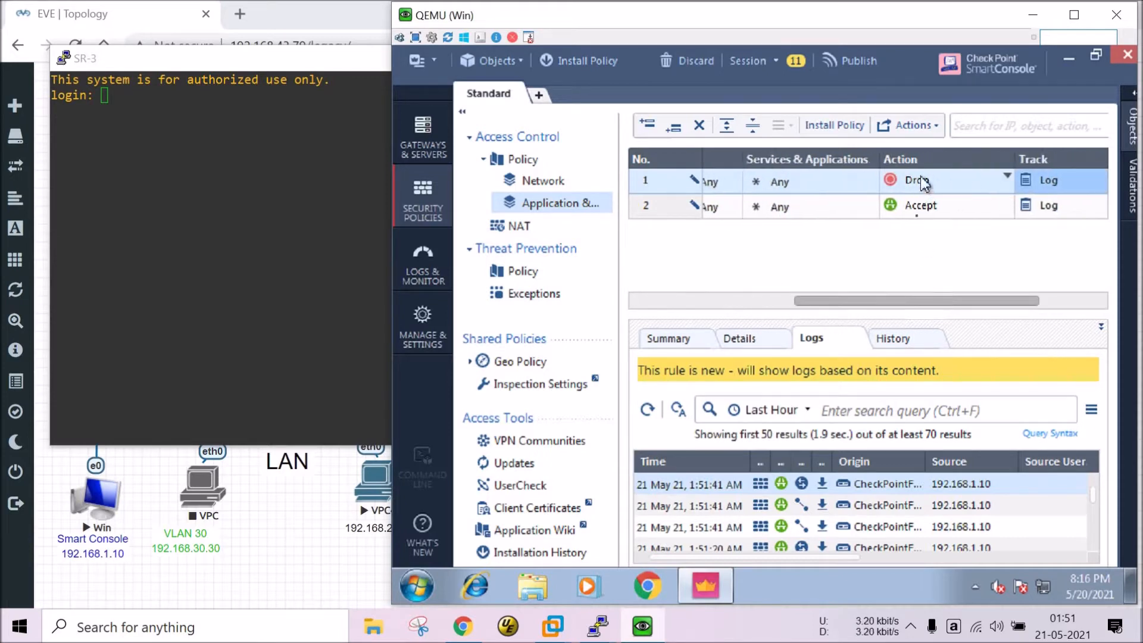
left_click_drag(871, 304, 755, 310)
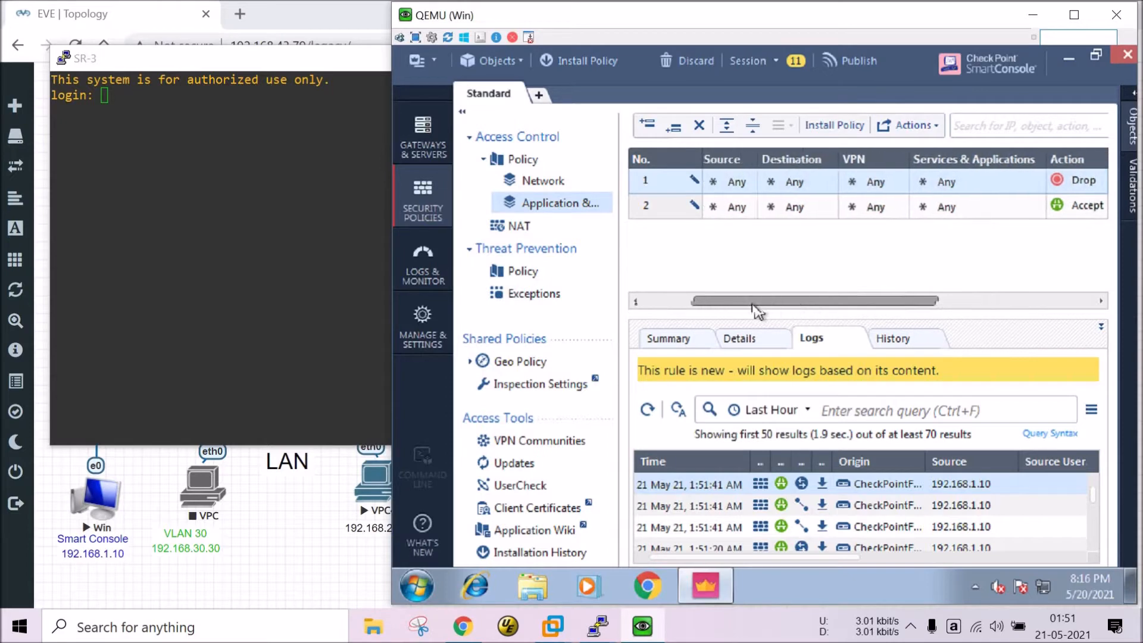
left_click(636, 302)
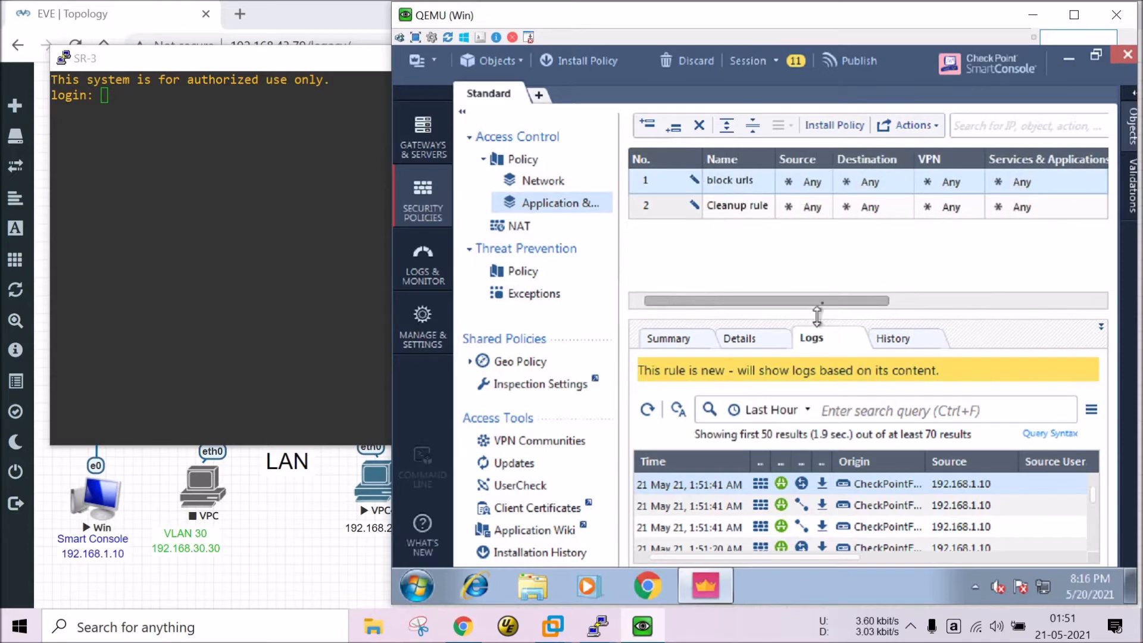
left_click_drag(816, 302, 878, 299)
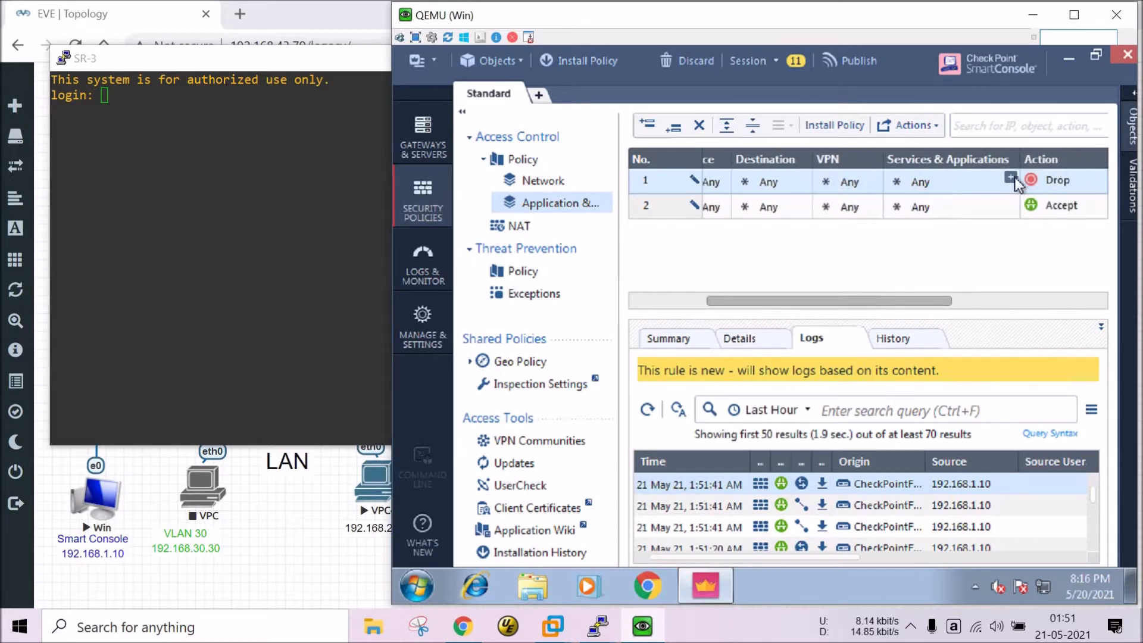
left_click(1011, 178)
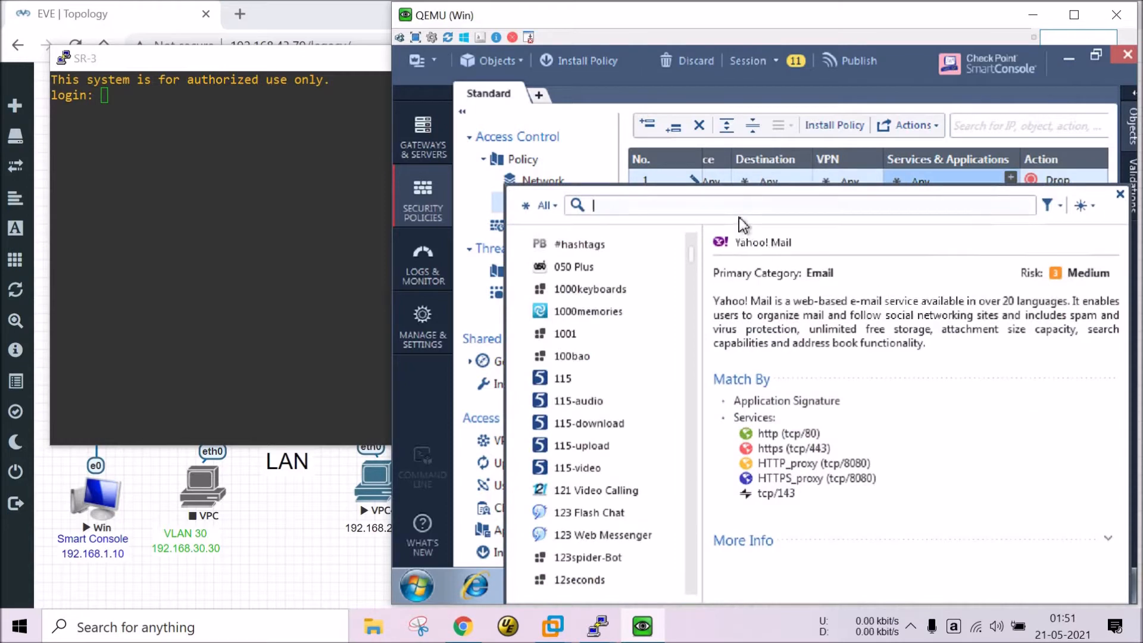
type("ya")
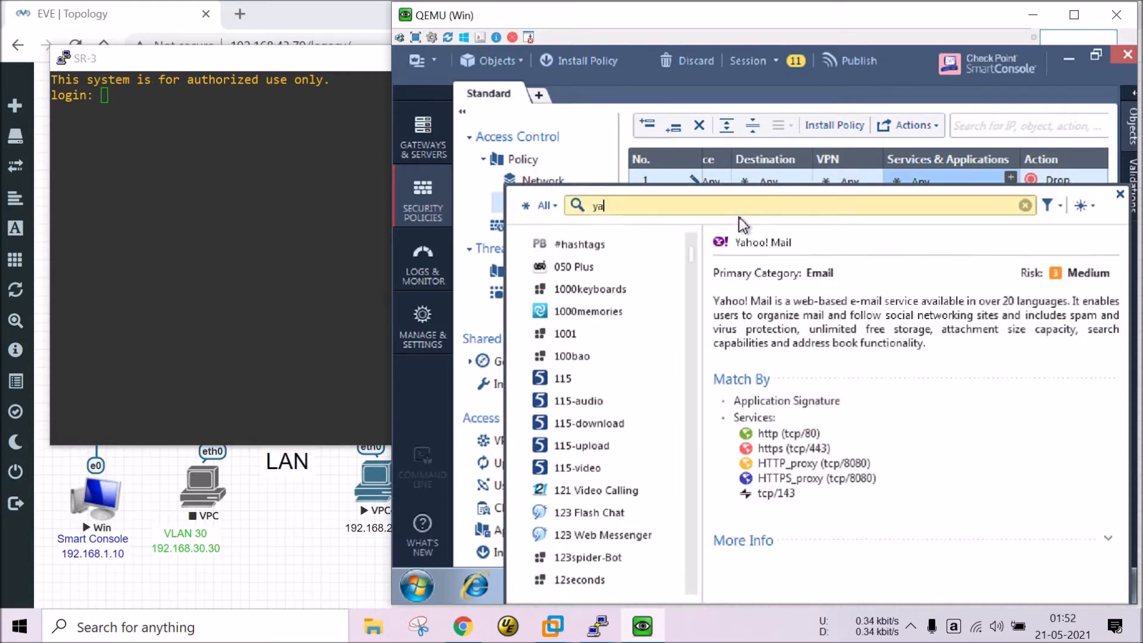
type("hoo")
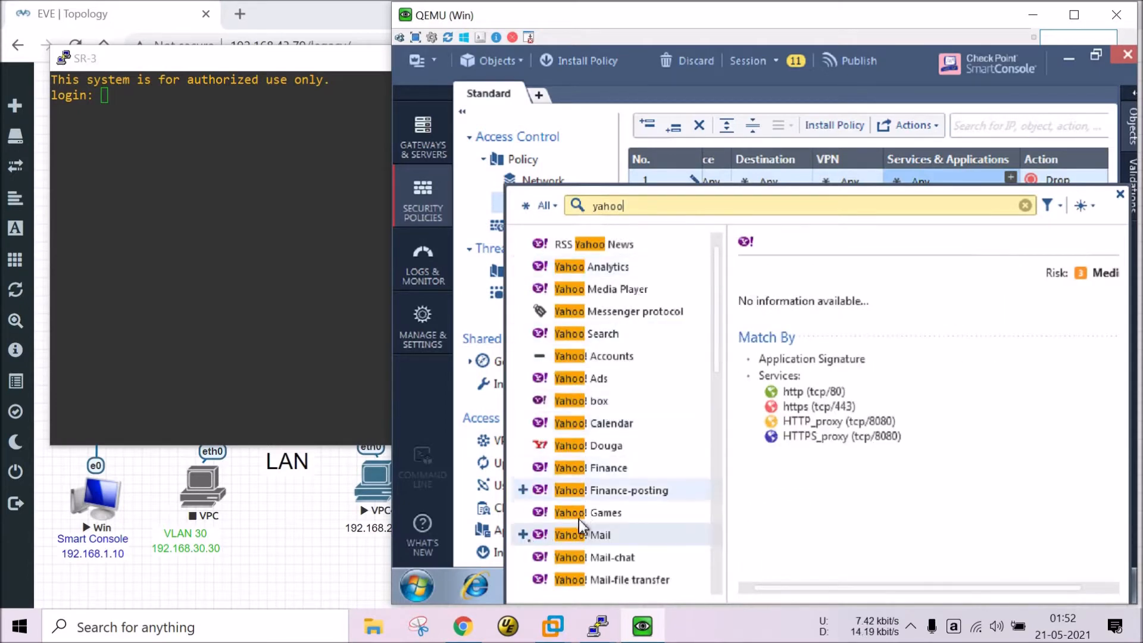
left_click(523, 535)
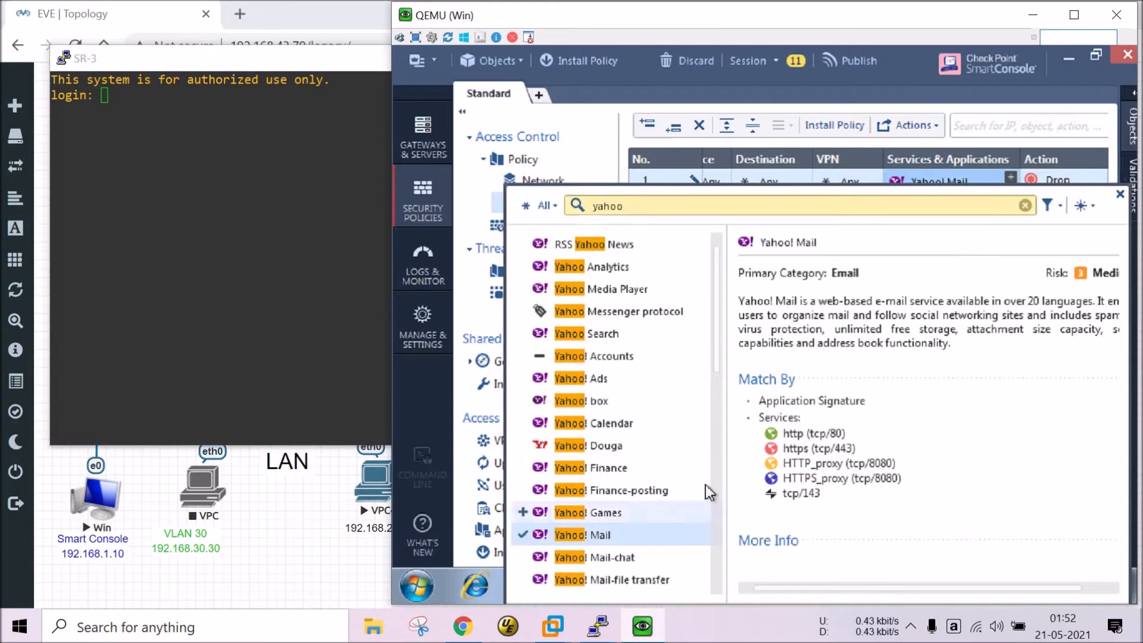
left_click(1121, 194)
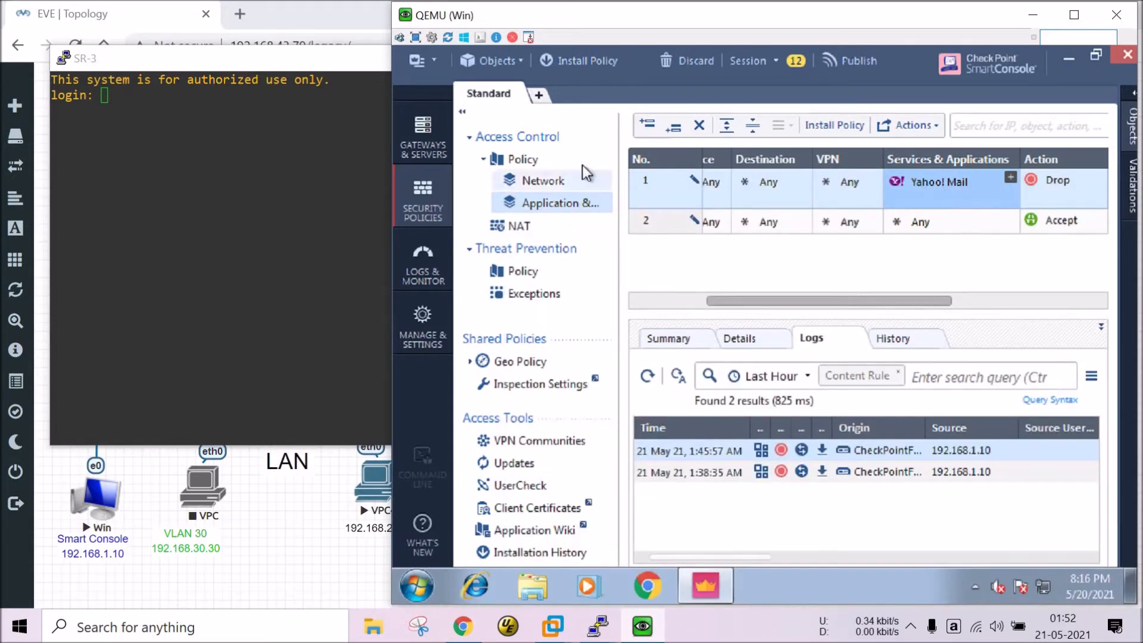
Publish the changes and install the Standard policy on CheckPointFWGW-1.
left_click(591, 63)
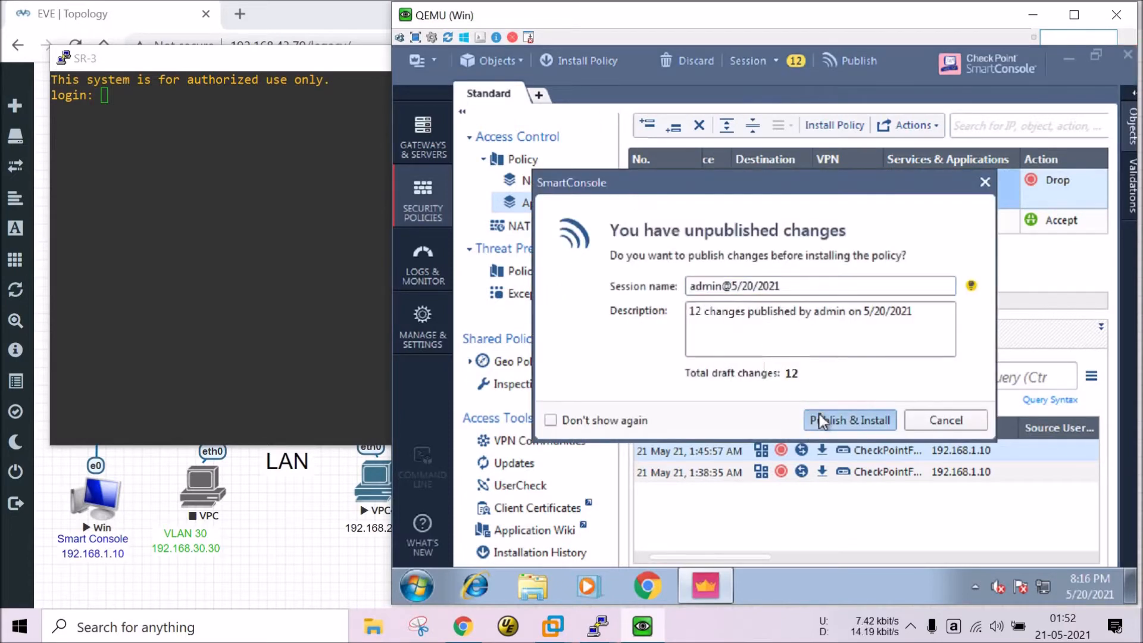
left_click(820, 413)
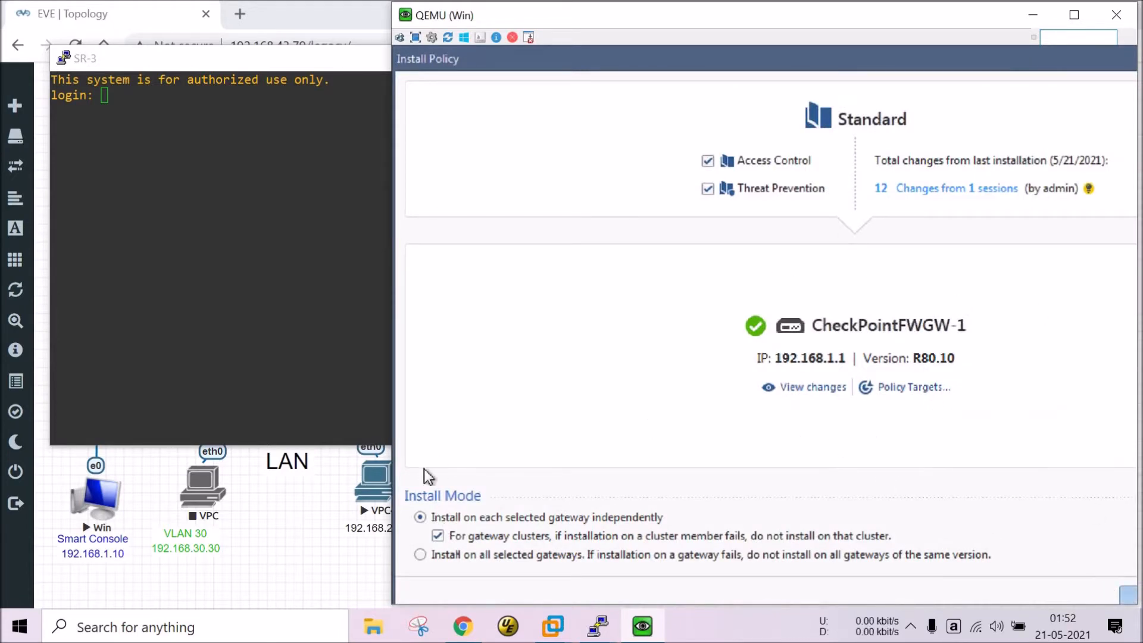
key("Return")
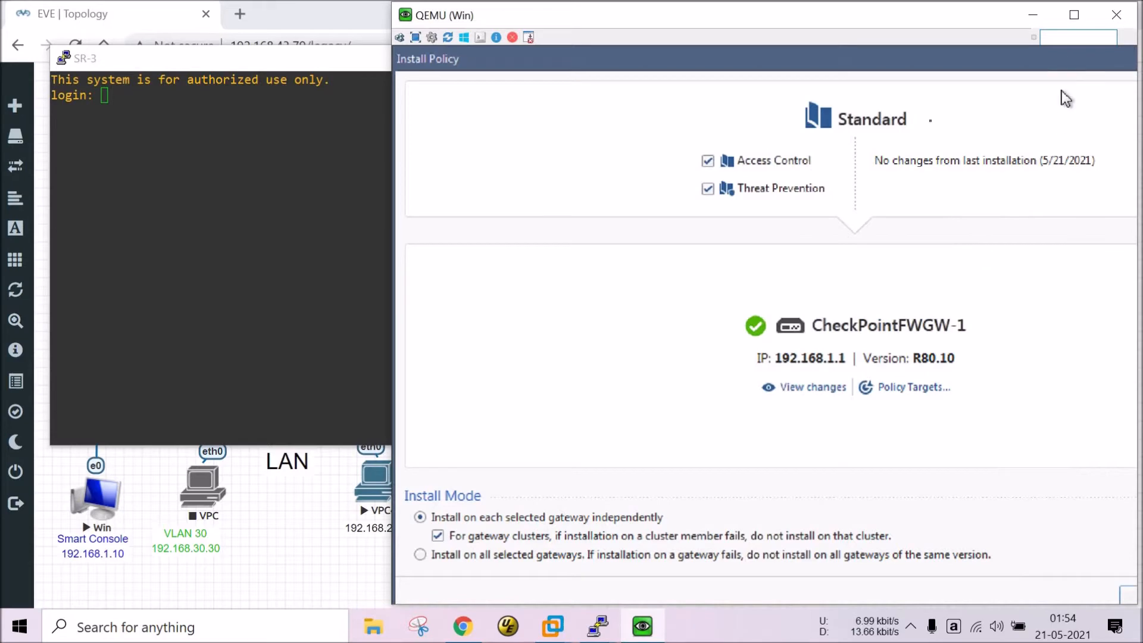
left_click_drag(1059, 61, 921, 184)
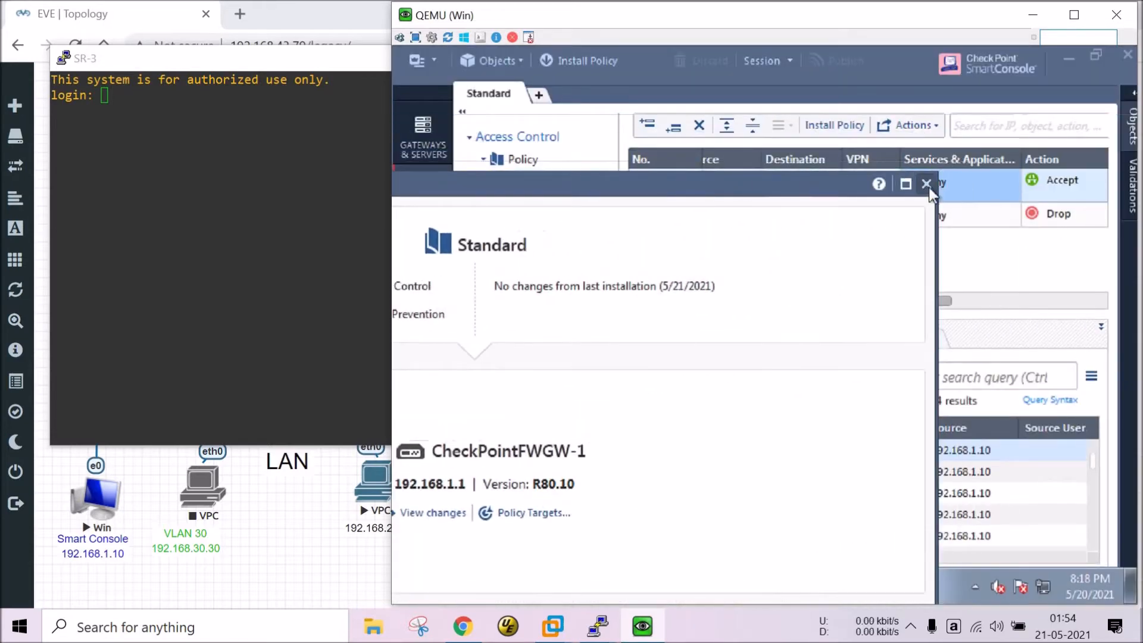
Close the policy installation window and launch Chrome in the Windows VM.
left_click(927, 184)
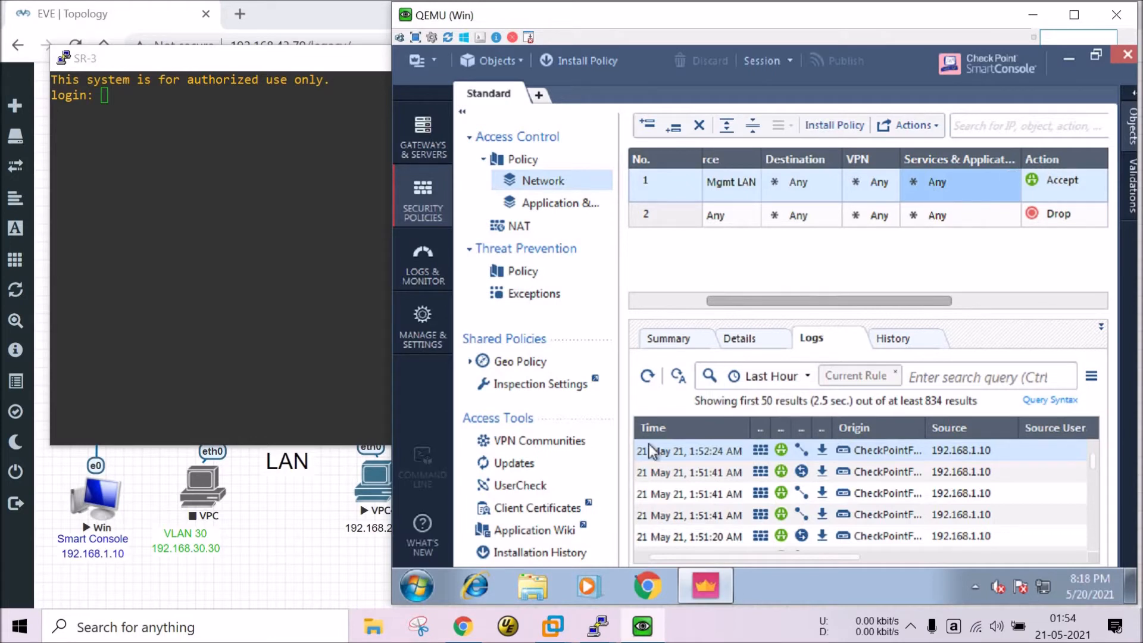
left_click(646, 585)
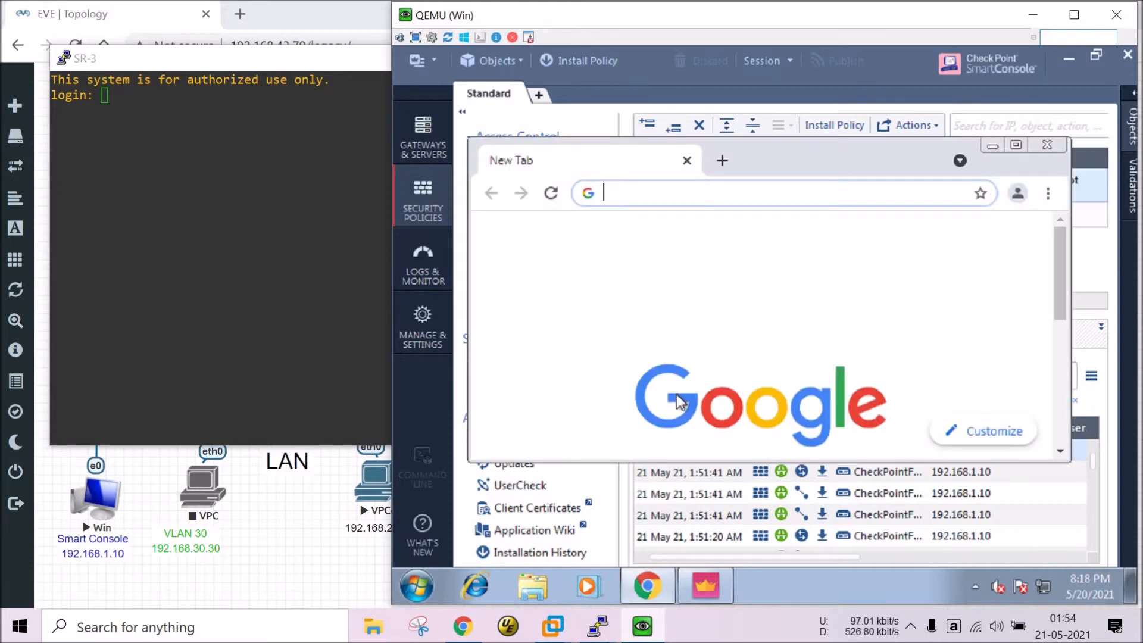
Load mail.yahoo.com to confirm it is blocked, then view the Application Control policy layer.
type("m")
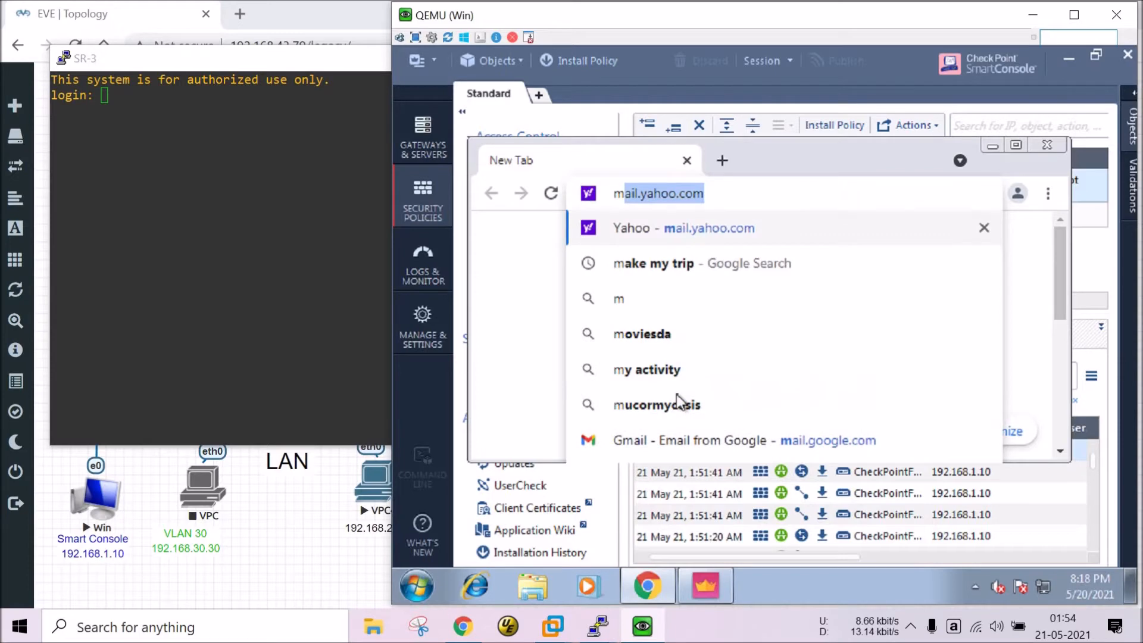
key("Right")
key("Return")
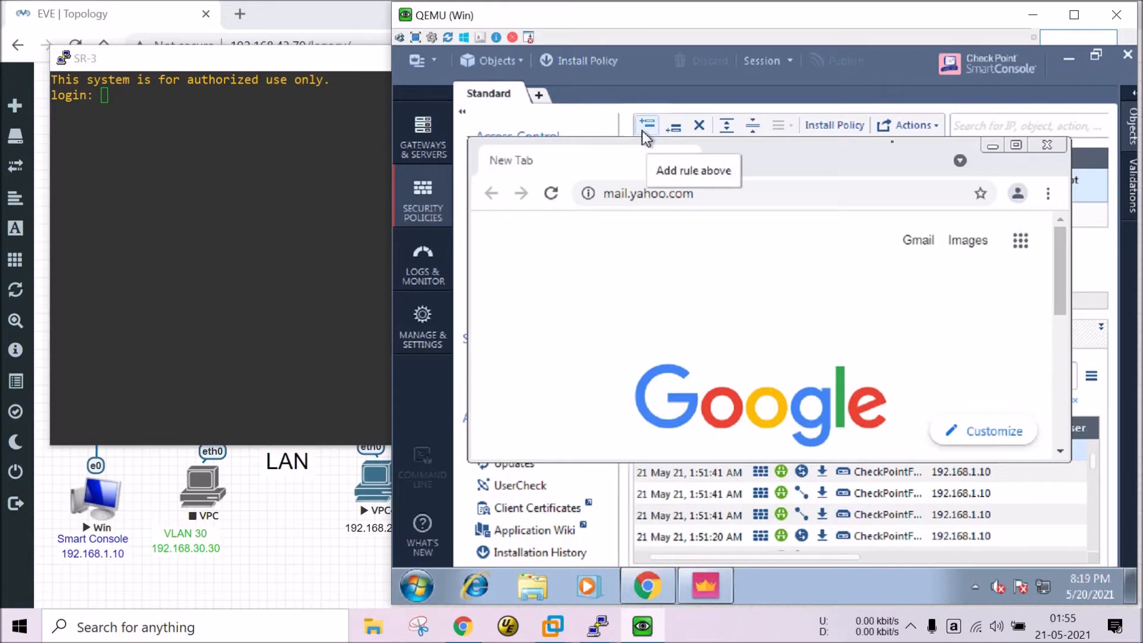
left_click(993, 146)
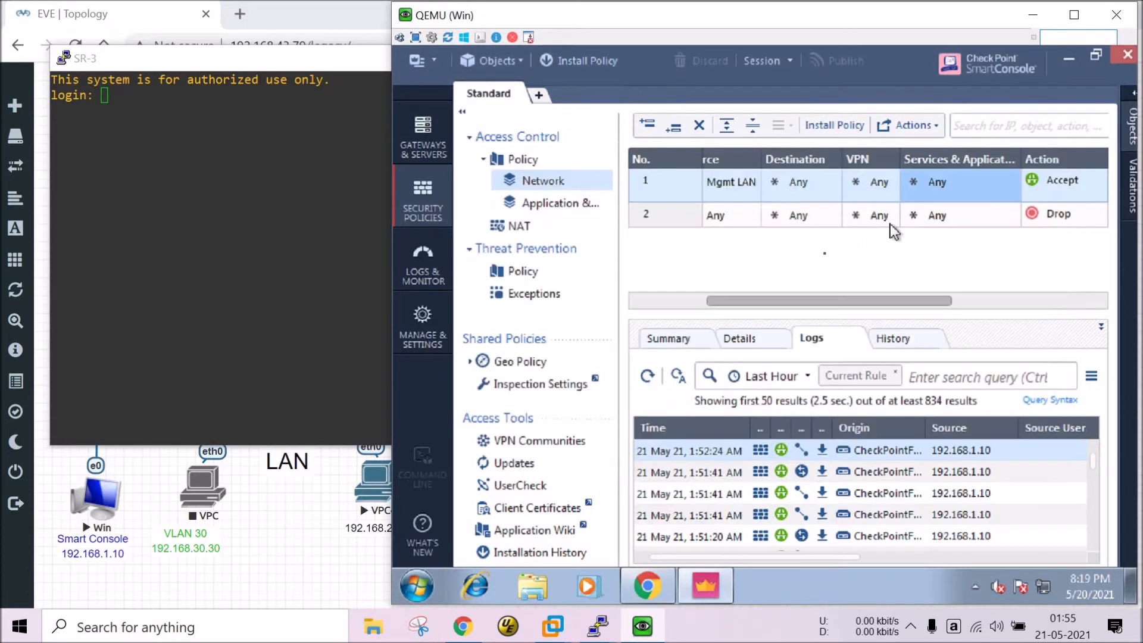
left_click(537, 208)
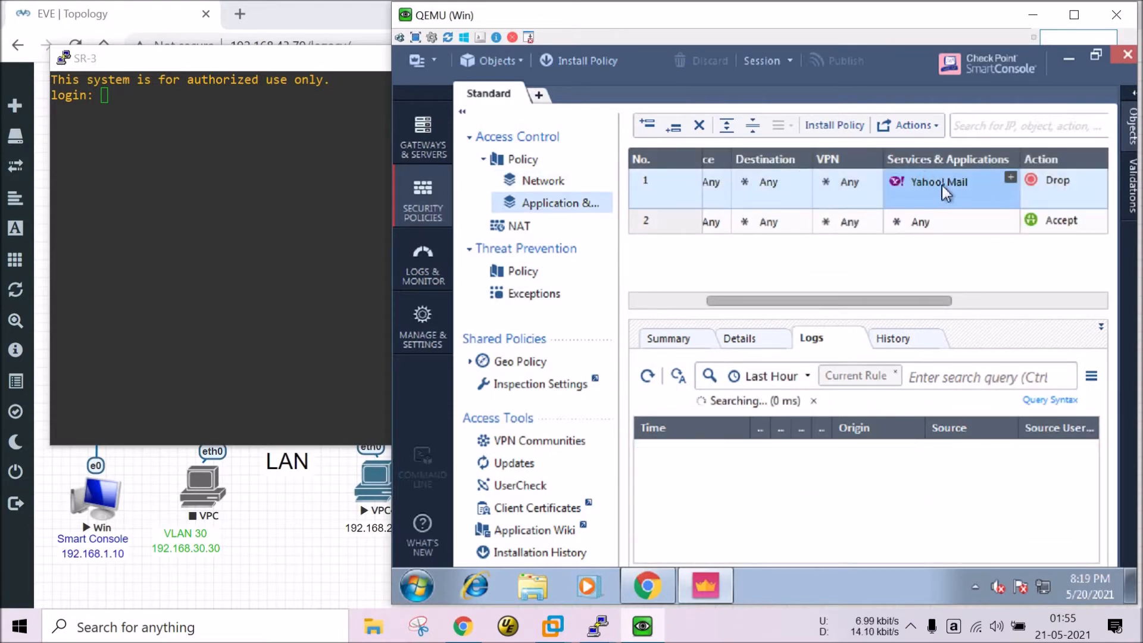
Open facebook.com in a second tab for comparison, then return to the Yahoo Mail tab.
left_click(654, 588)
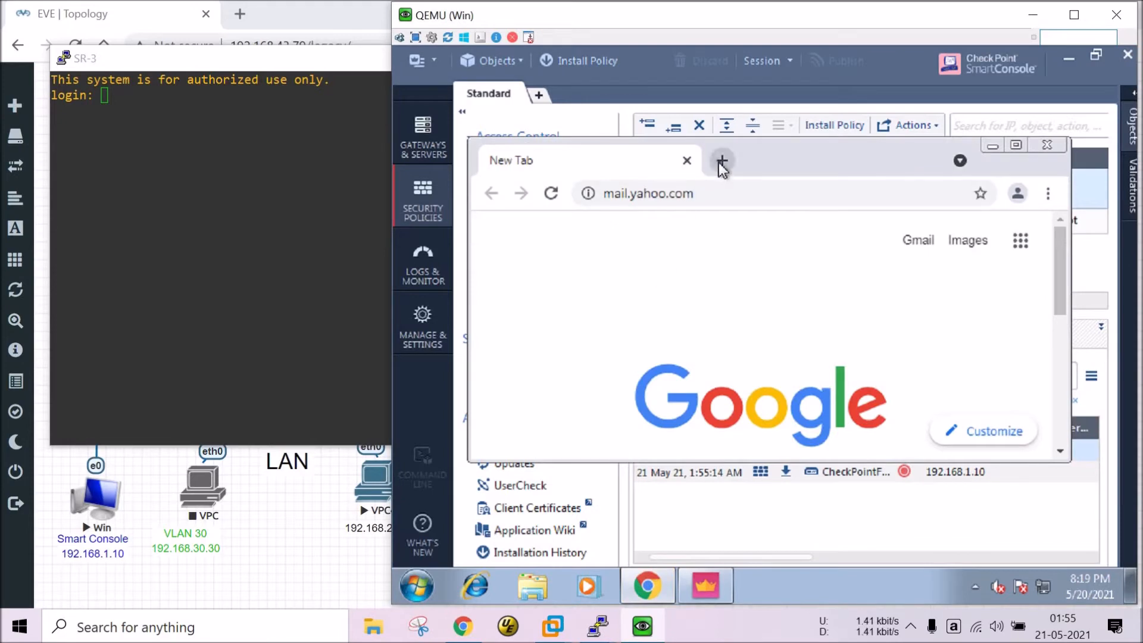
left_click(722, 160)
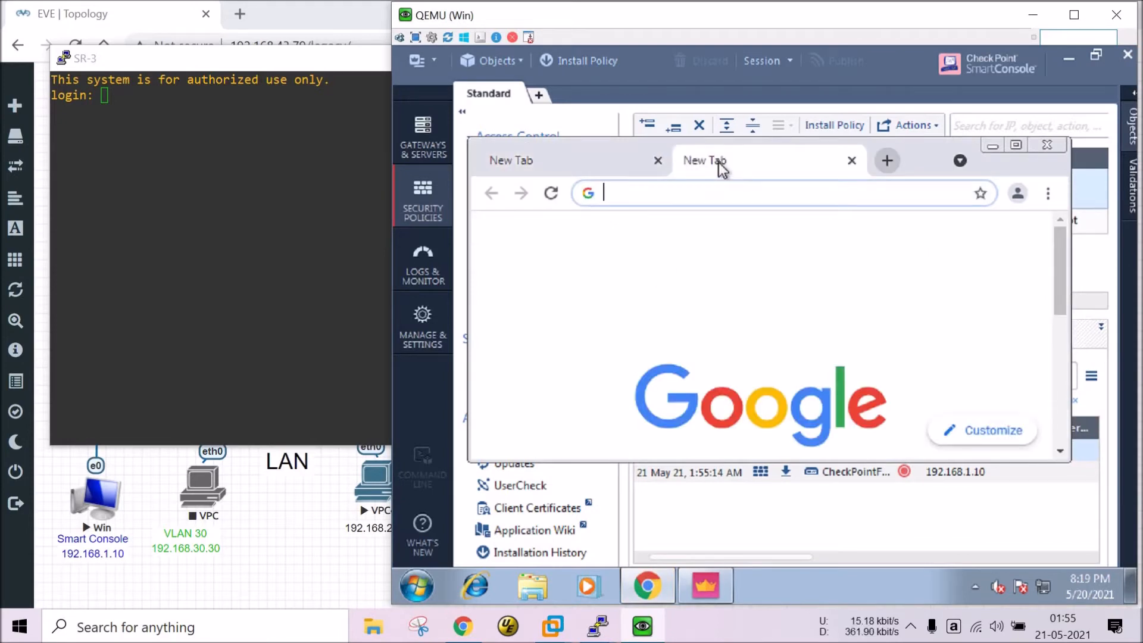
type("facebook.com")
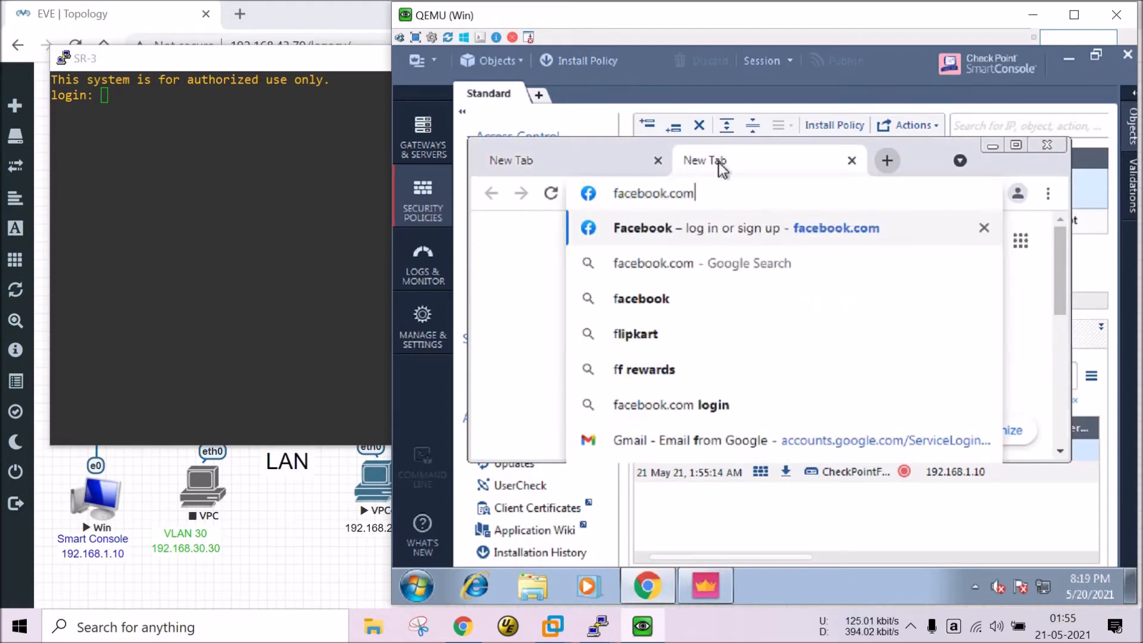
key("Return")
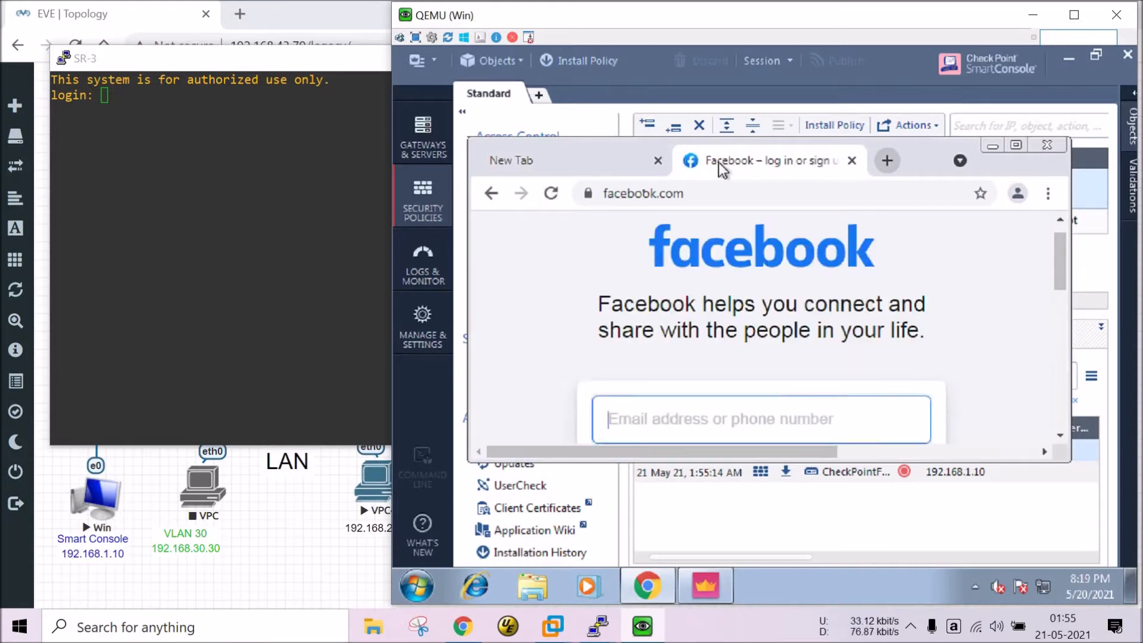
left_click(513, 162)
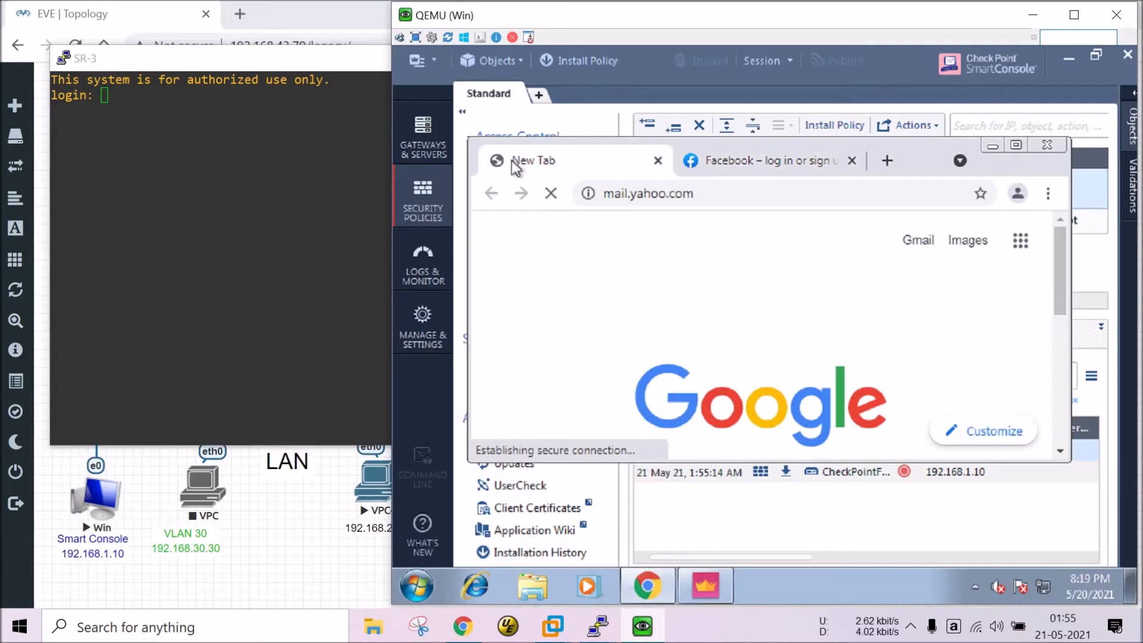
Bring SmartConsole to the front and adjust its window.
left_click(772, 100)
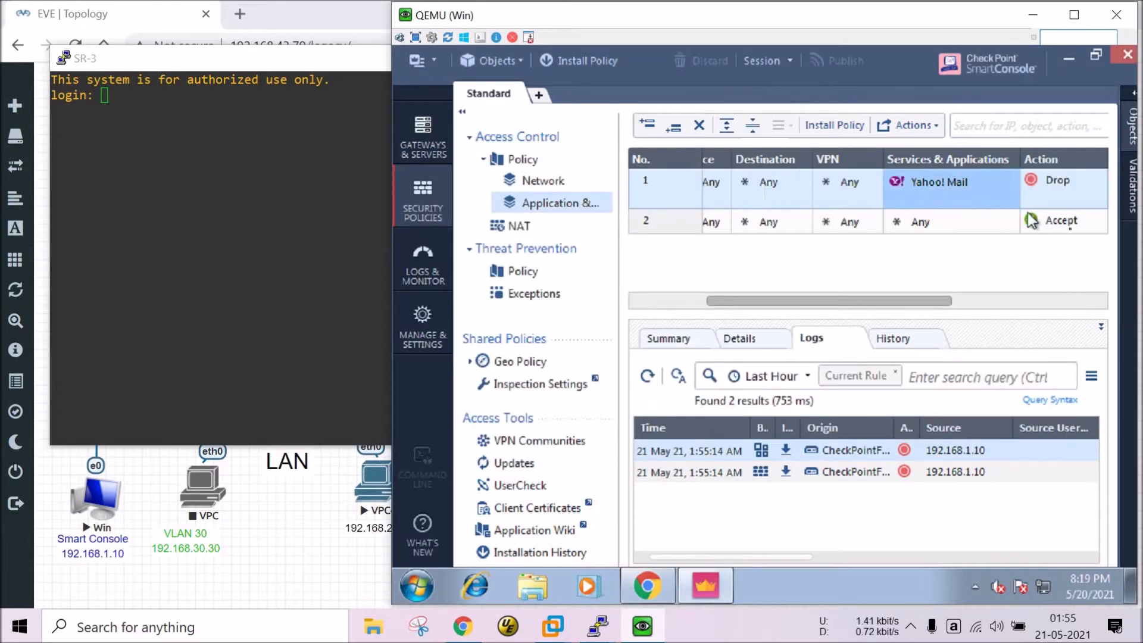
left_click_drag(873, 302, 808, 301)
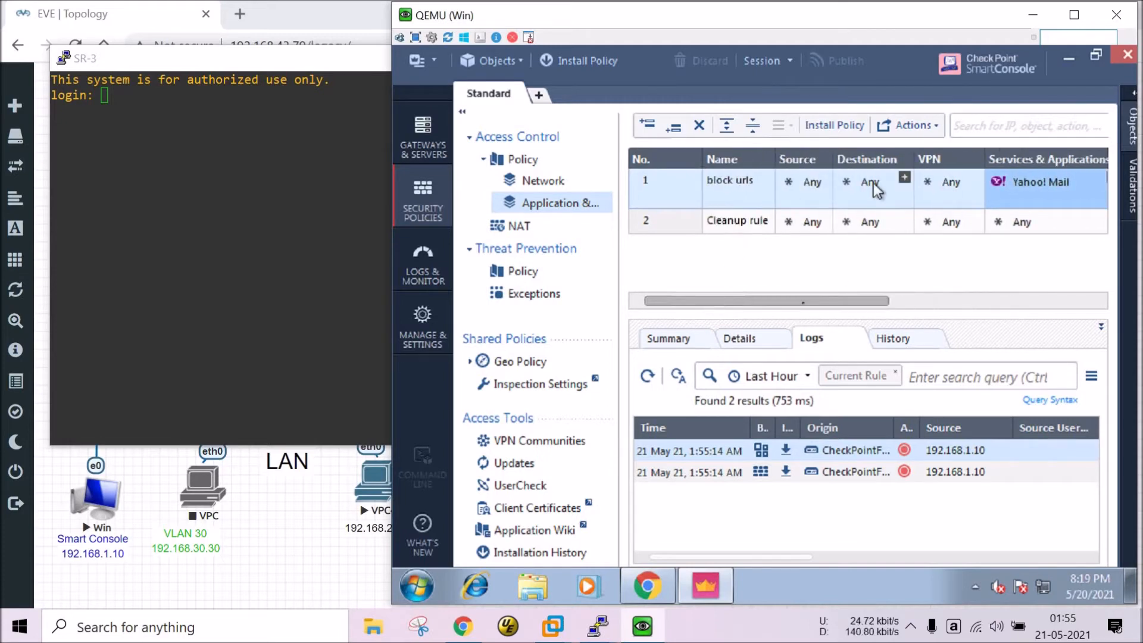
mouse_move(770, 304)
left_mouse_down()
mouse_move(791, 305)
mouse_move(763, 308)
left_mouse_up()
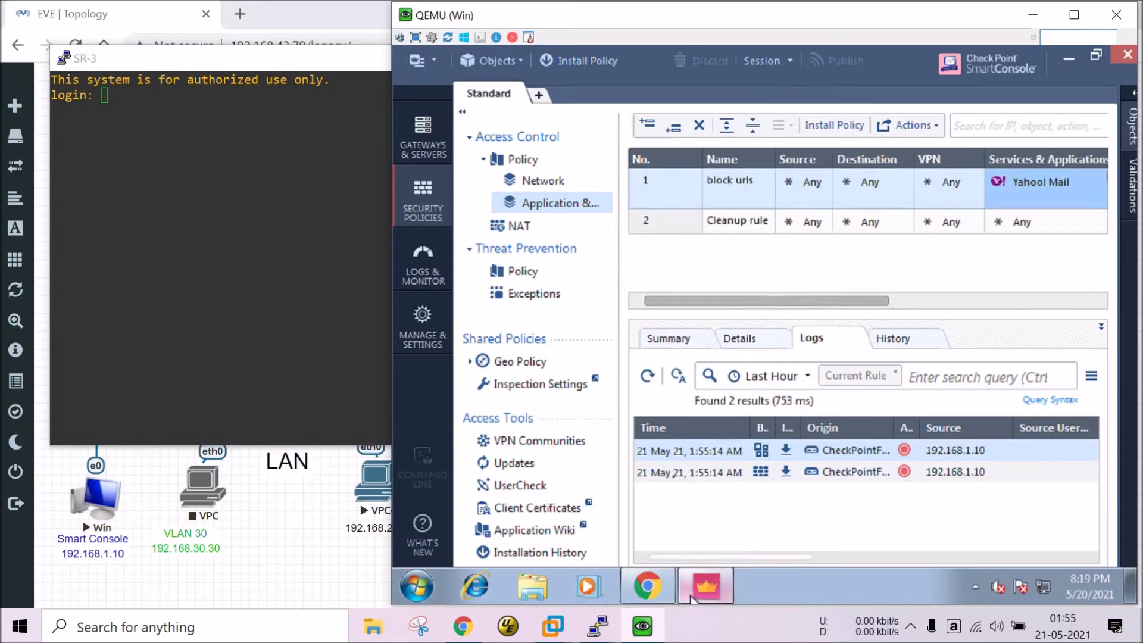
Recheck the Facebook and Yahoo Mail tabs, then return to SmartConsole to install the policy.
left_click(706, 586)
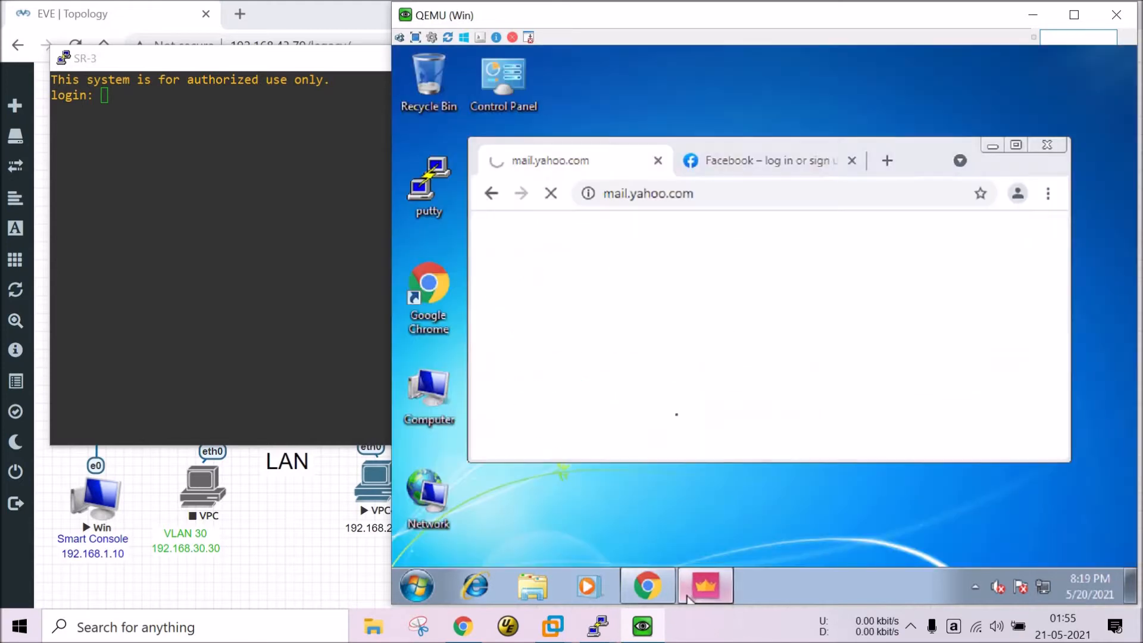
left_click(791, 166)
left_click(585, 167)
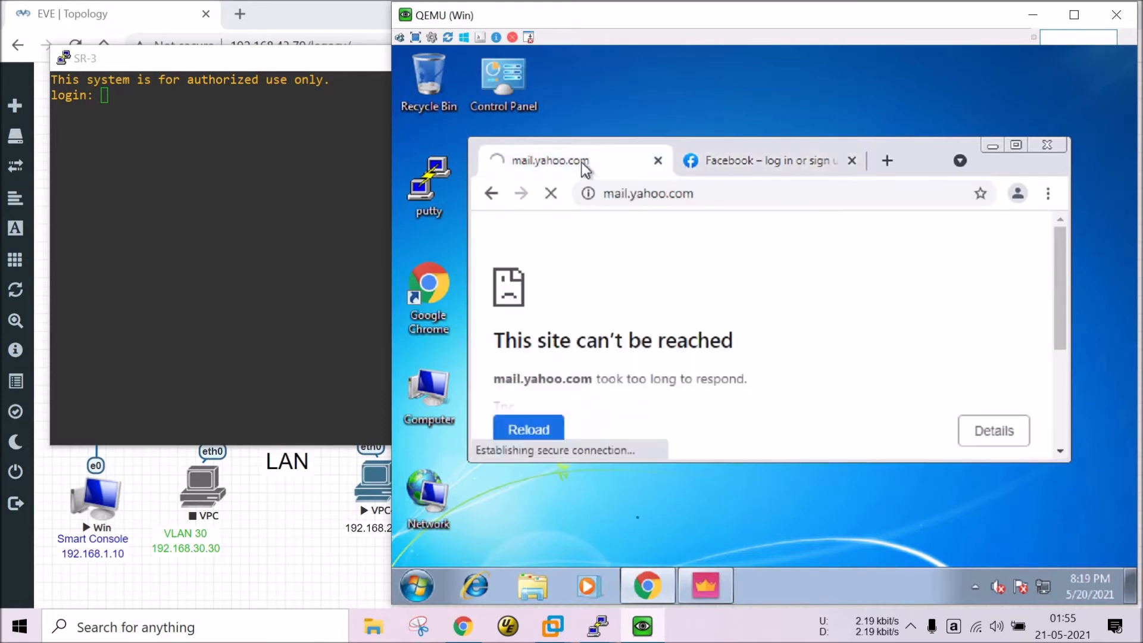
left_click(647, 586)
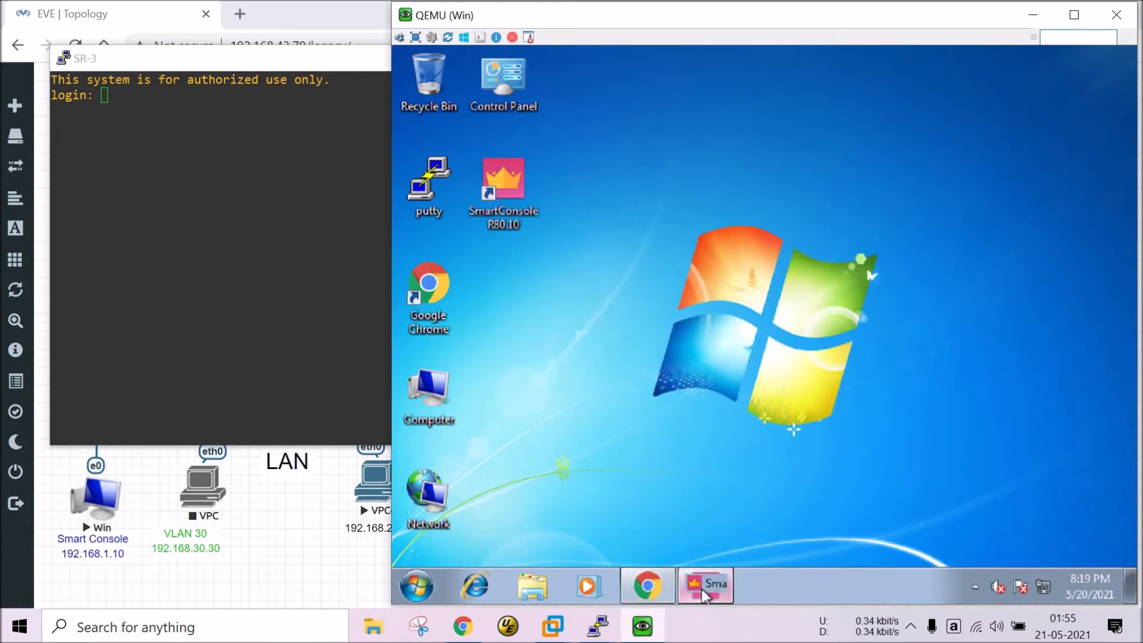
left_click(703, 593)
left_click(653, 597)
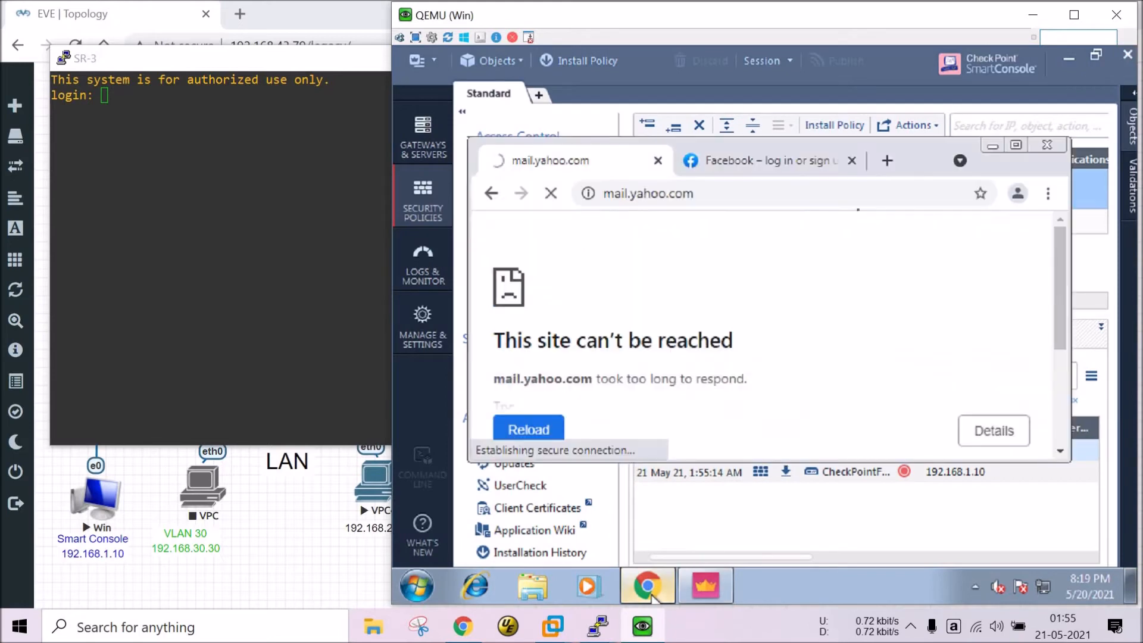
left_click(991, 146)
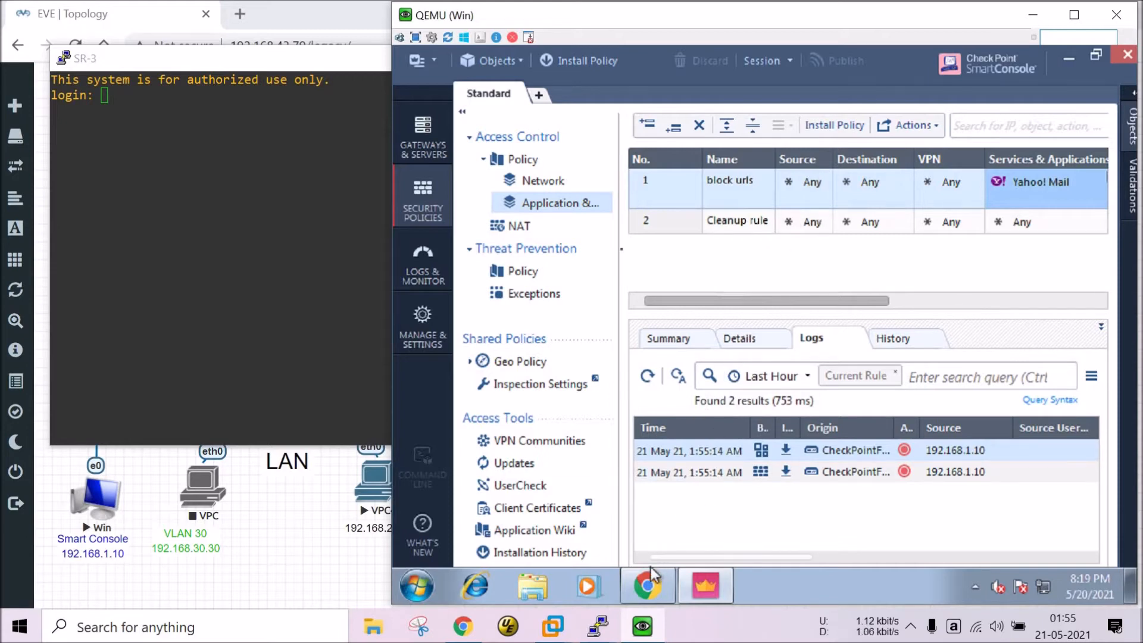
left_click(584, 57)
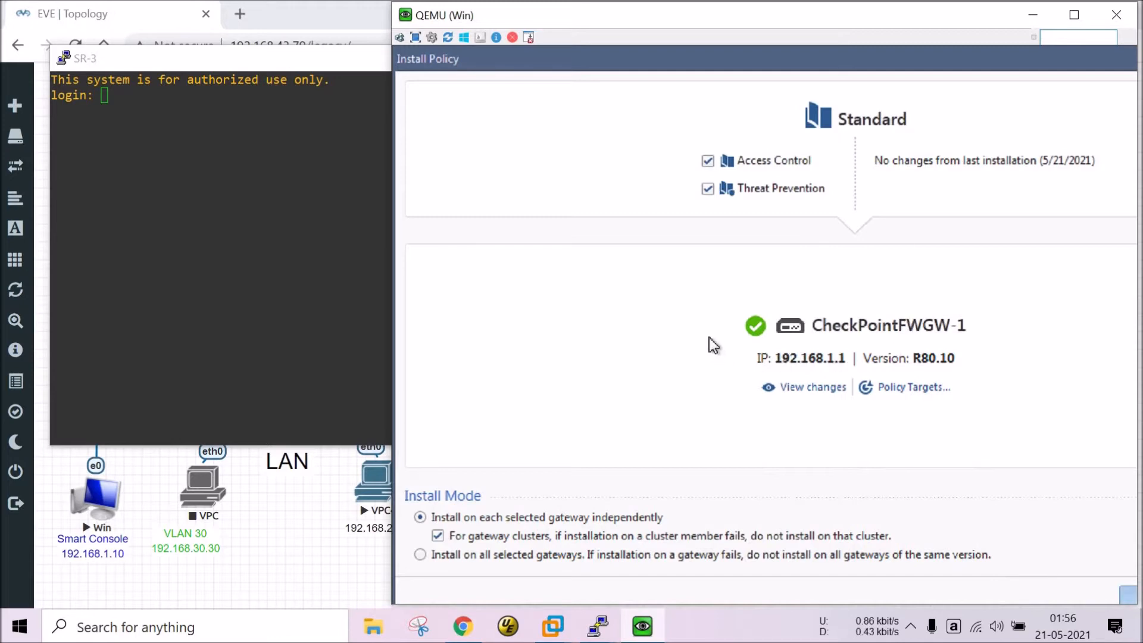
Install the Standard policy on CheckPointFWGW-1, review its progress details, then close them.
key("Escape")
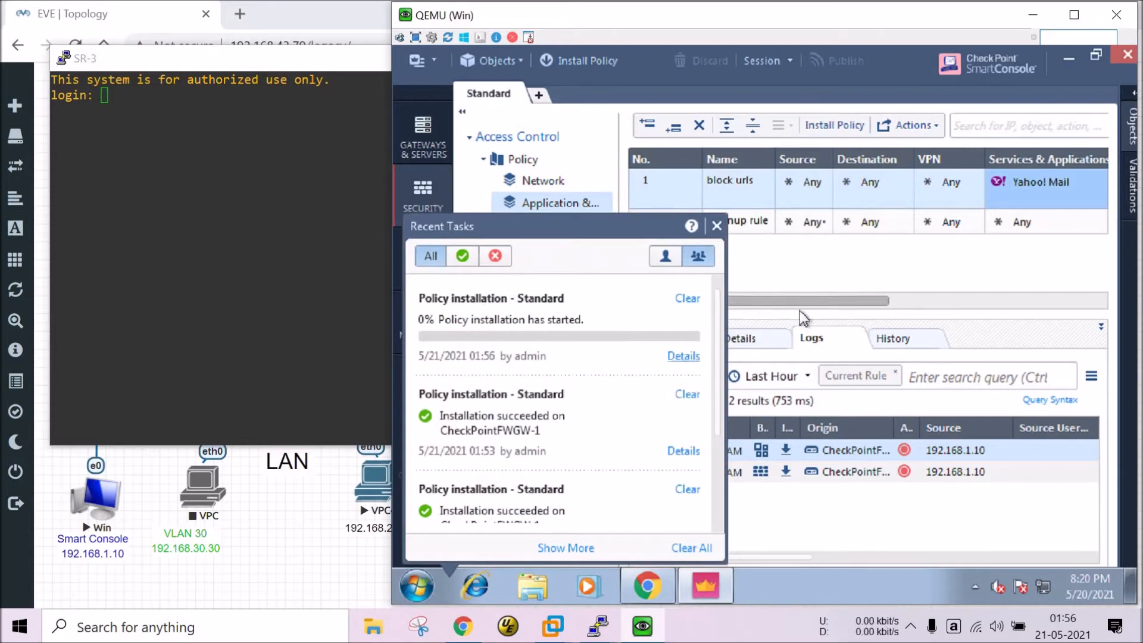
left_click(687, 359)
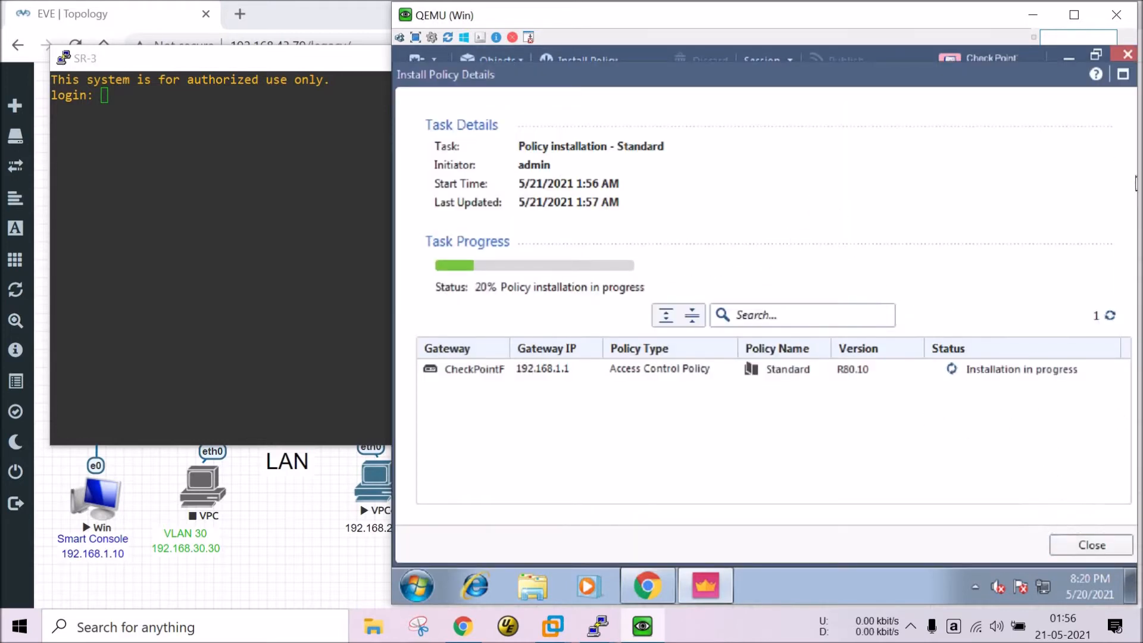
mouse_move(1132, 80)
left_mouse_down()
mouse_move(1102, 102)
mouse_move(1071, 97)
mouse_move(1108, 83)
mouse_move(1141, 102)
left_mouse_up()
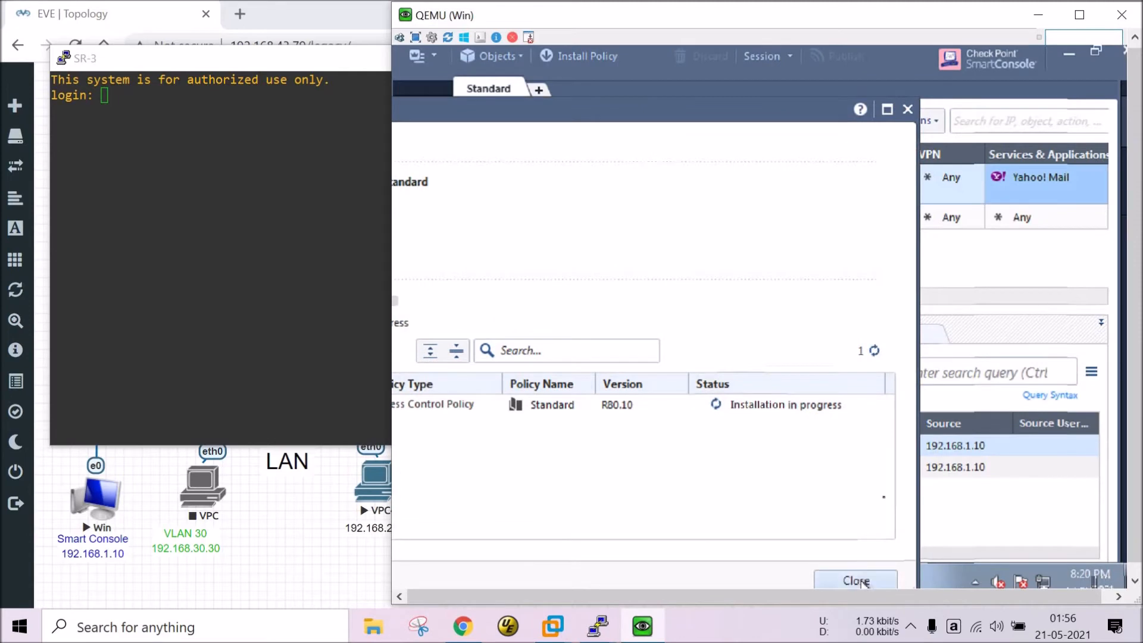
left_click(857, 581)
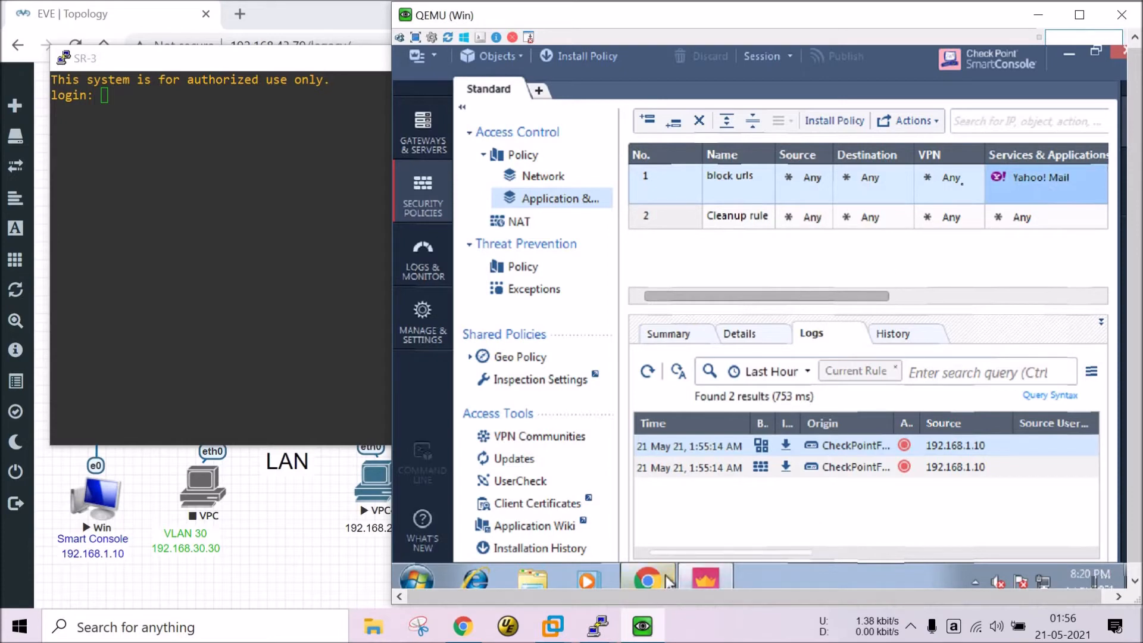
Load checkpoint.com in a new tab, then close it, leaving the timed-out Yahoo Mail tab.
left_click(648, 577)
left_click_drag(391, 240, 399, 248)
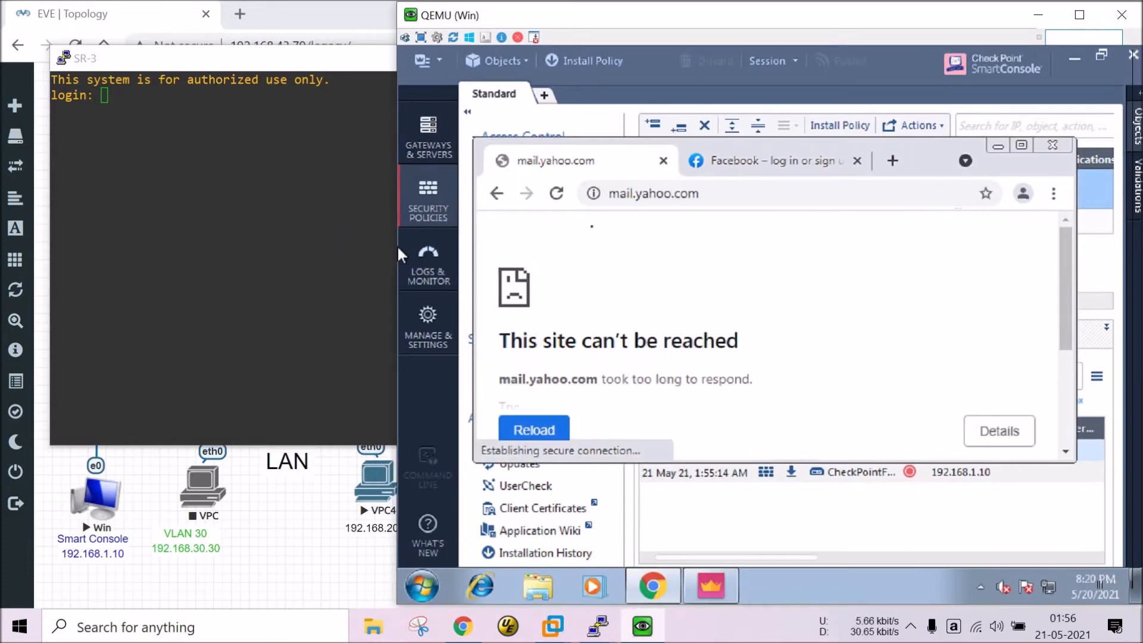
left_click(892, 160)
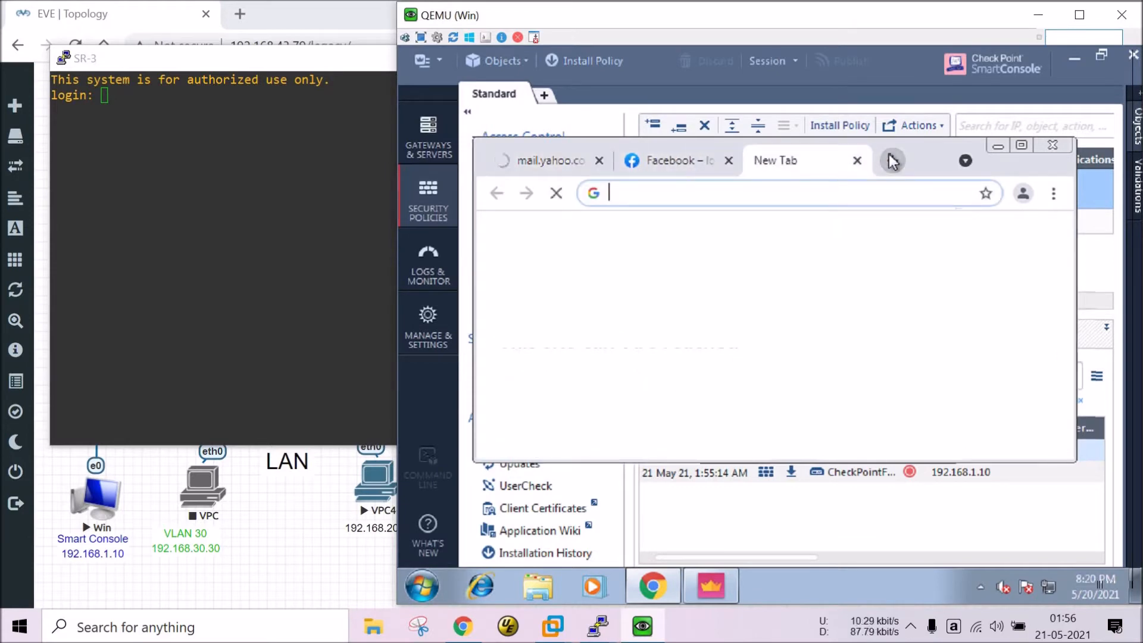
type("checkpoint.com")
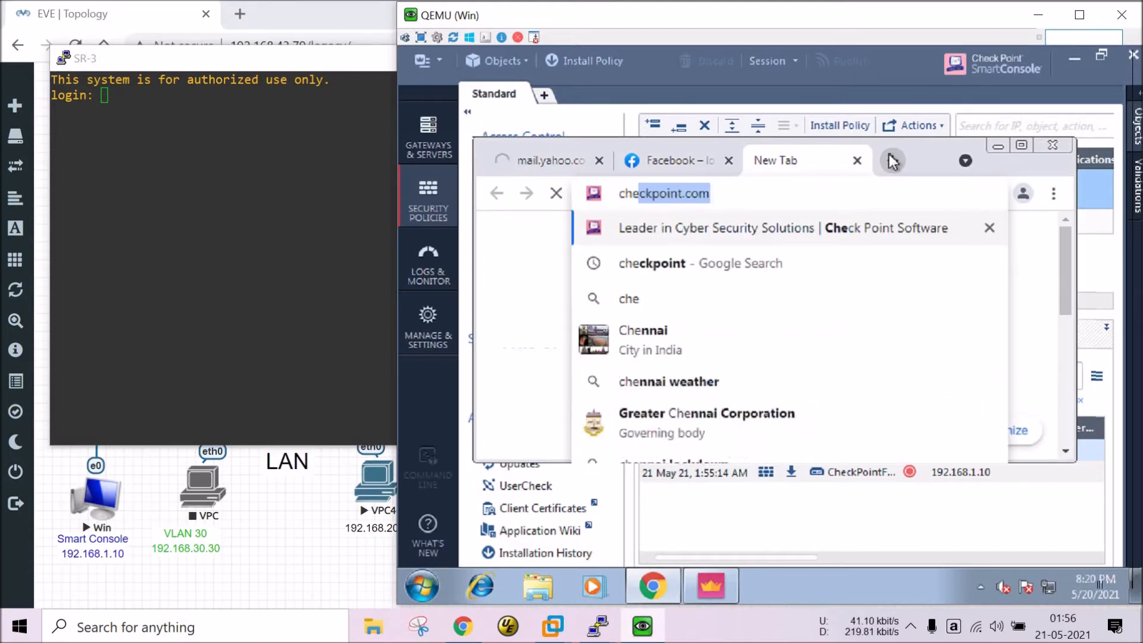
key("Right")
key("Return")
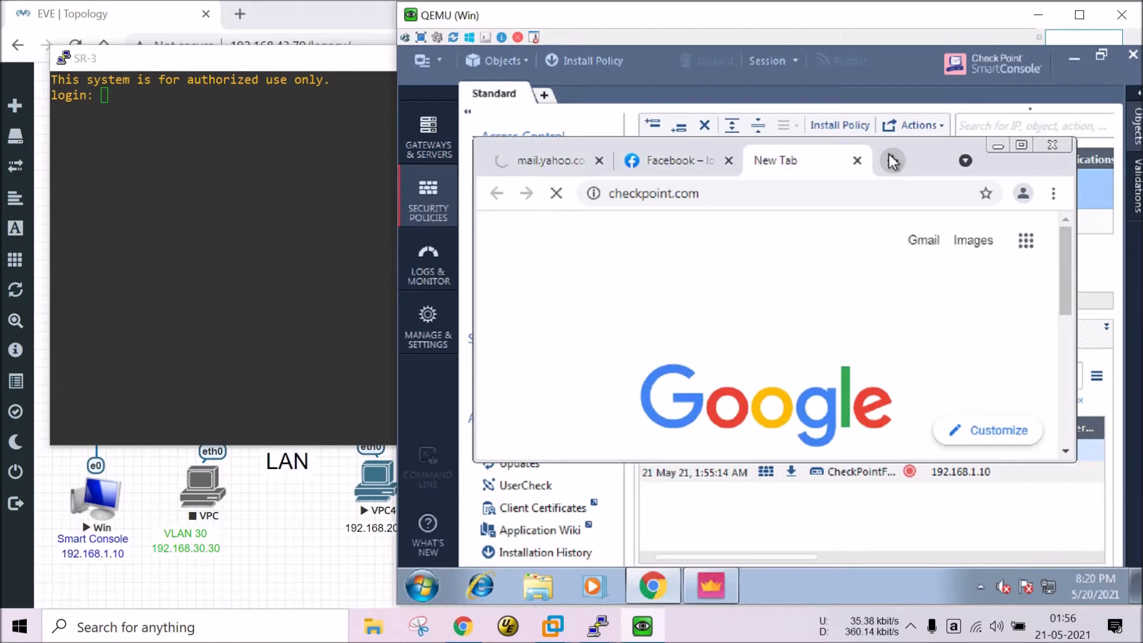
left_click(1024, 145)
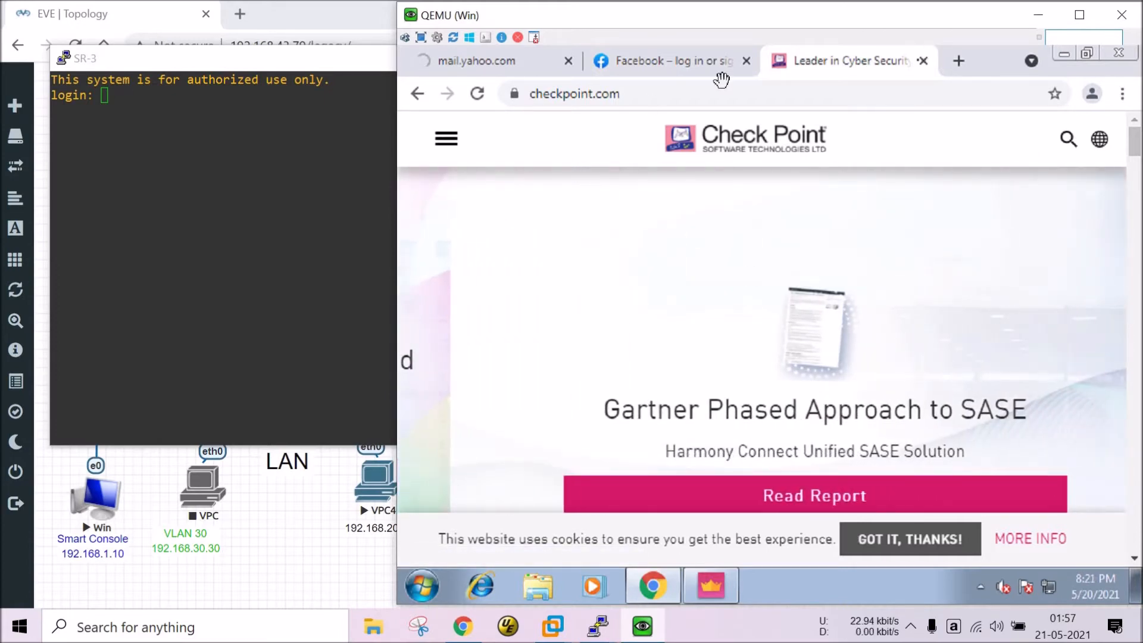
key("ctrl+w")
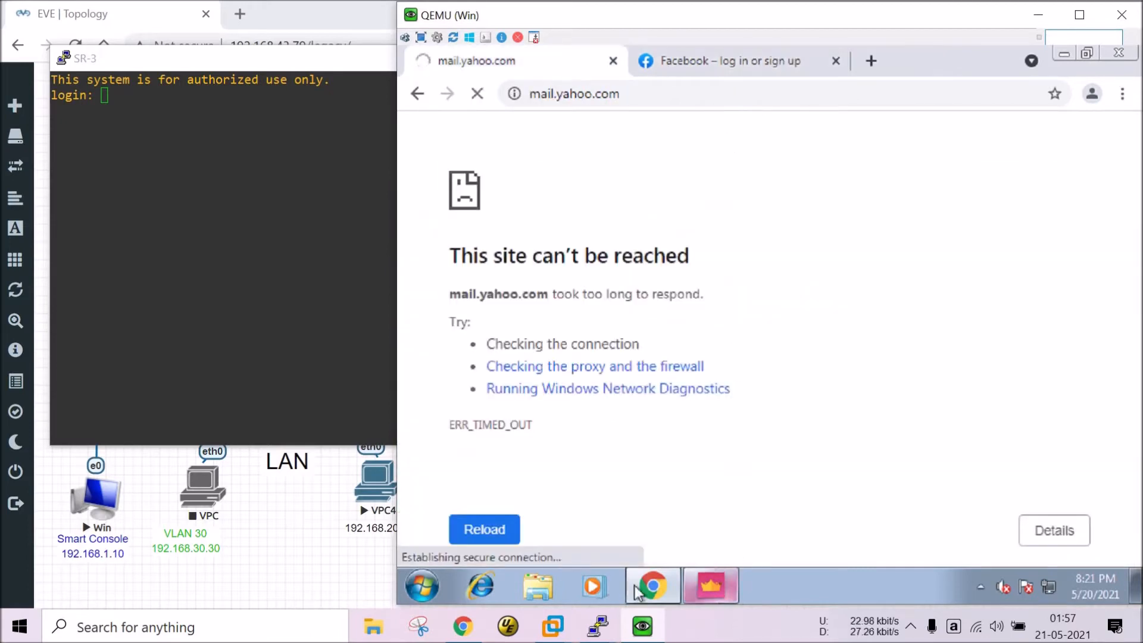
Add the Time column to the rule table.
left_click(722, 595)
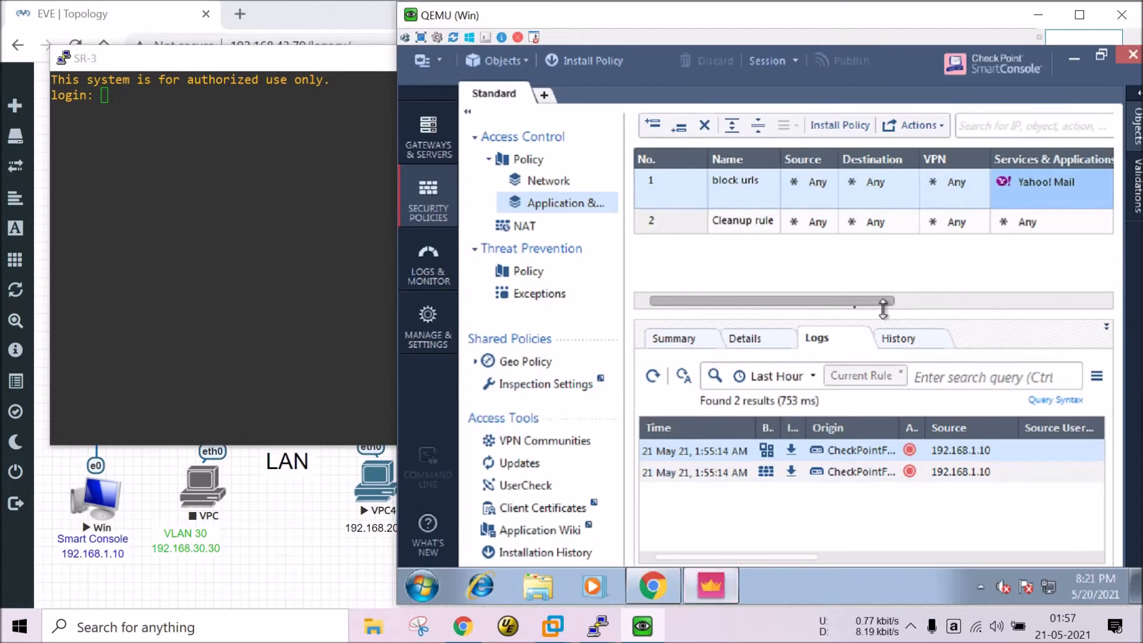
left_click_drag(857, 300, 1056, 301)
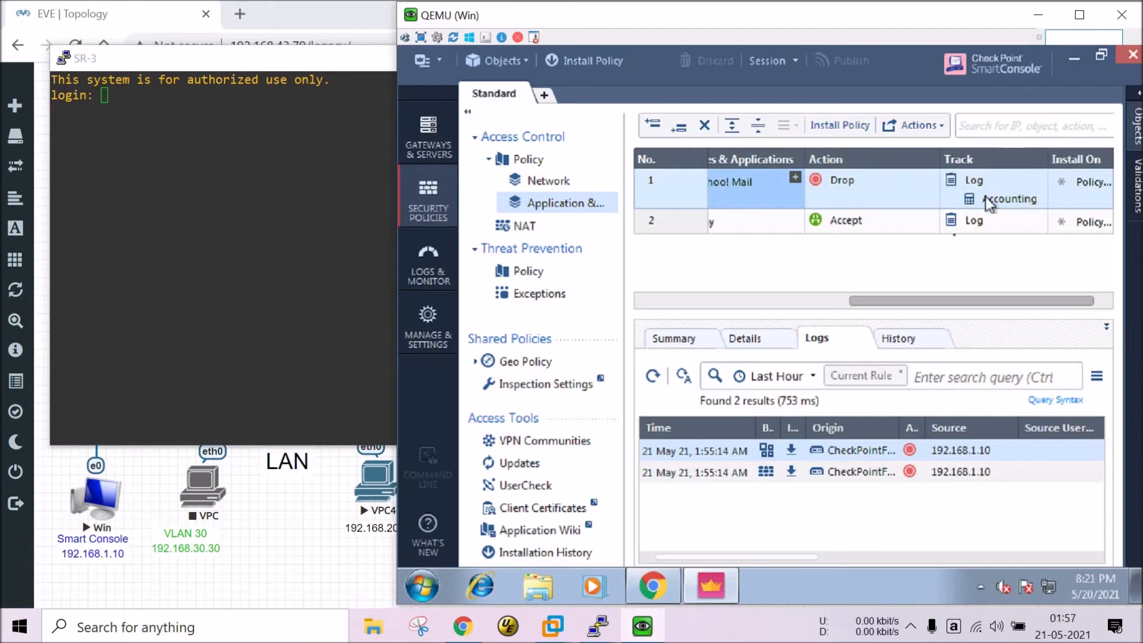
right_click(1004, 155)
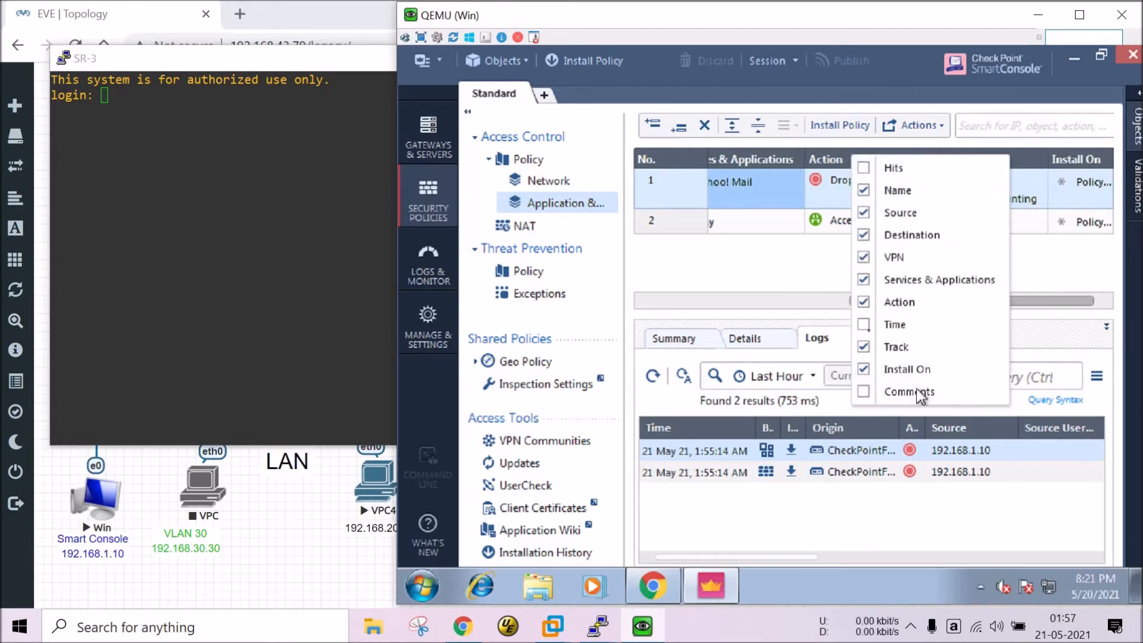
left_click(889, 324)
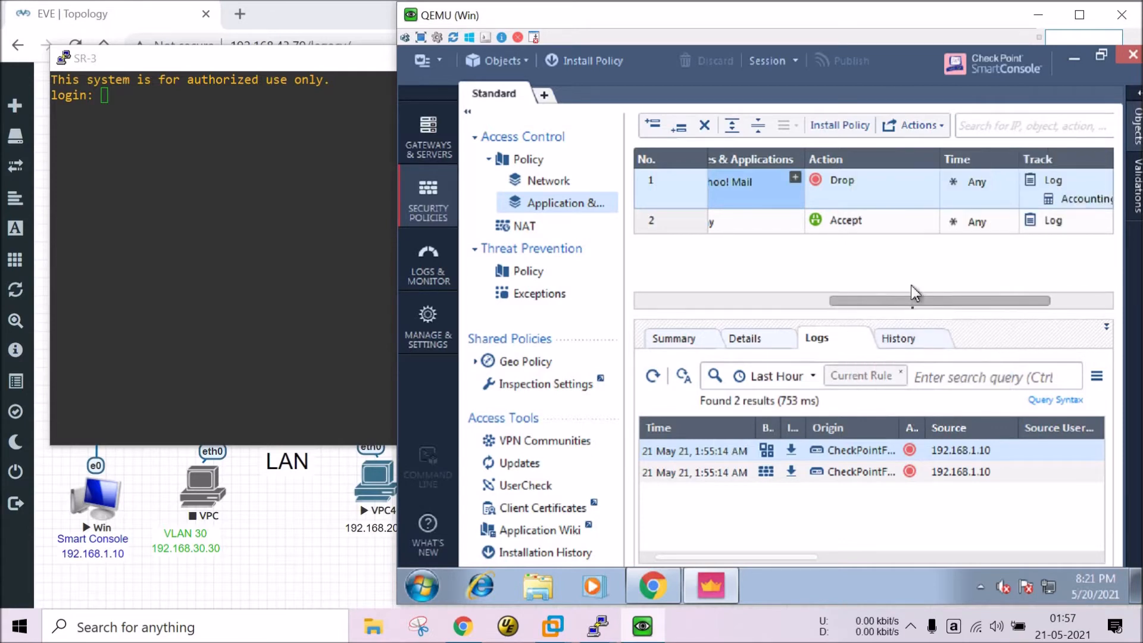
left_click_drag(914, 306, 1012, 302)
mouse_move(1014, 302)
left_mouse_down()
mouse_move(774, 302)
mouse_move(1015, 303)
left_mouse_up()
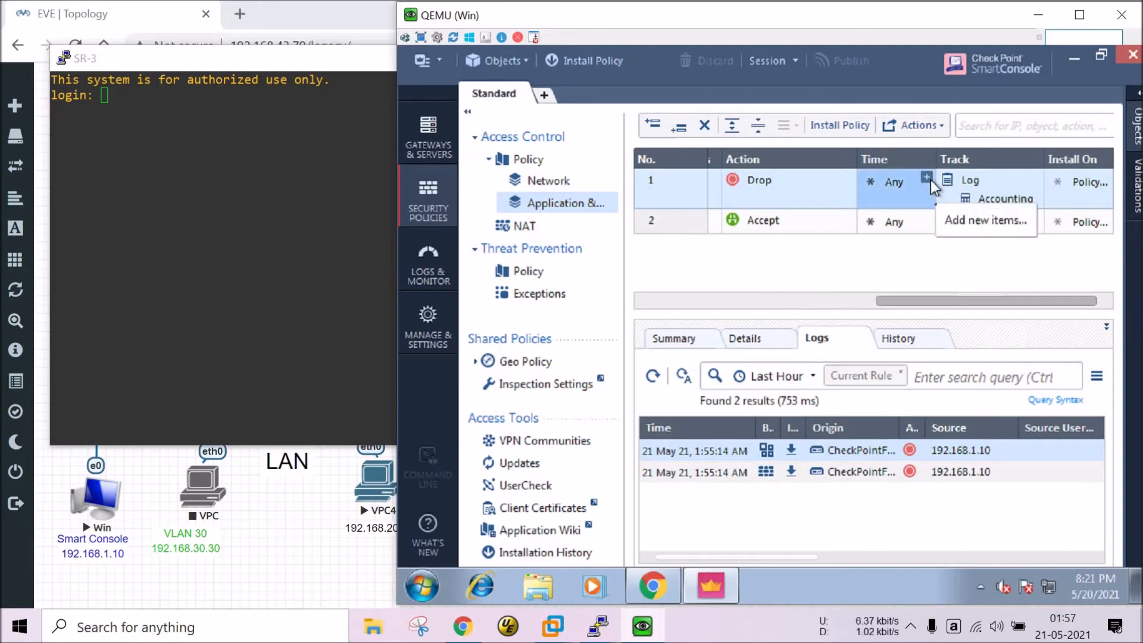
Set rule 1's Time to Every_Day, then remove it to leave Any.
left_click(958, 226)
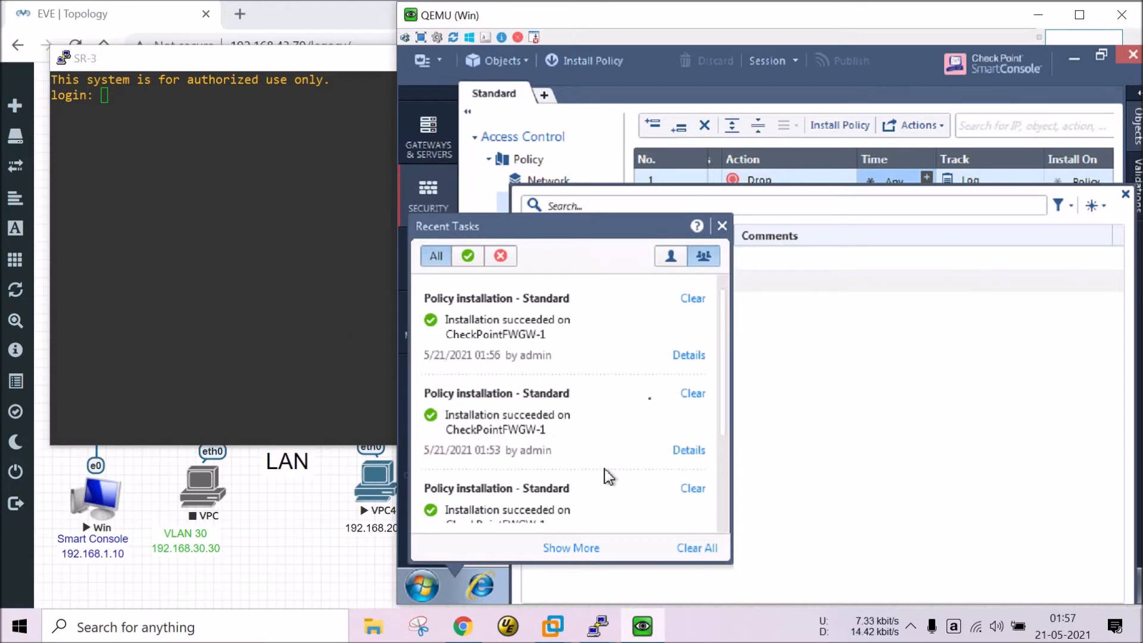
left_click(722, 227)
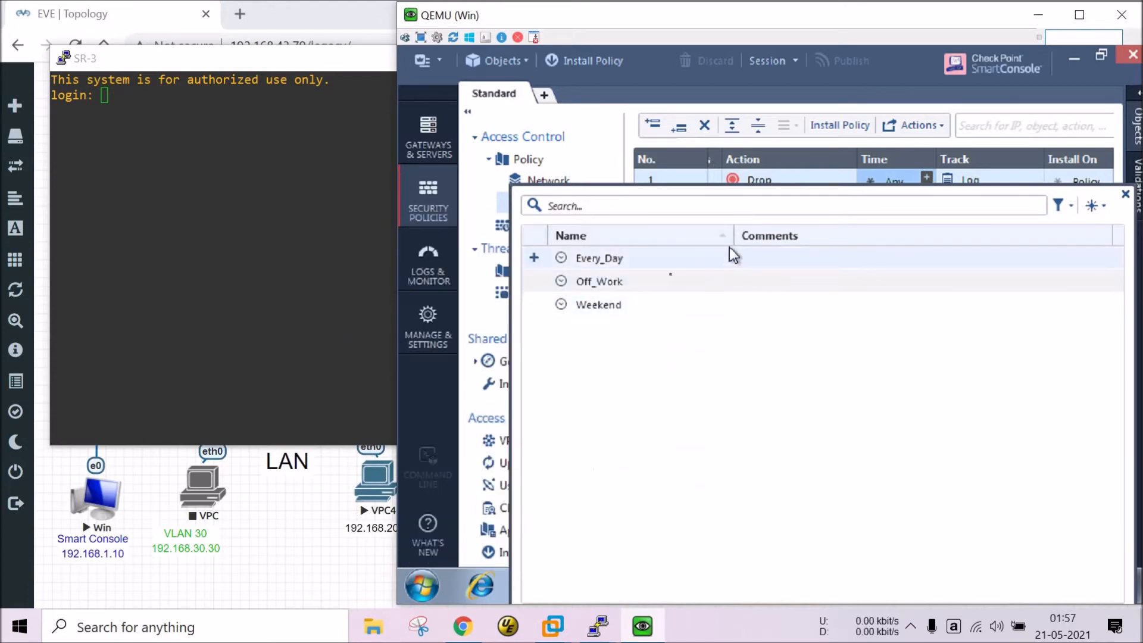
double_click(581, 259)
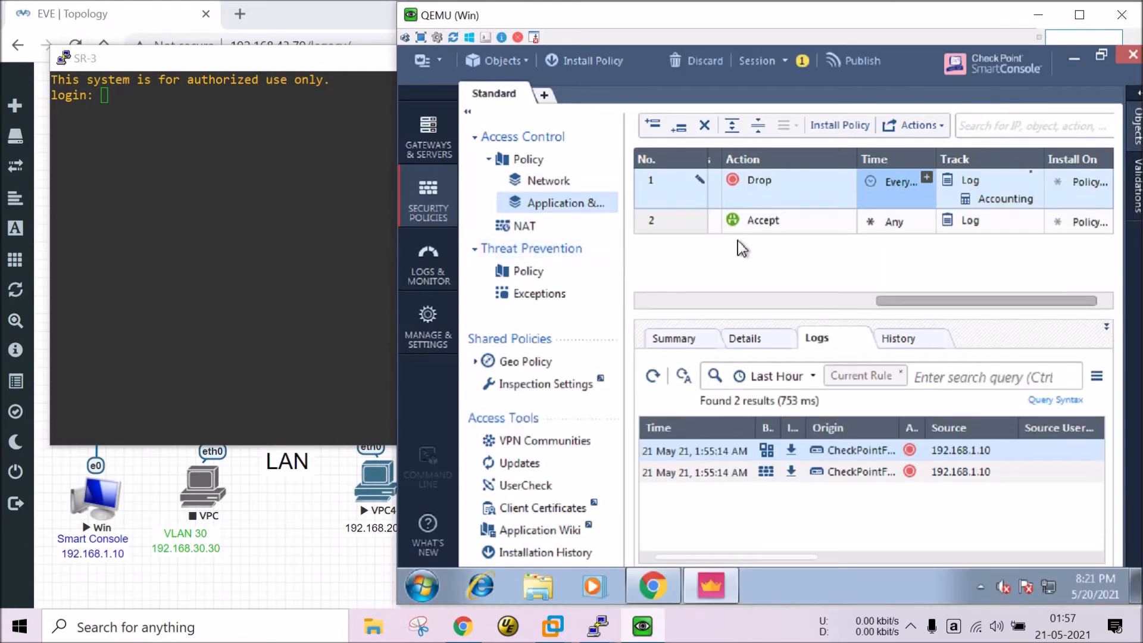
left_click(927, 178)
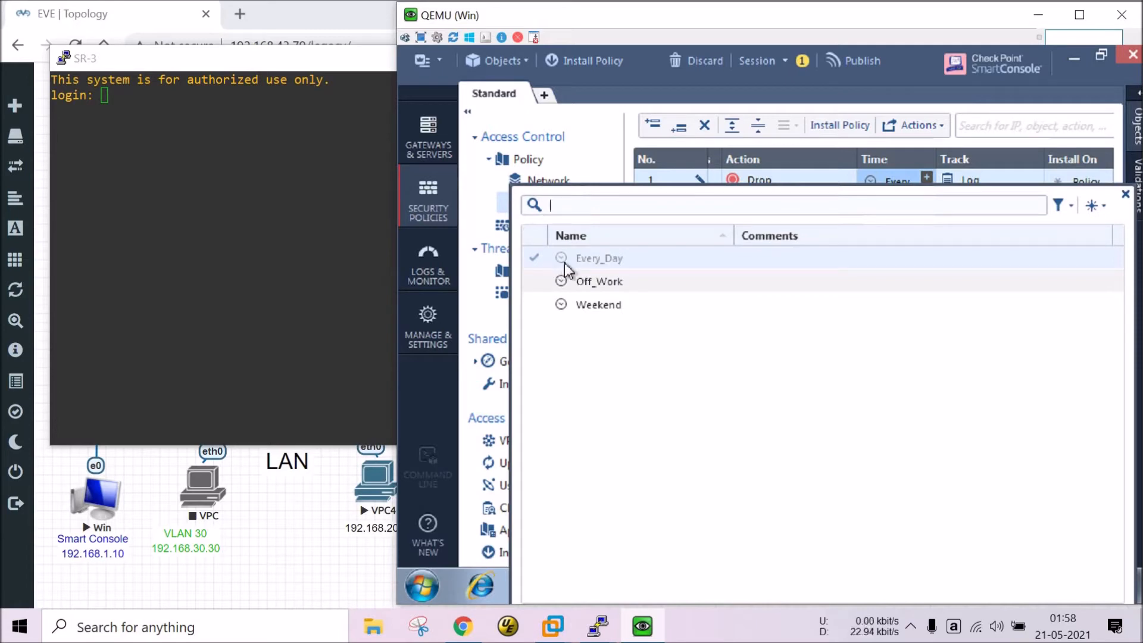
left_click(535, 260)
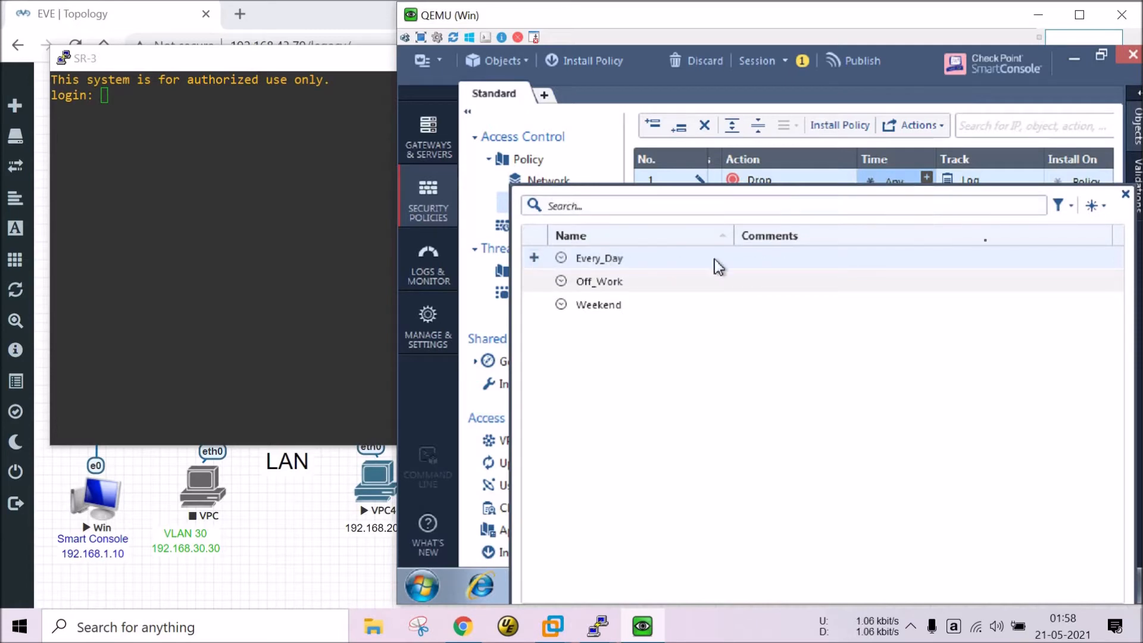
left_click(1125, 194)
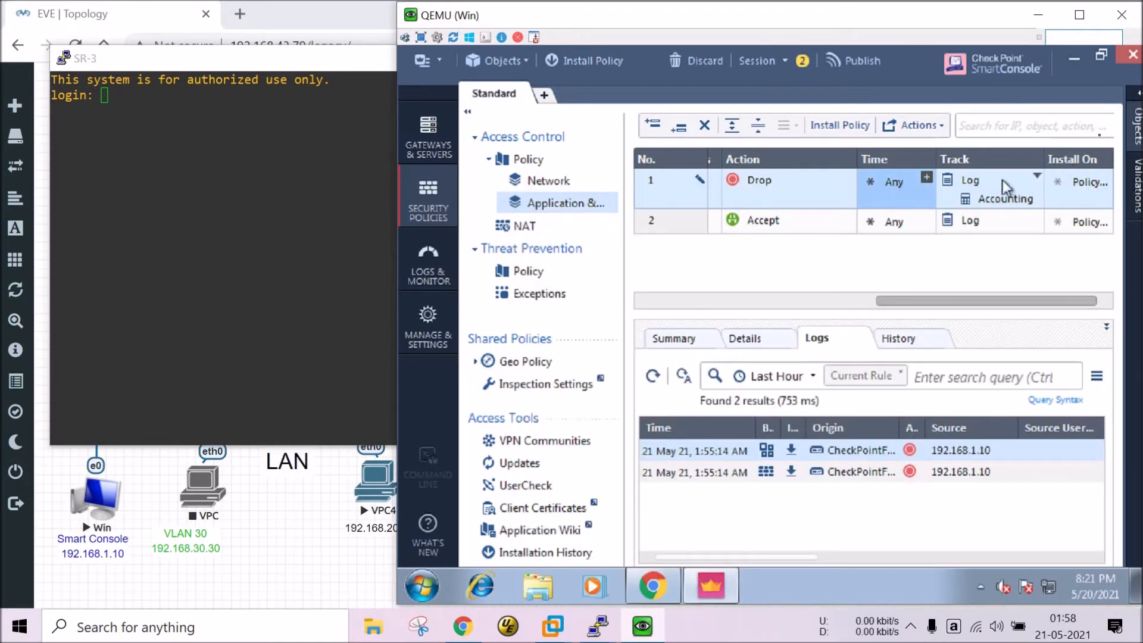
From the Objects panel, create a new Time object named 'allow yahoo mail'.
left_click(1137, 125)
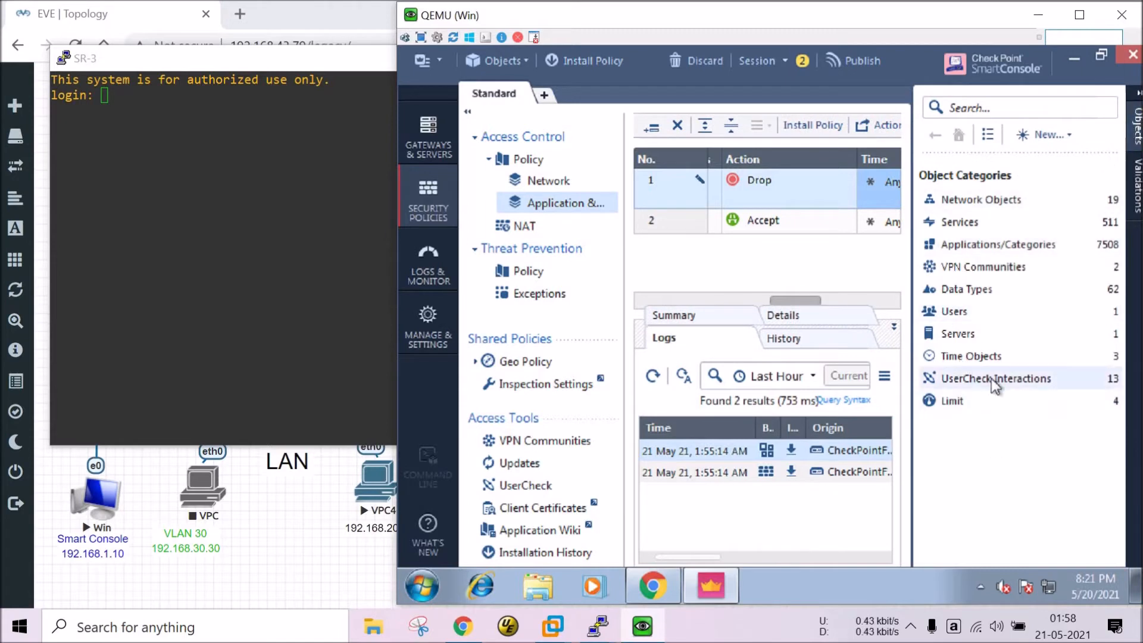
left_click(961, 357)
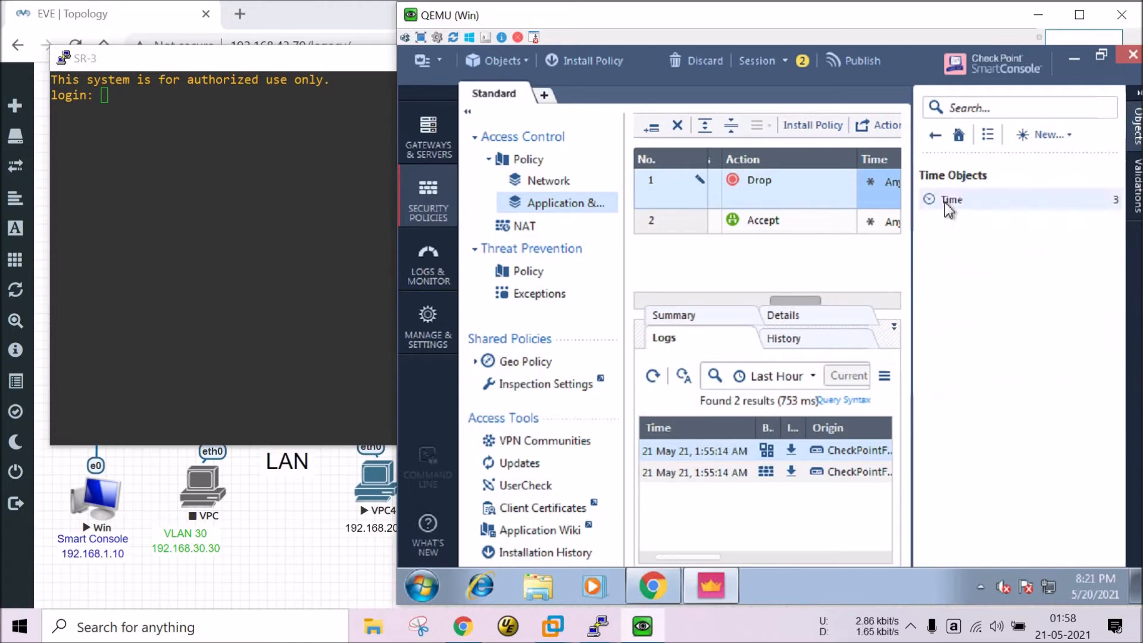
left_click(1038, 136)
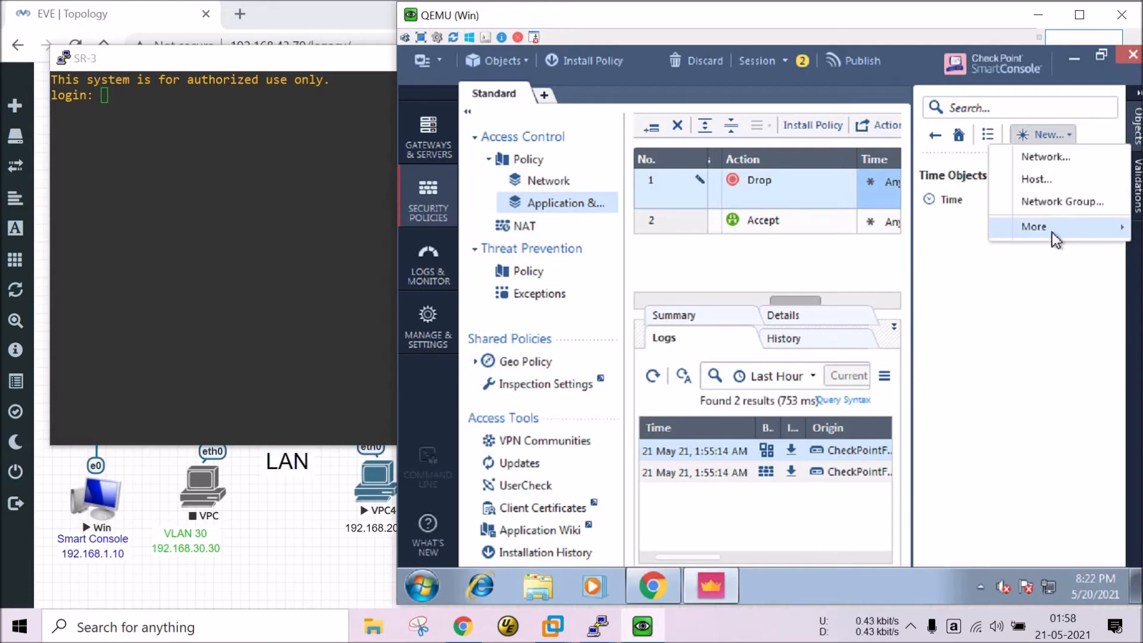
mouse_move(1052, 232)
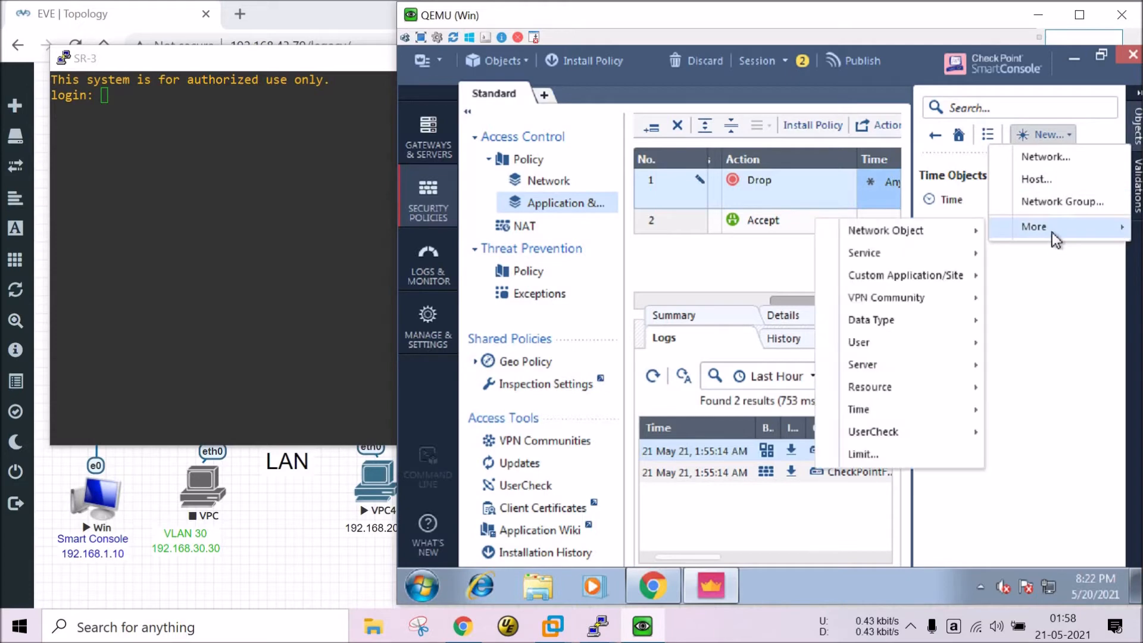
left_click(1051, 302)
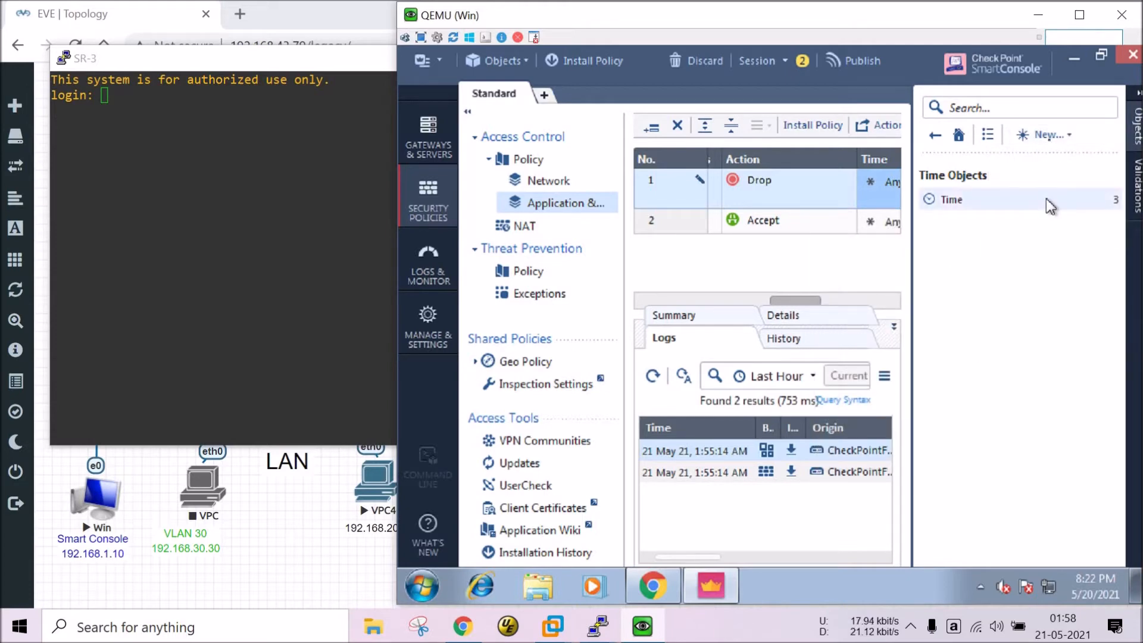
left_click(1047, 135)
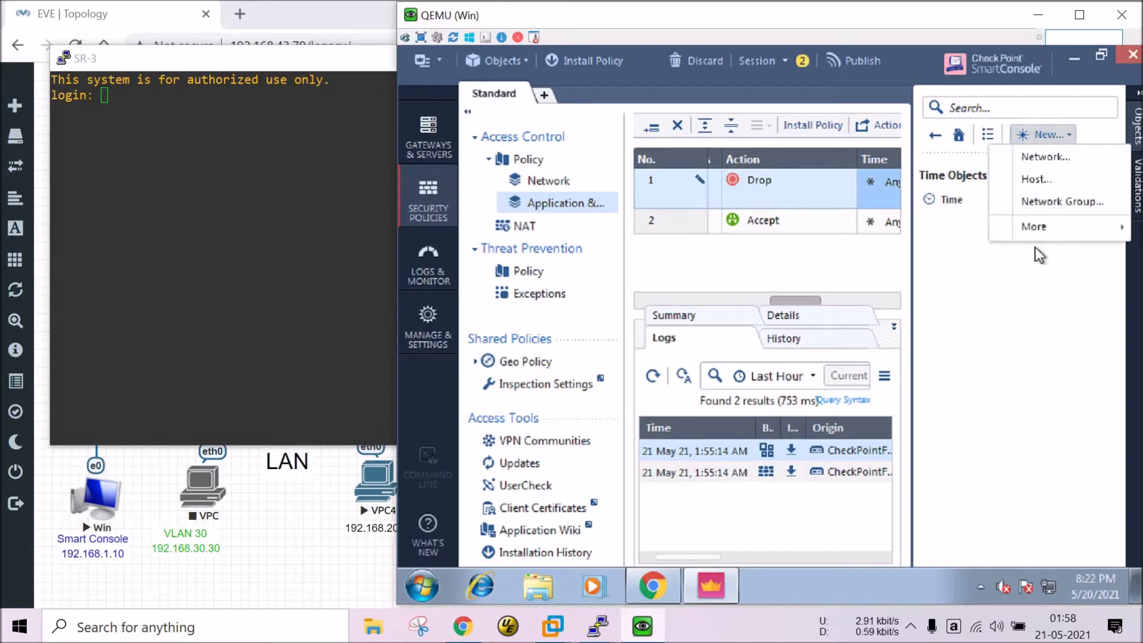
mouse_move(1046, 231)
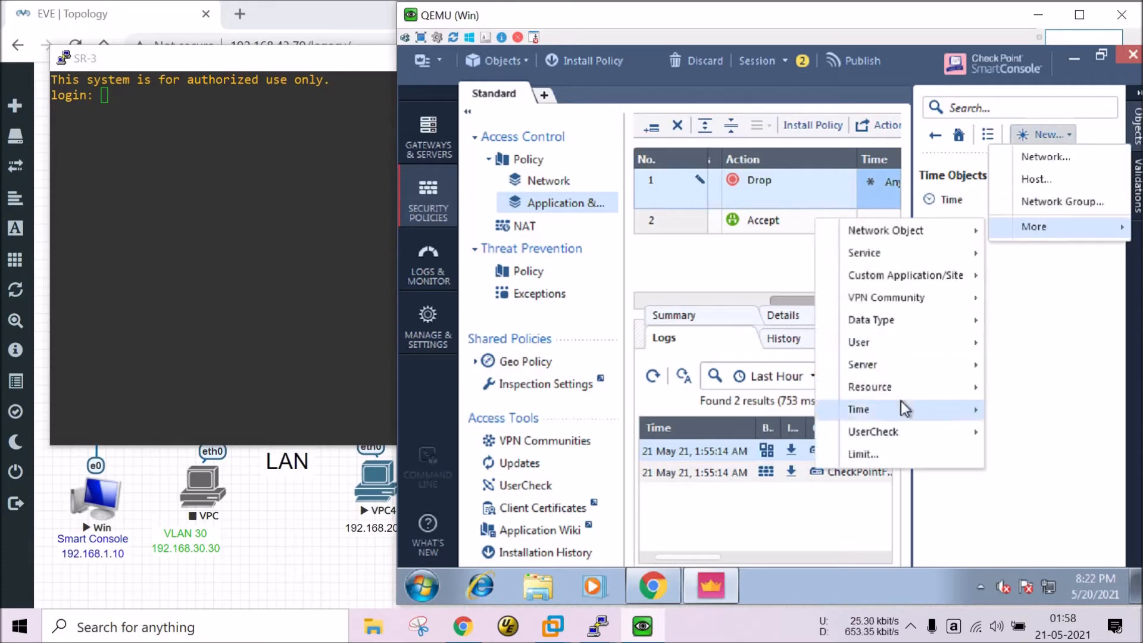
mouse_move(905, 409)
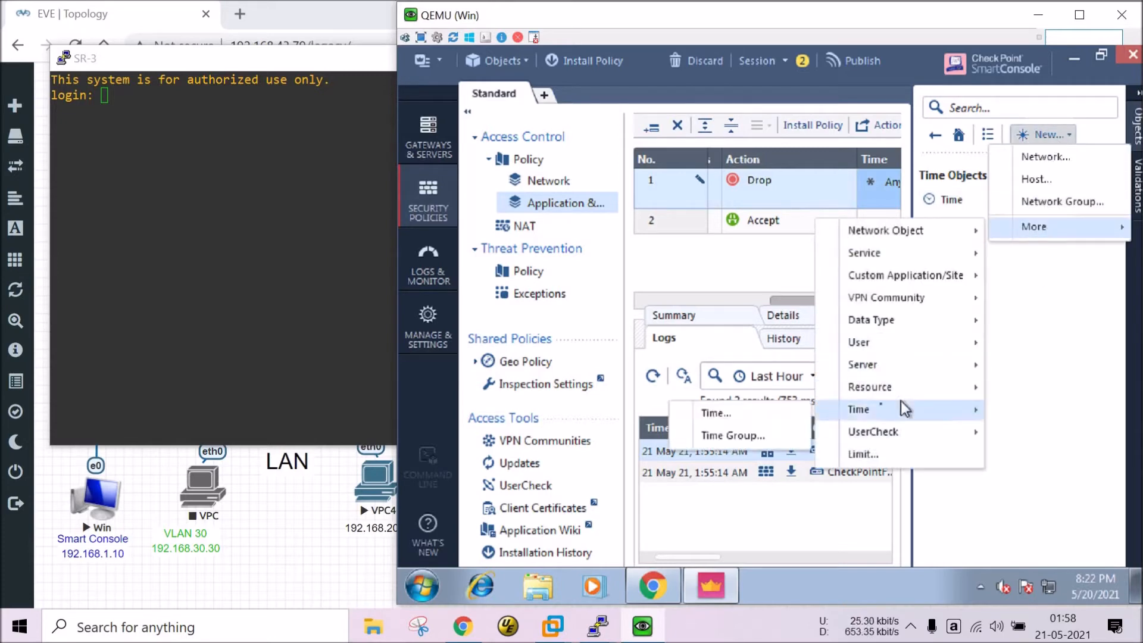
left_click(738, 420)
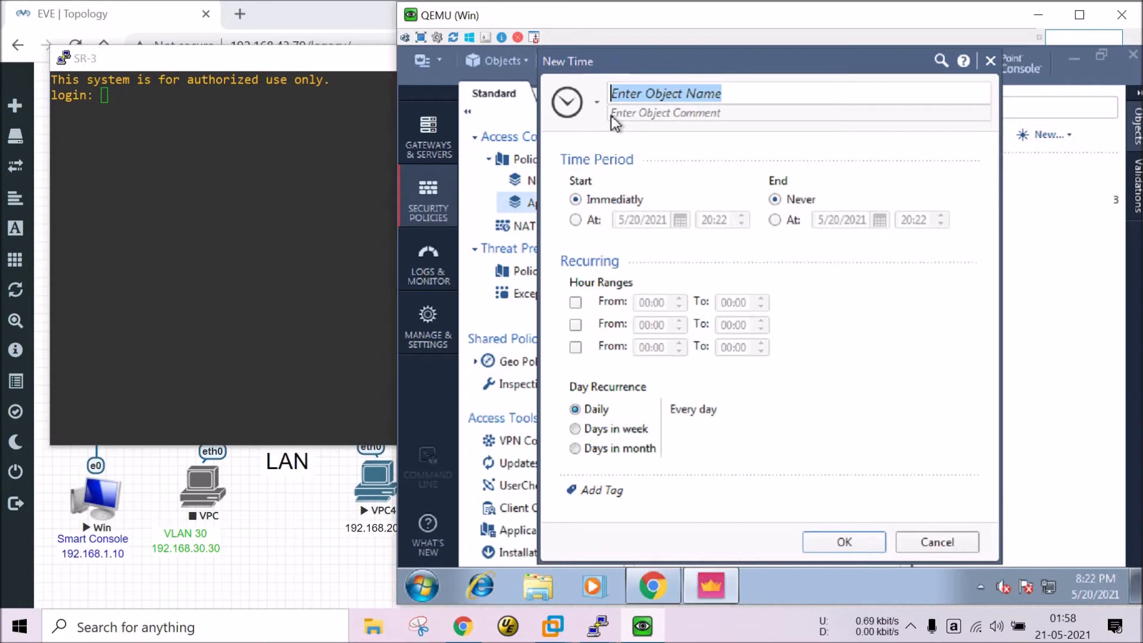
type("a")
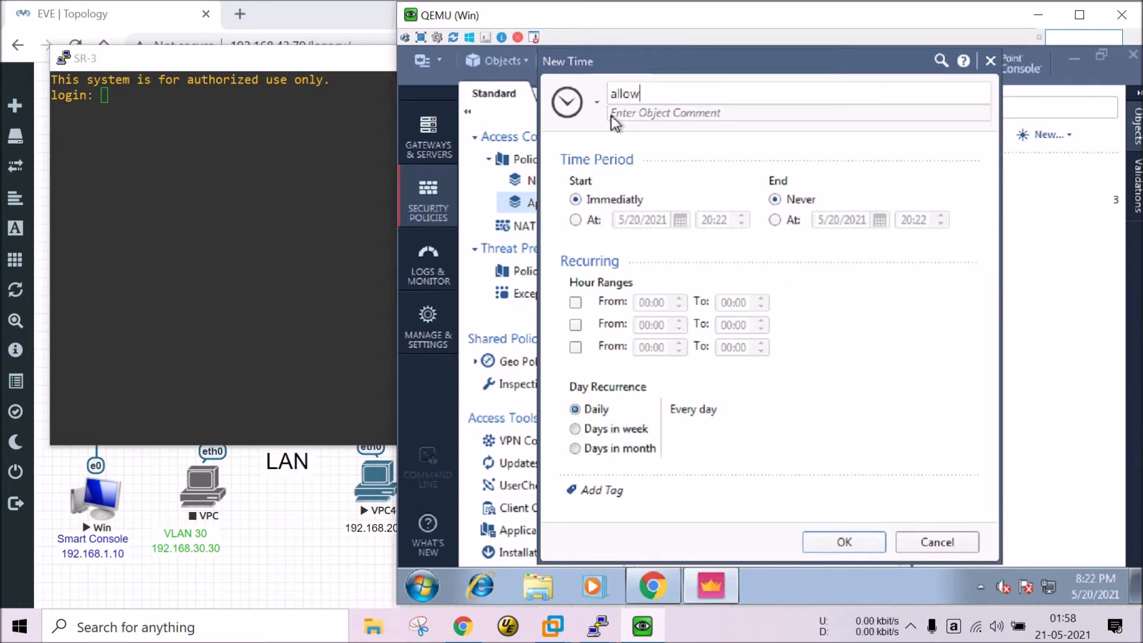
type("llow")
type("b")
type("a")
type("hoo ")
type("ma")
type("il")
Log into SR-3 as the administrator; 'show time' reports 02:00:02. Return to the time object.
left_click(146, 176)
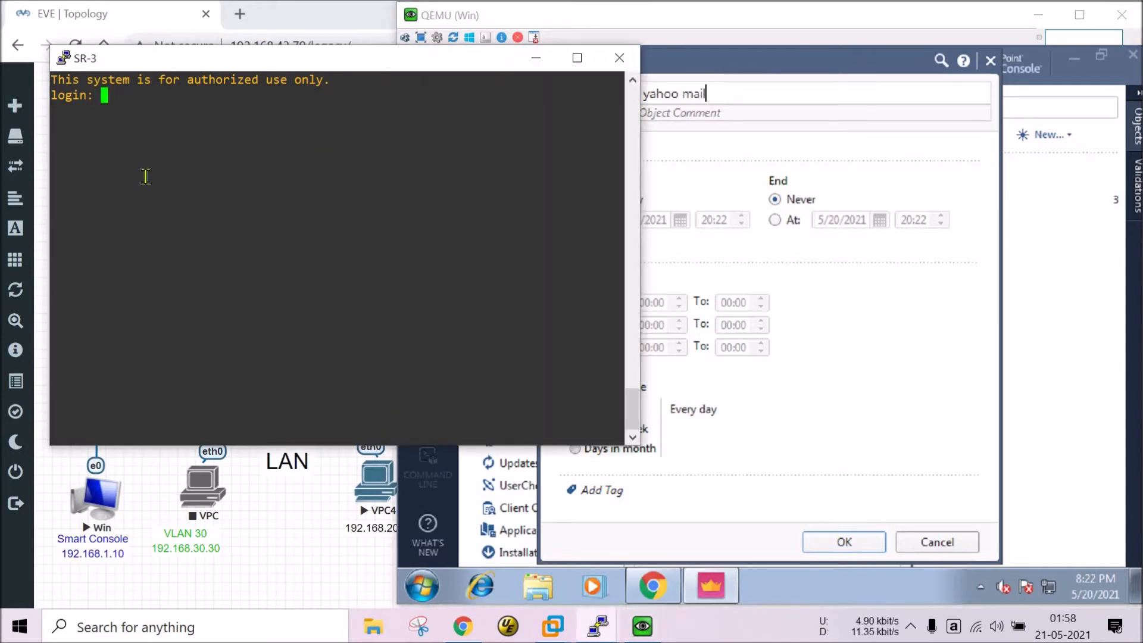
type("admin")
key("Return")
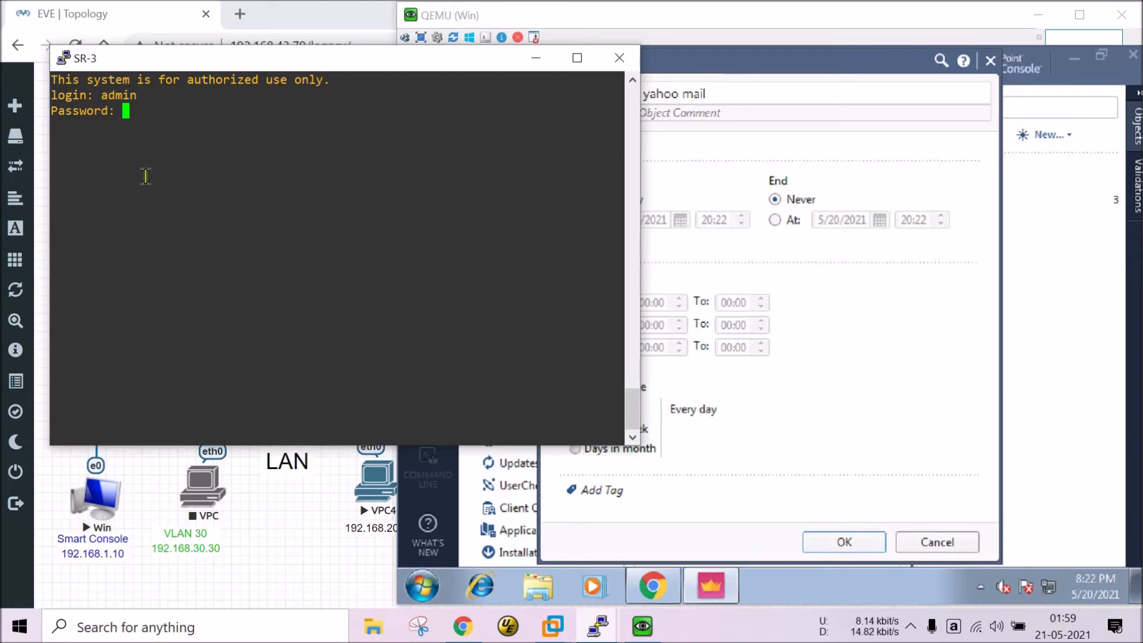
key("Return")
type("s")
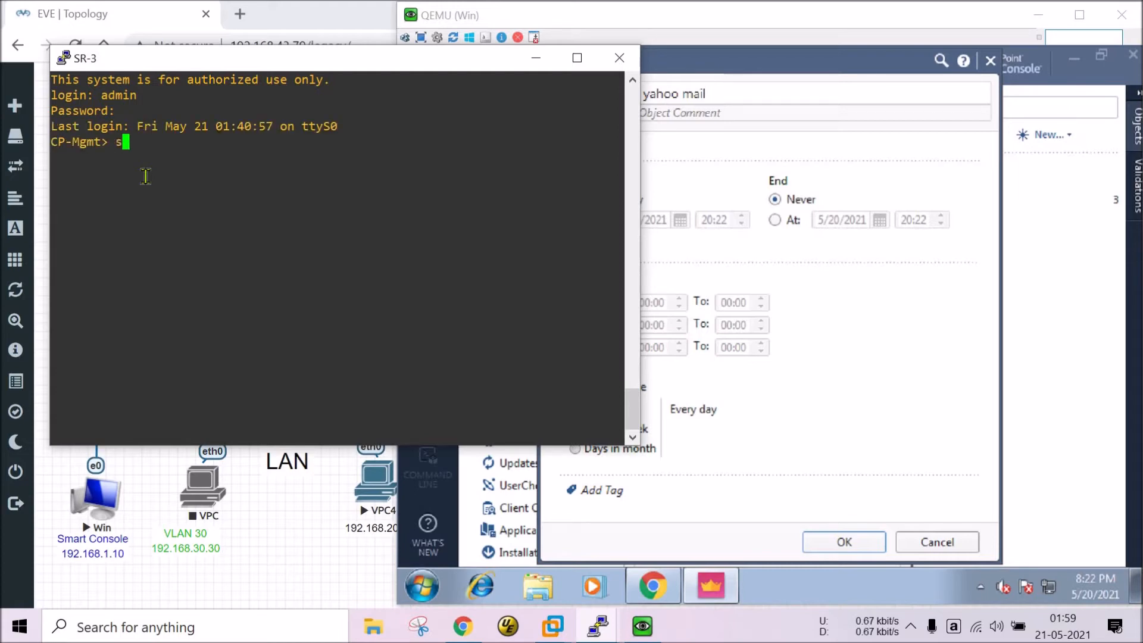
type("how time")
key("Return")
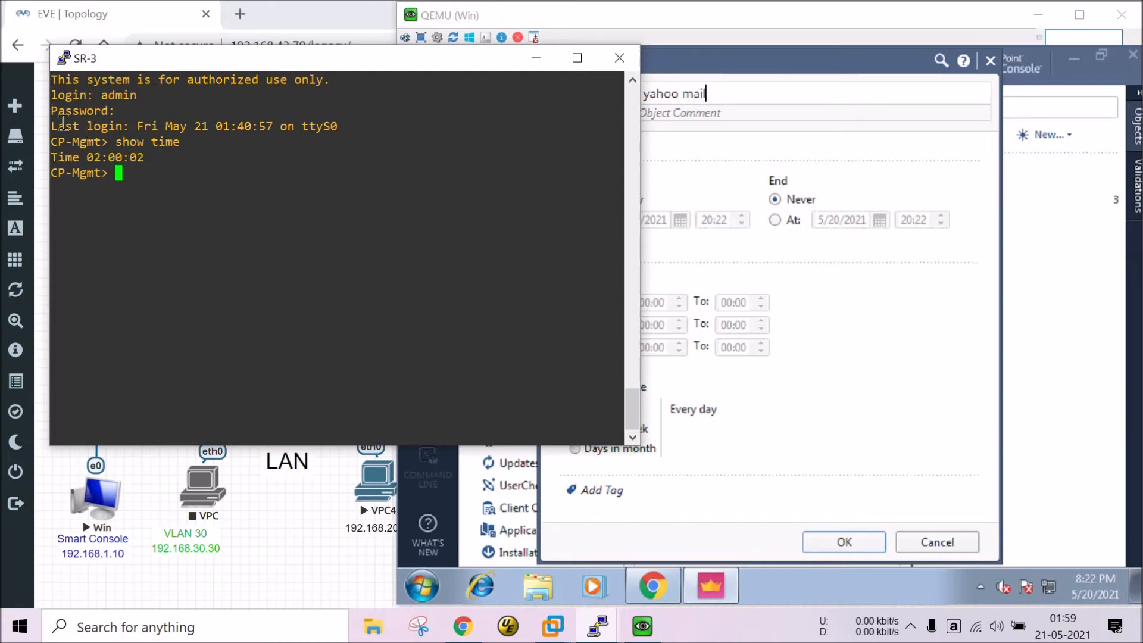
left_click_drag(82, 157, 143, 157)
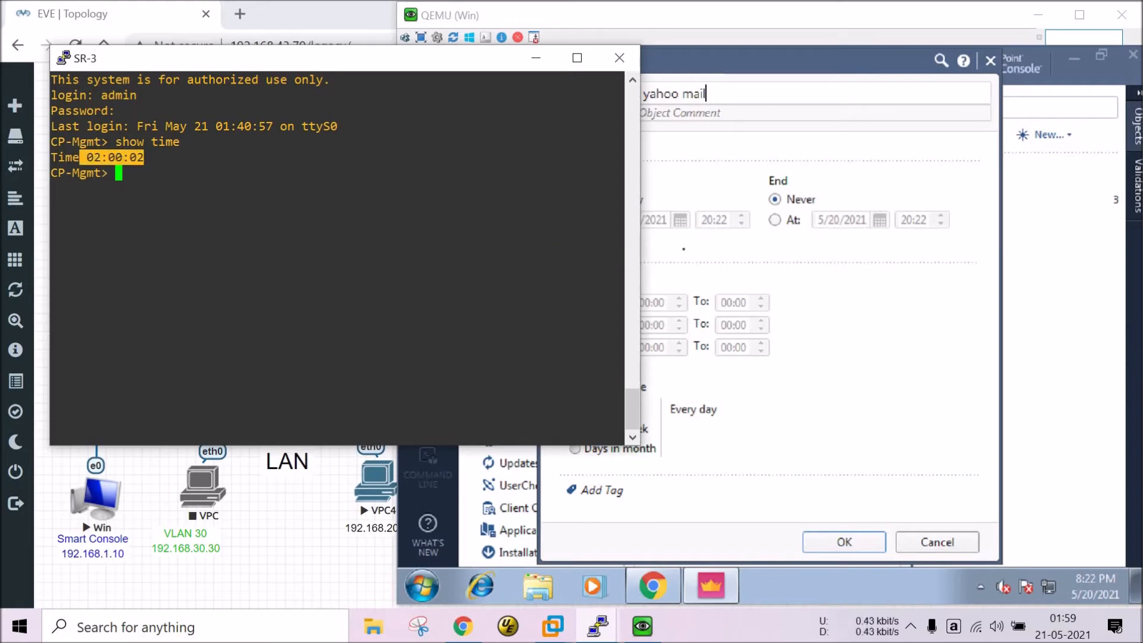
left_click(683, 249)
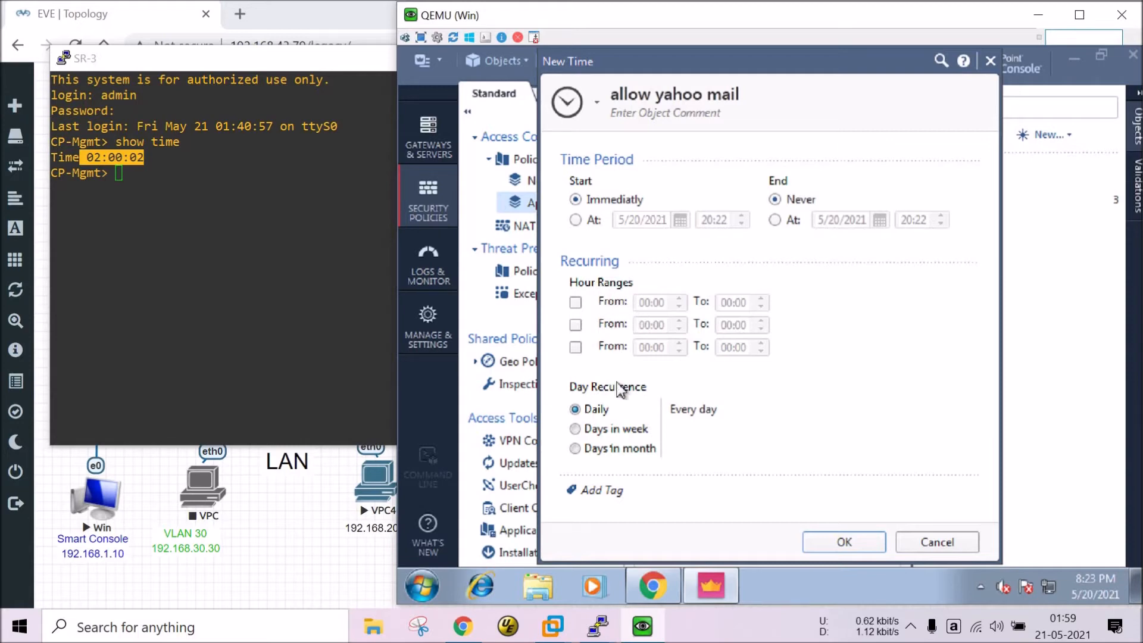
Set Start and End to fixed times on 5/21/2021, start 02:25 and end 00:22.
left_click(585, 224)
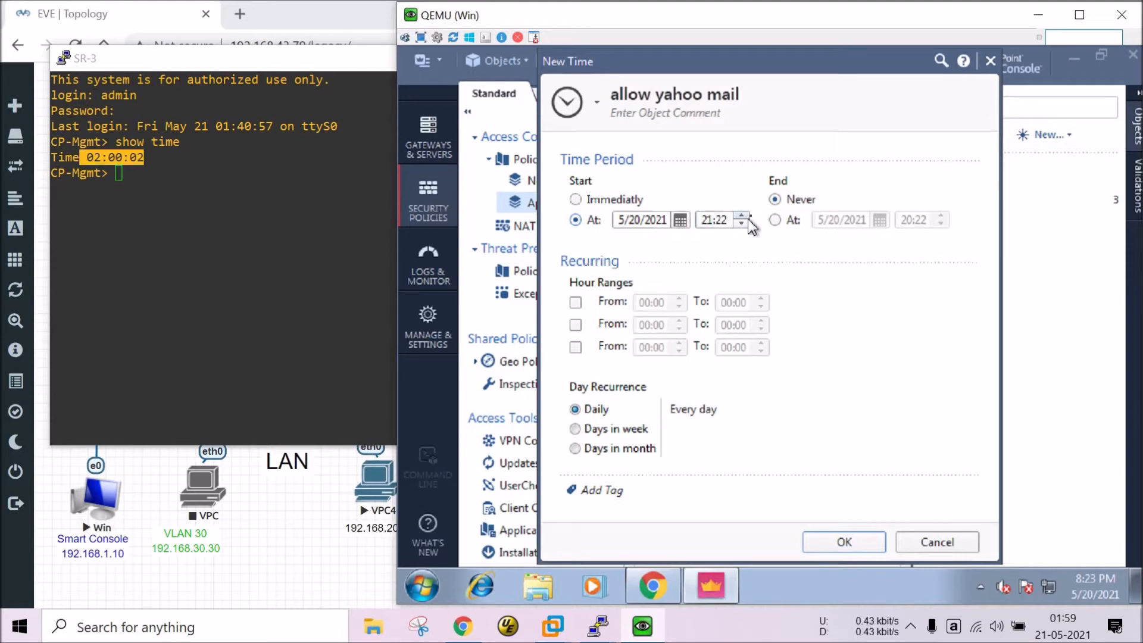
left_click(741, 217)
left_click(803, 225)
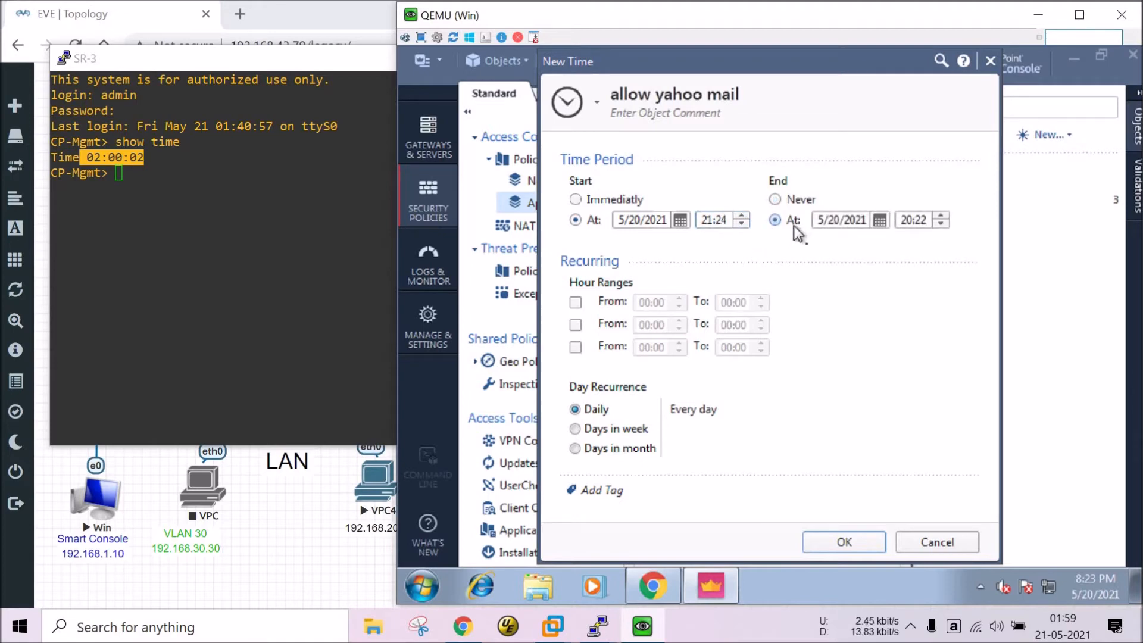
left_click(941, 217)
left_click(941, 217)
left_click(742, 216)
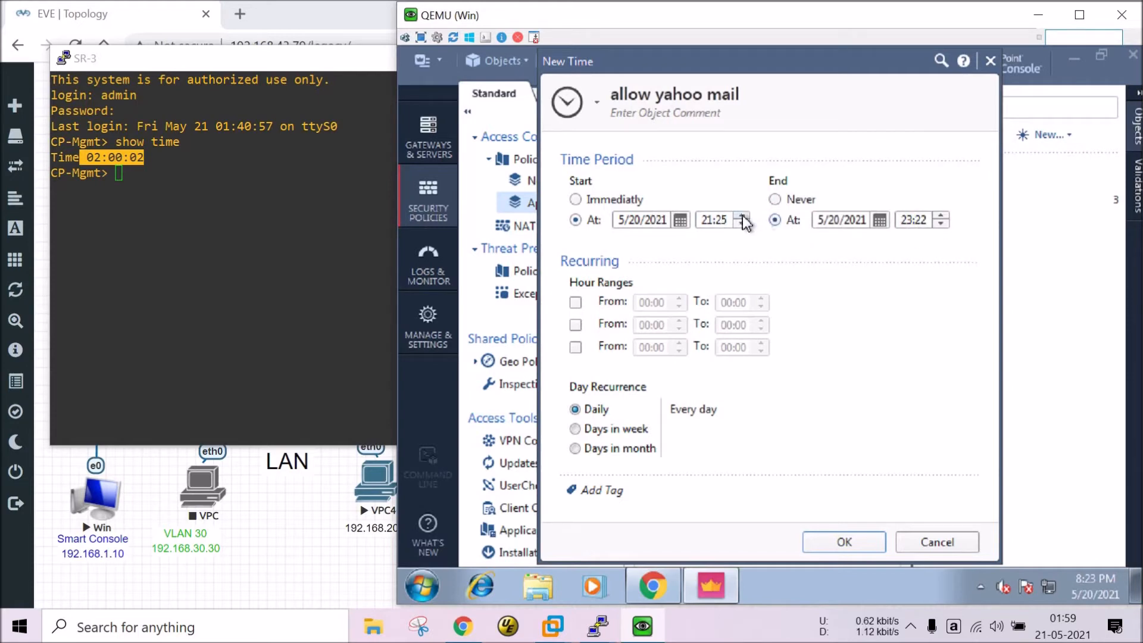
left_click(940, 216)
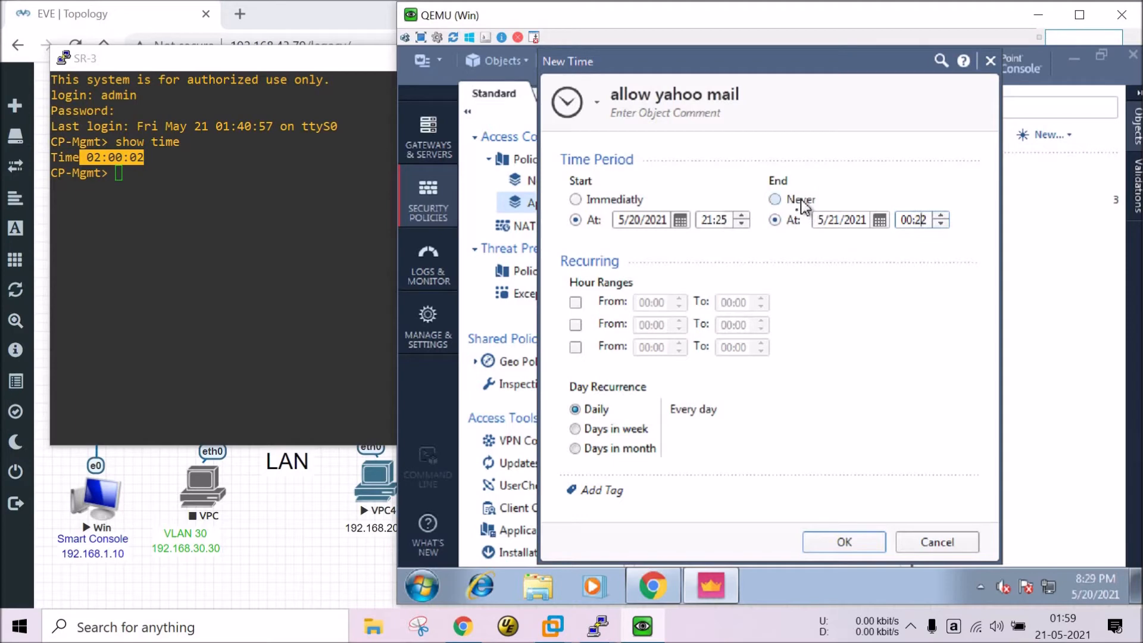
left_click(775, 199)
left_click(783, 221)
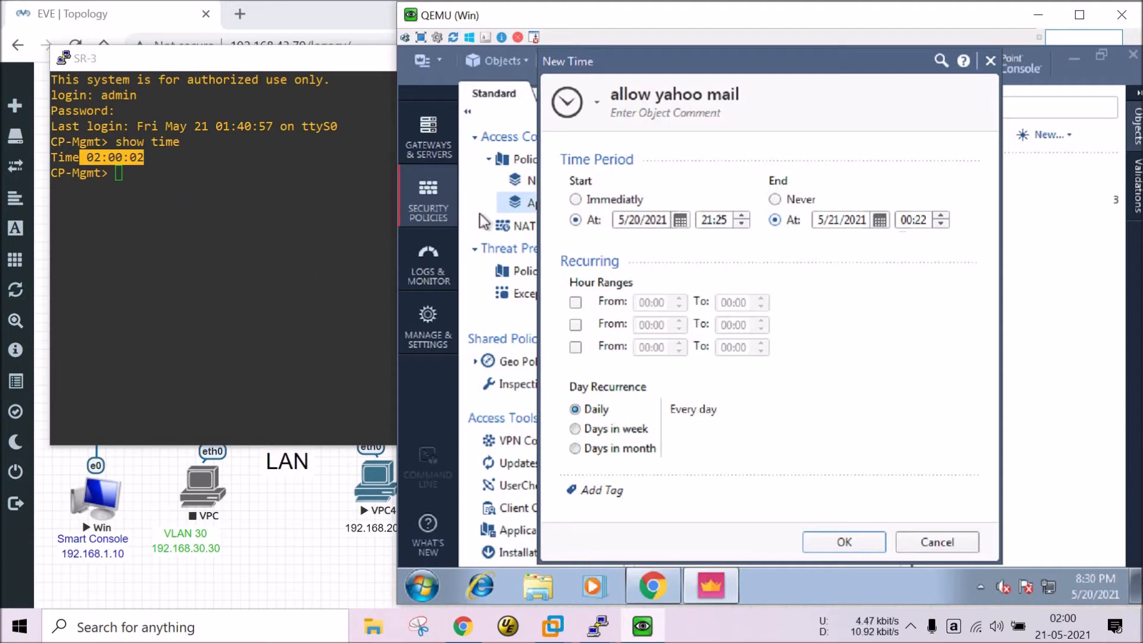
left_click(701, 221)
left_click(744, 216)
left_click(742, 216)
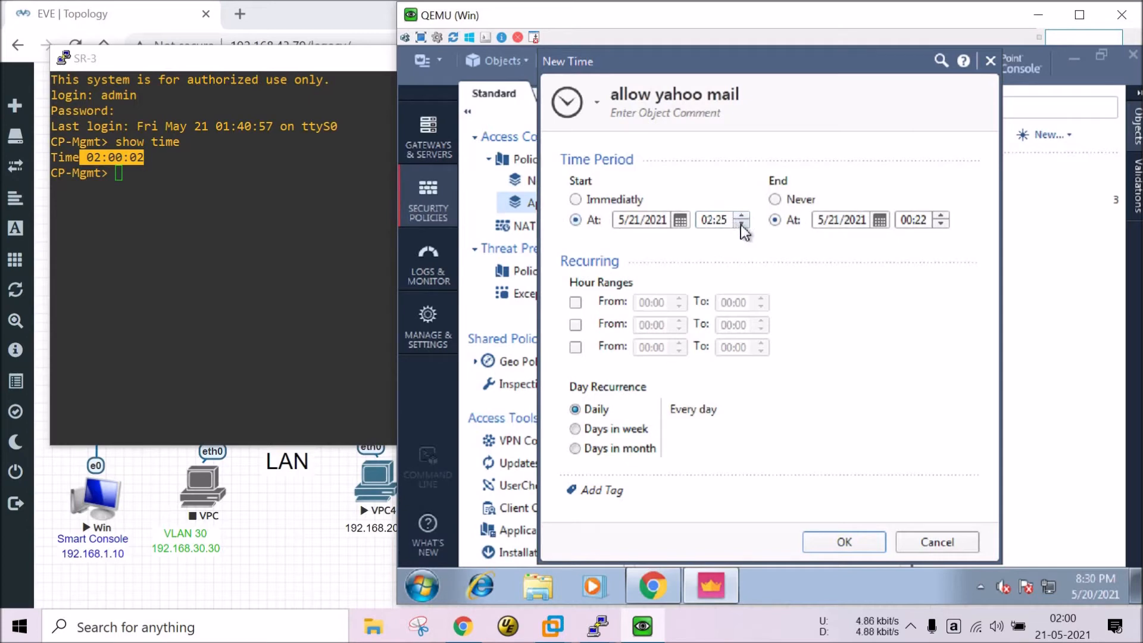
Bring the start time down from 02:25 to 02:04.
left_click(741, 225)
left_click(742, 217)
left_click(741, 216)
left_click(742, 217)
left_click(740, 225)
left_click(740, 226)
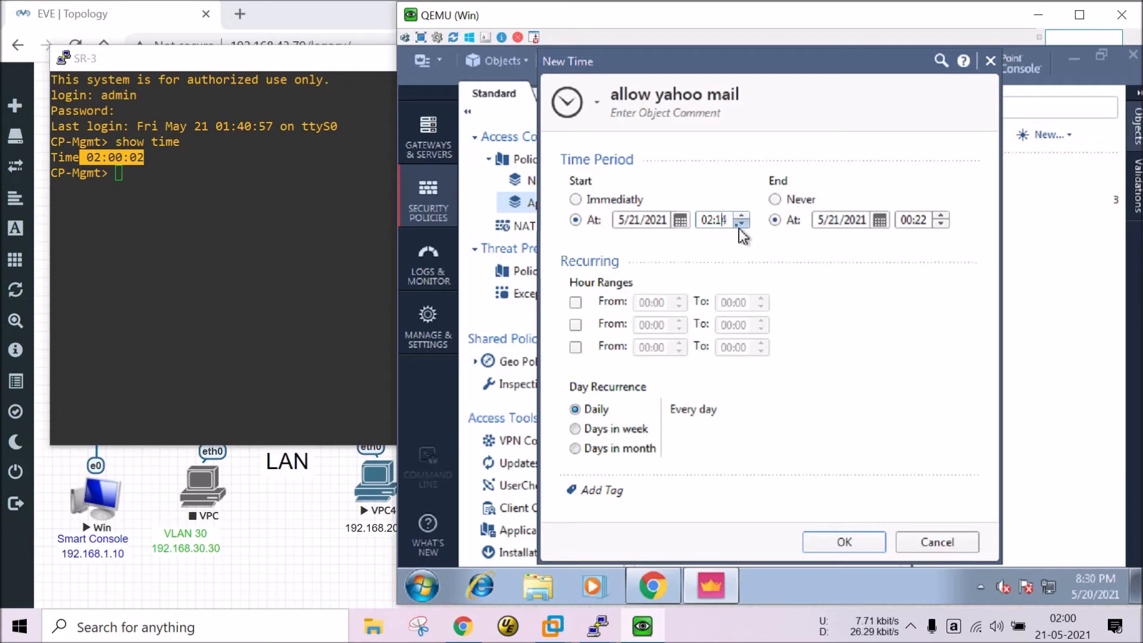
left_click(741, 225)
left_click(740, 226)
left_click(741, 226)
left_click(741, 227)
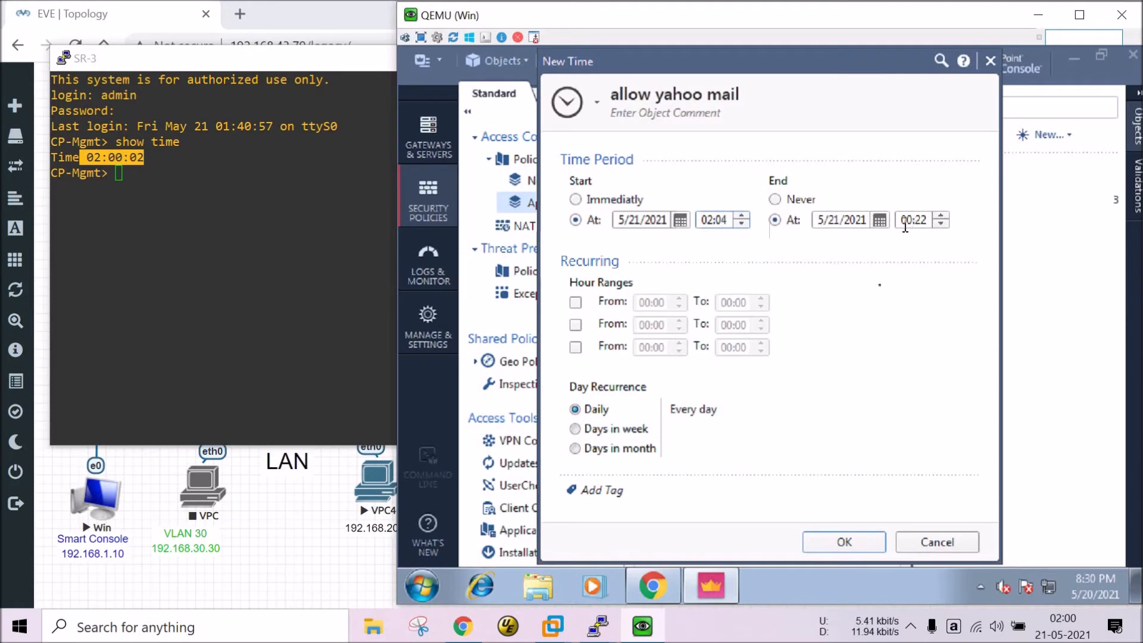
Set the start to 02:05 and the end to 02:10, then try saving the object.
left_click(941, 218)
left_click(742, 224)
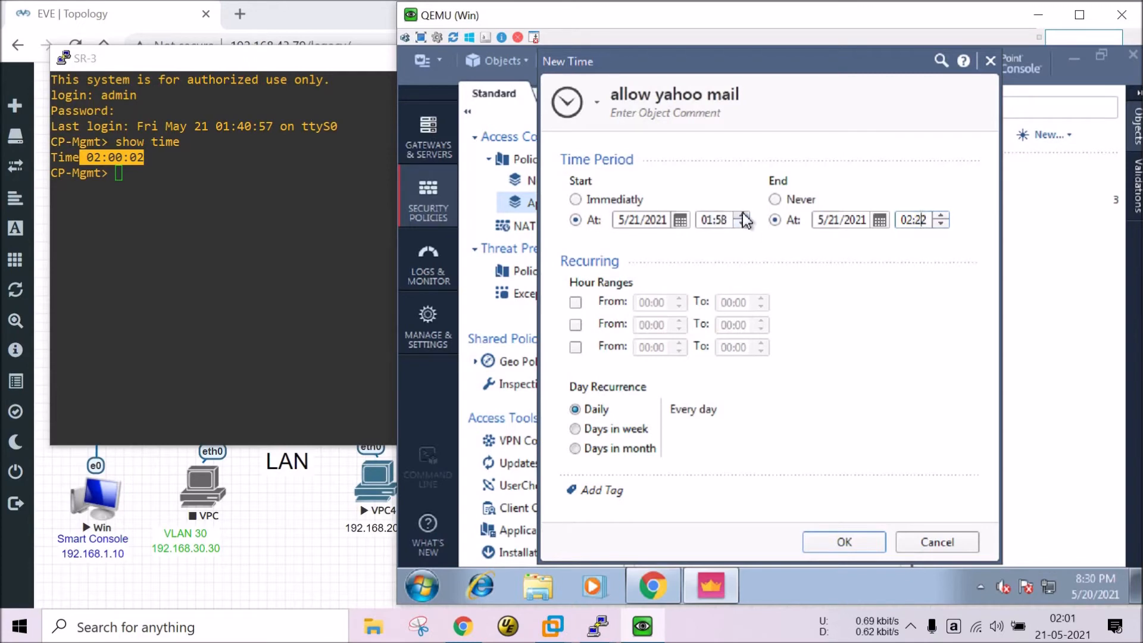
left_click(743, 216)
left_click(743, 216)
left_click(742, 224)
left_click(743, 224)
left_click(940, 225)
left_click(939, 225)
left_click(941, 225)
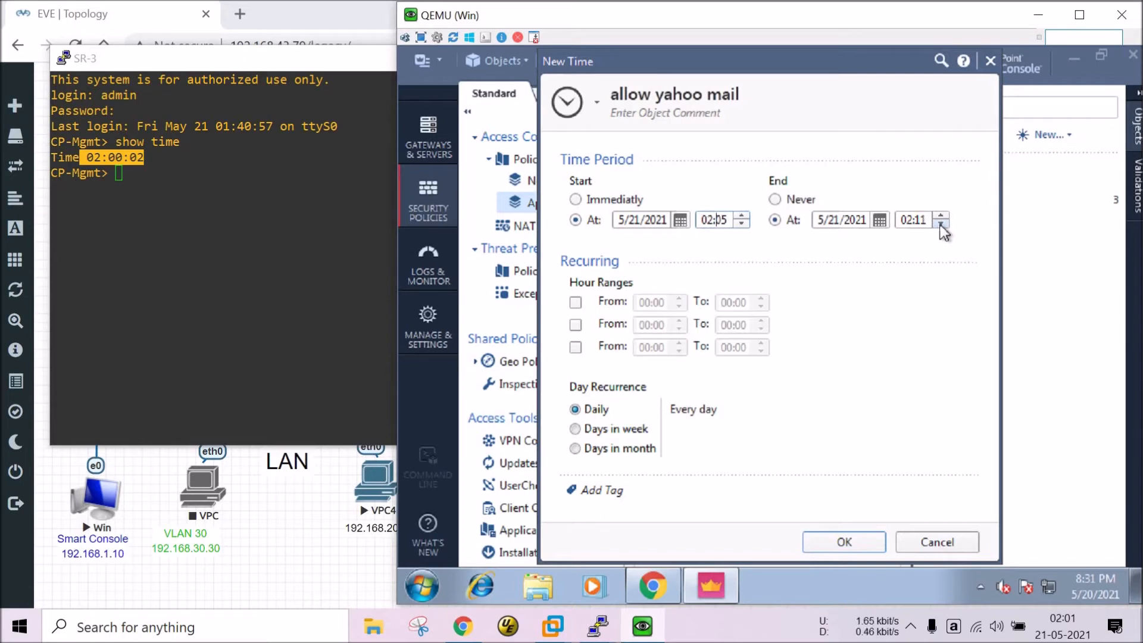
left_click(940, 225)
left_click(940, 215)
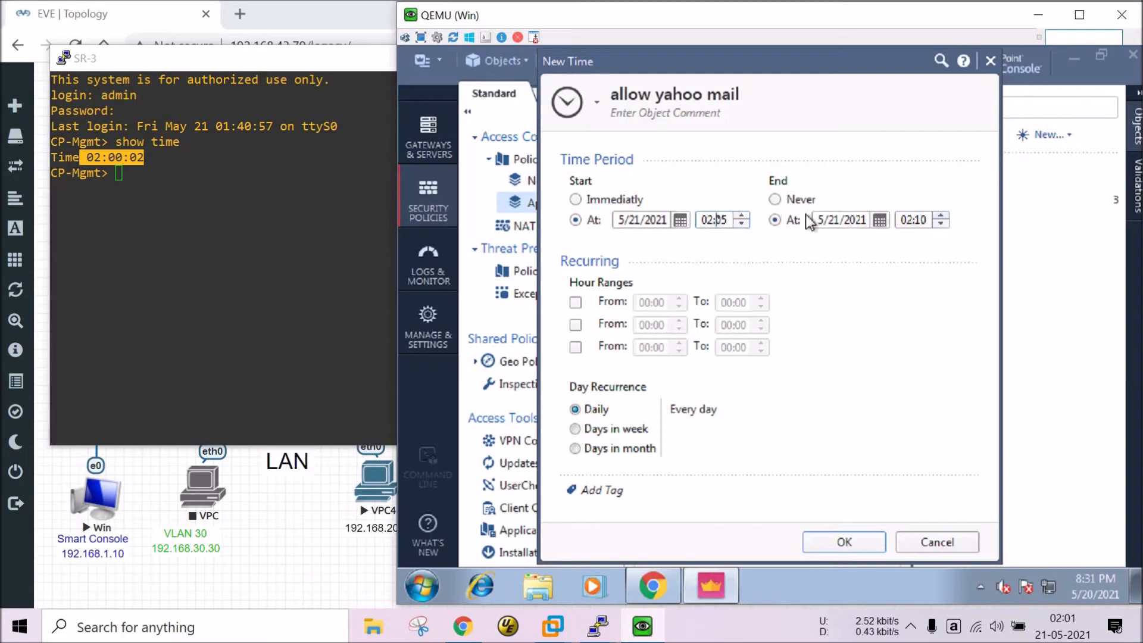
left_click(834, 541)
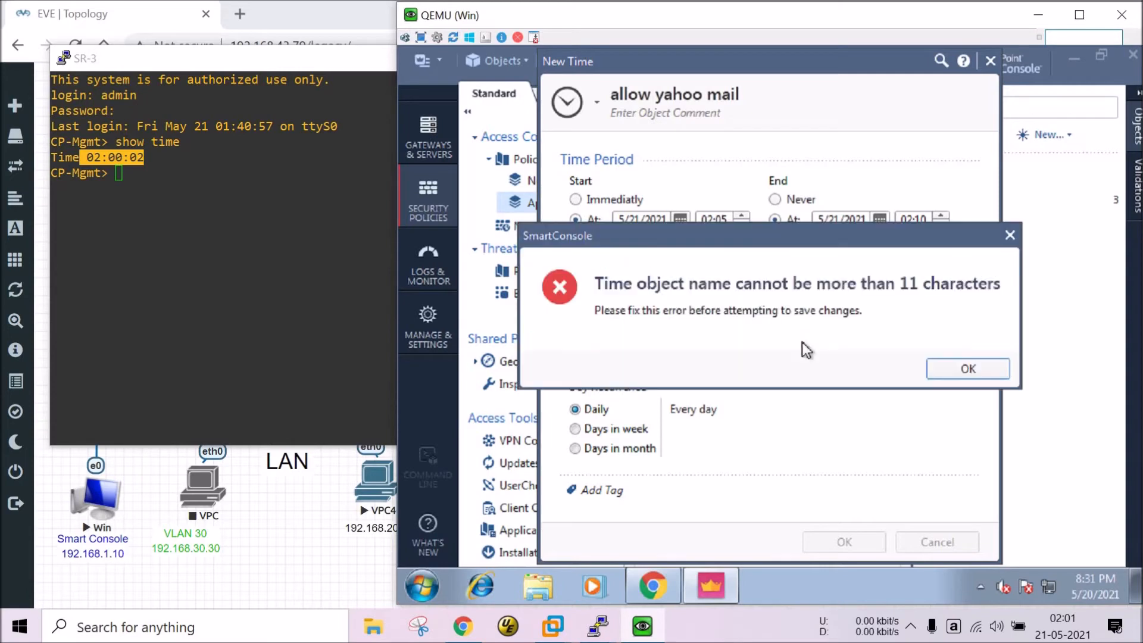
Dismiss the name-length error, abbreviate 'yahoo mail' in the name, and retry saving.
left_click(944, 376)
left_click(613, 94)
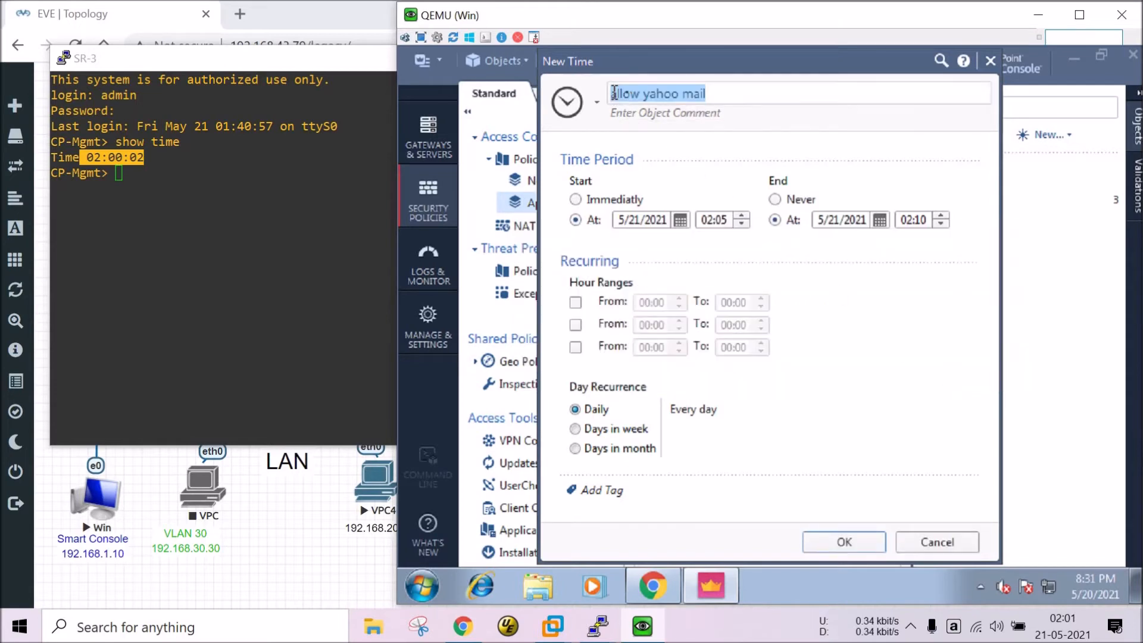
left_click(651, 99)
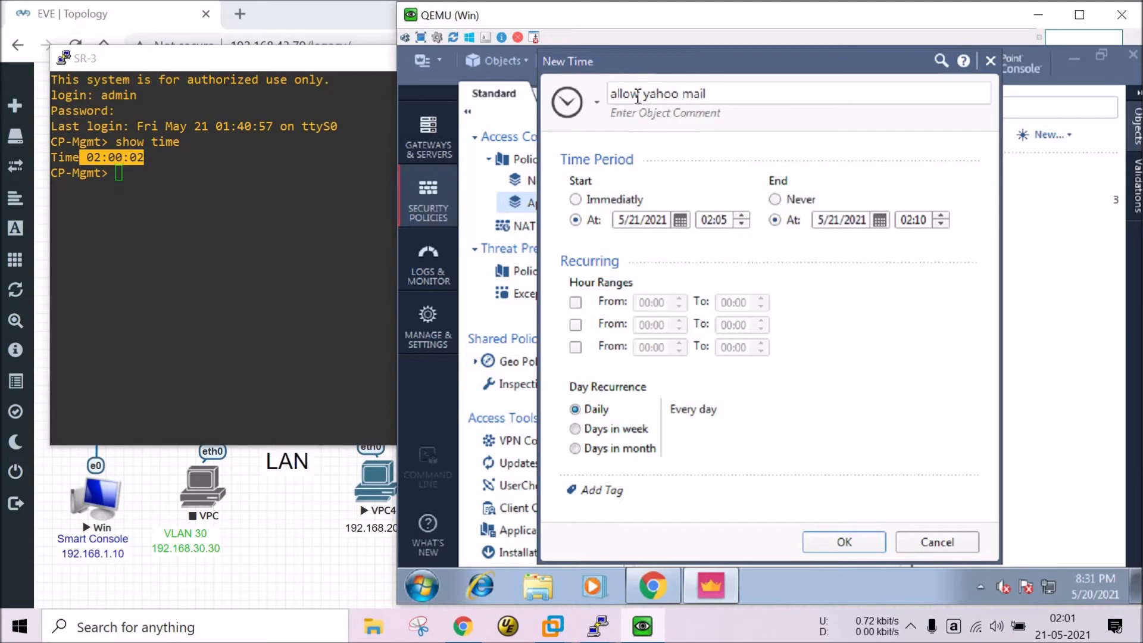
left_click_drag(638, 96, 794, 97)
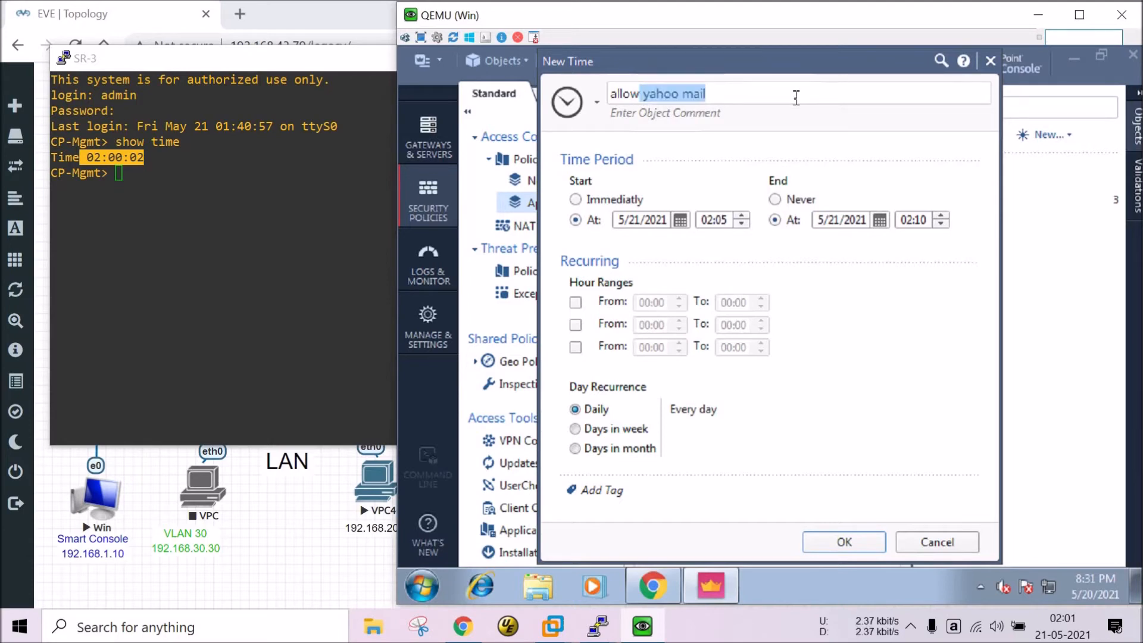
key("BackSpace")
key("BackSpace")
type("_ya")
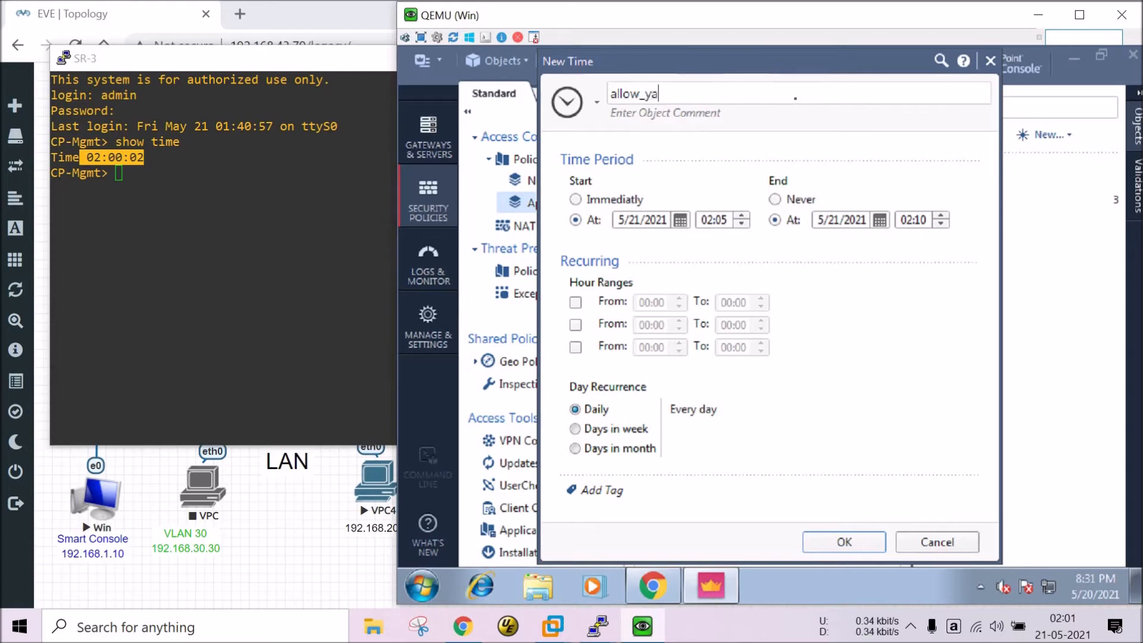
key("BackSpace")
type("_ma")
left_click(833, 540)
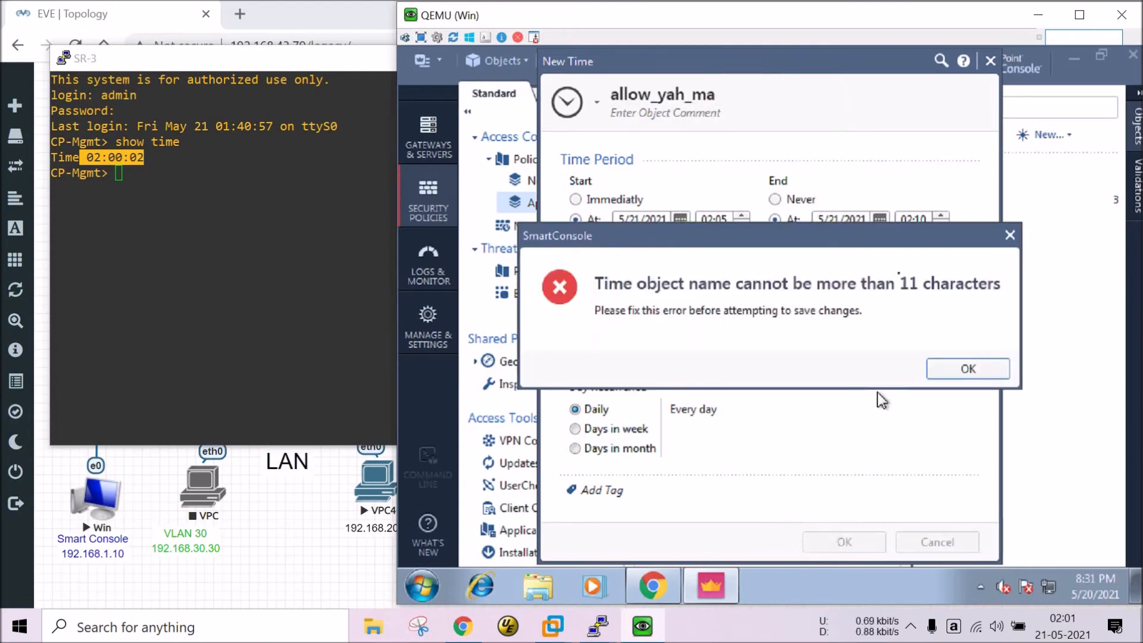
Shorten the name to alw_yah_ma and save the 02:05–02:10 time object.
left_click(967, 370)
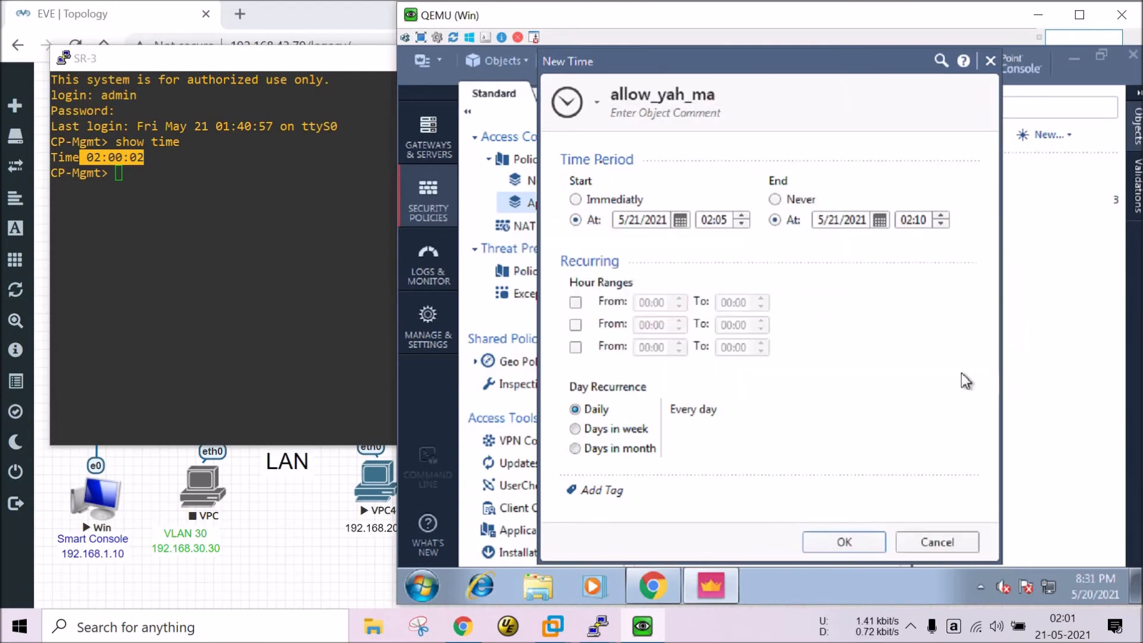
double_click(635, 93)
left_click(632, 90)
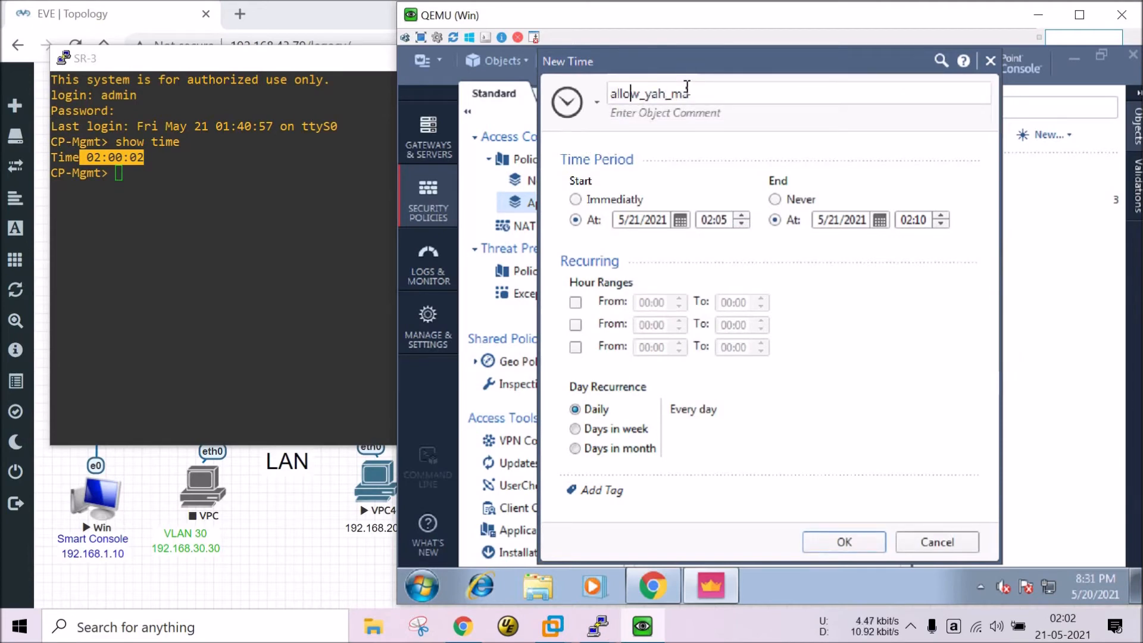
key("BackSpace")
key("BackSpace")
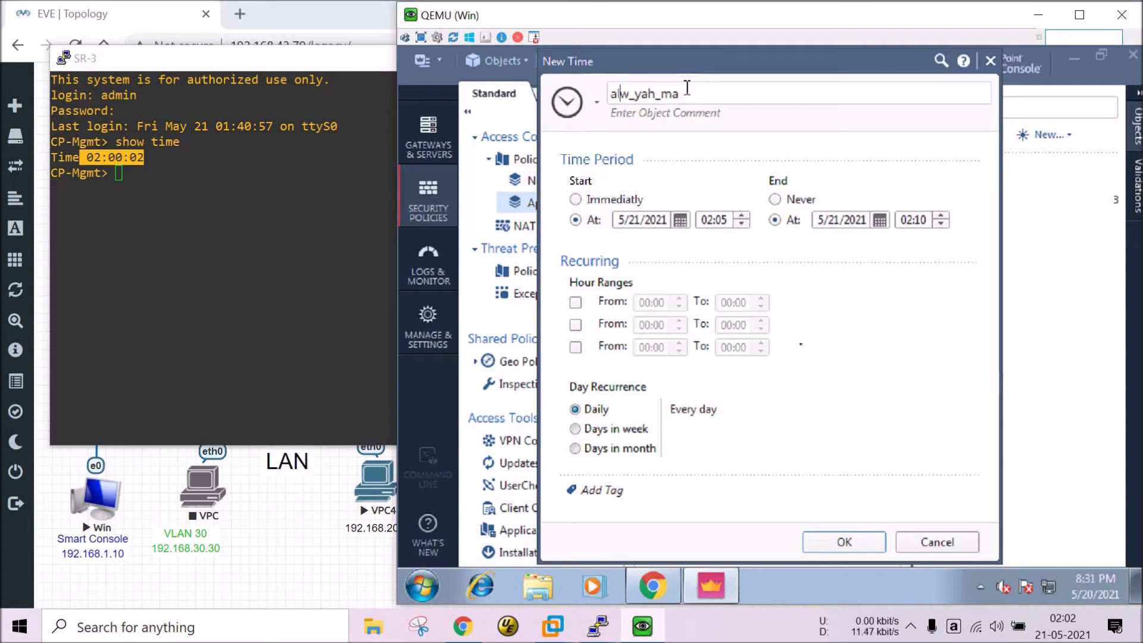
left_click(825, 535)
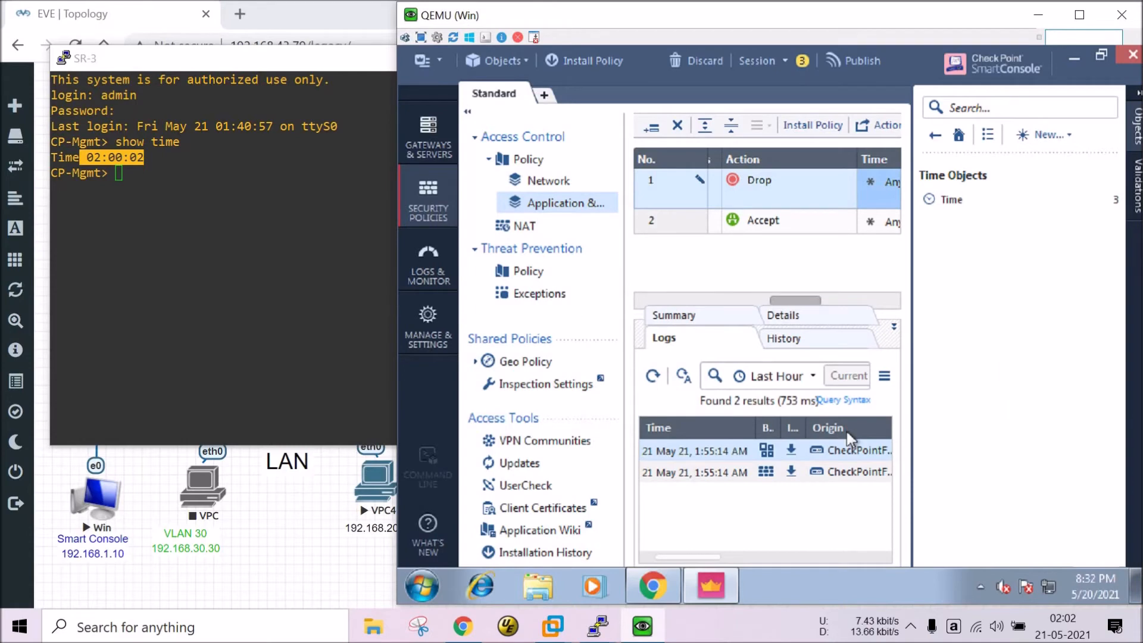
Confirm alw_yah_ma is listed with Every_Day, Off_Work and Weekend, then collapse the Objects pane.
left_click(947, 201)
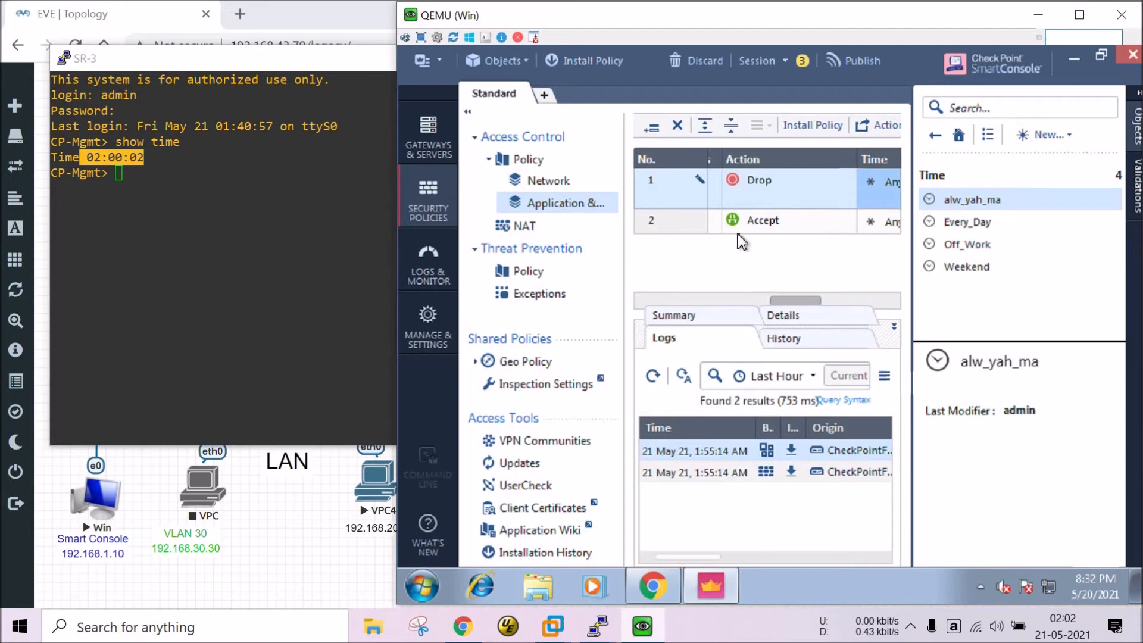
left_click(936, 138)
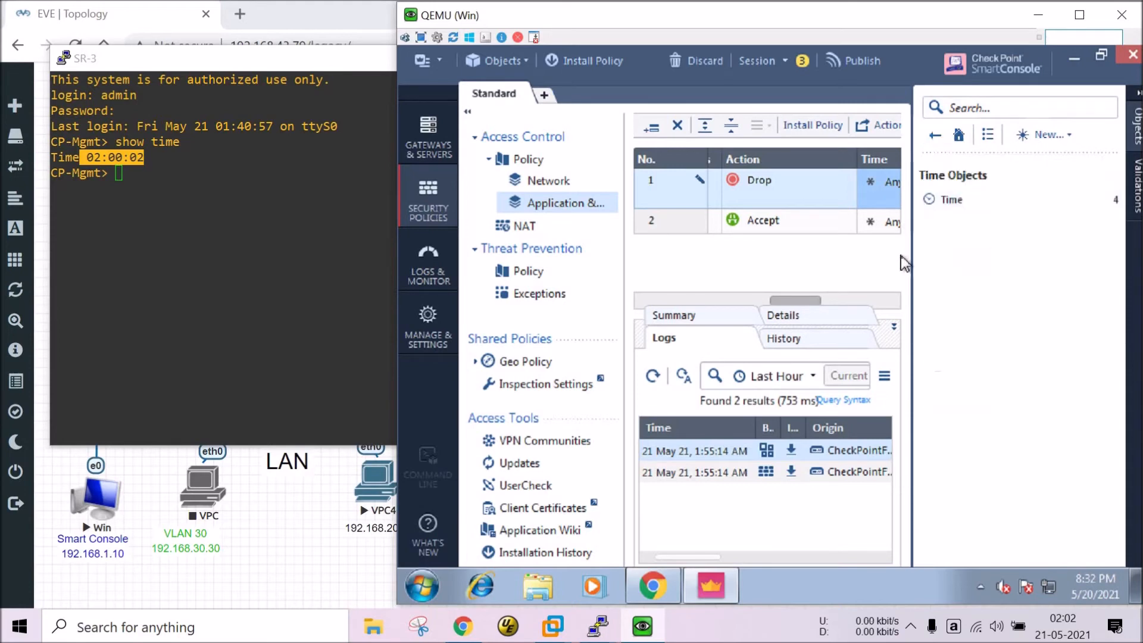
left_click(1136, 126)
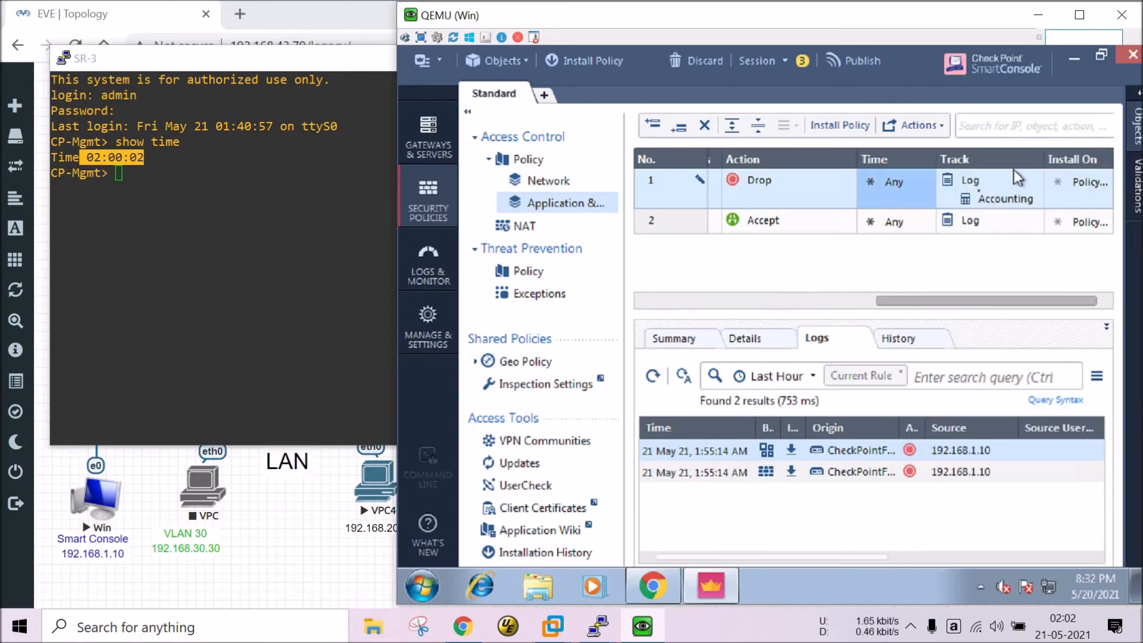
Replace Any with the alw_yah_ma time object in rule 1's Time cell.
right_click(906, 181)
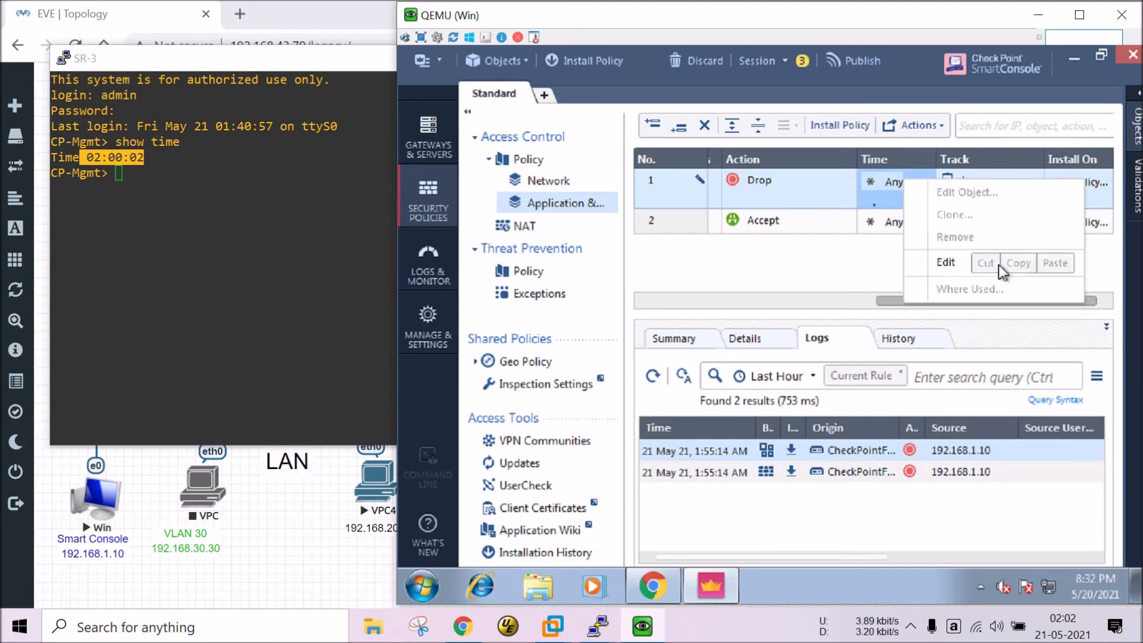
left_click(884, 198)
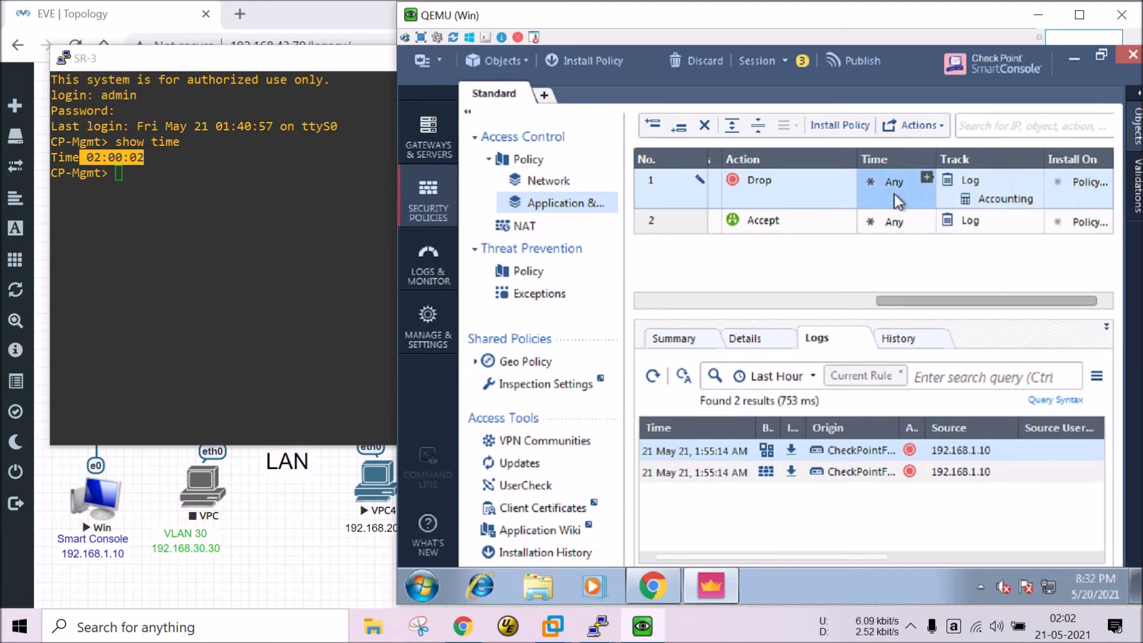
left_click(930, 178)
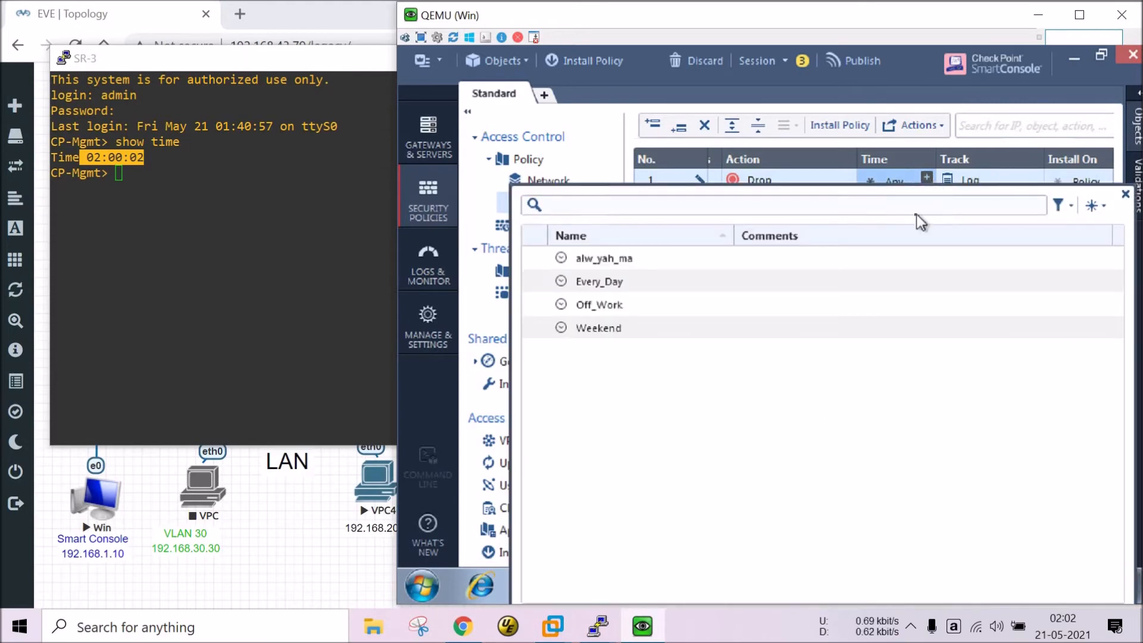
double_click(606, 259)
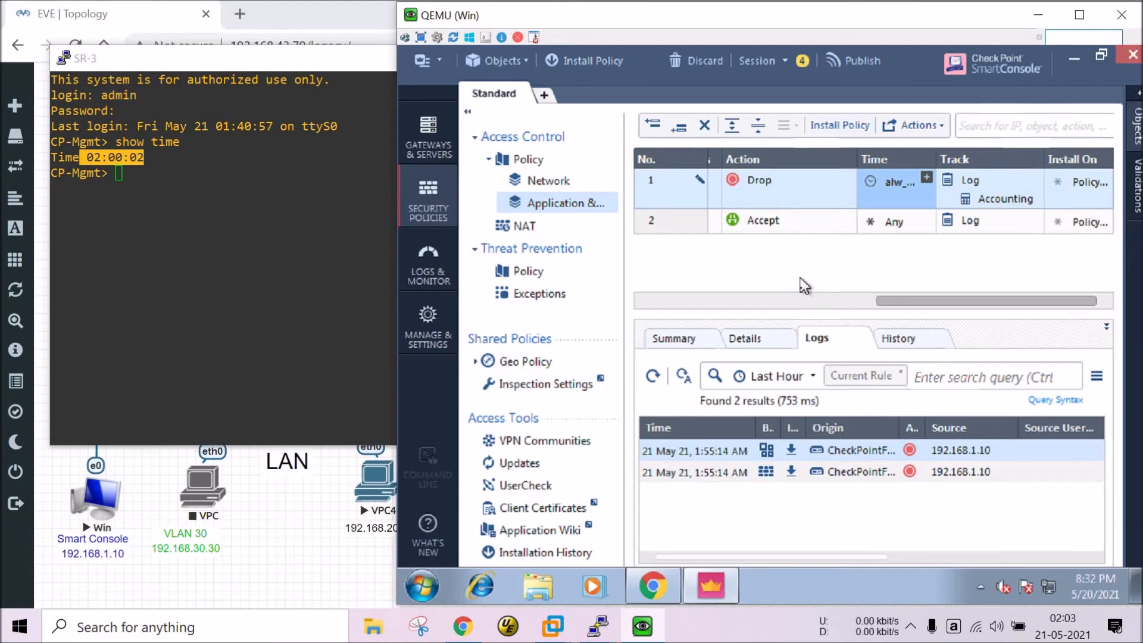
left_click(771, 298)
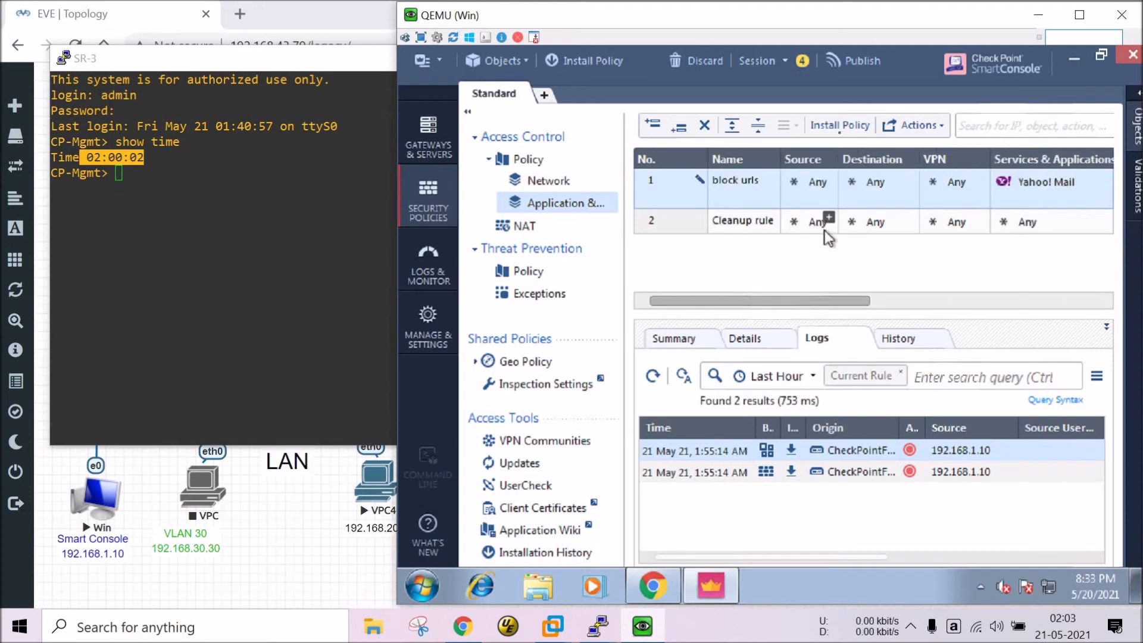
Publish & Install the four changes, installing the Standard policy on CheckPointFWGW-1.
left_click(600, 60)
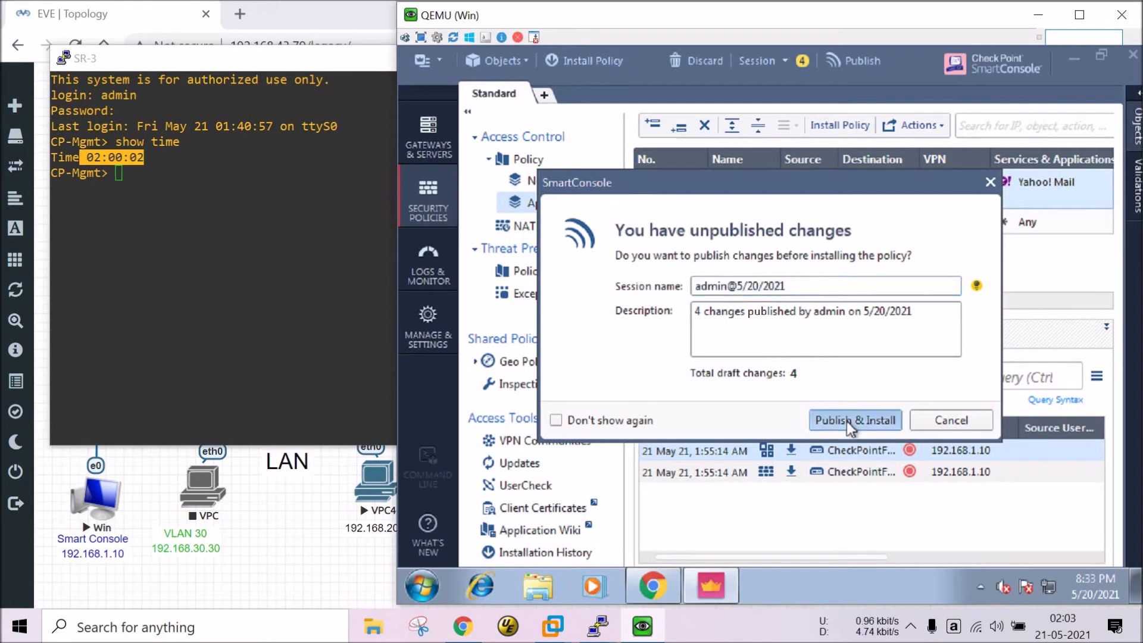
left_click(847, 420)
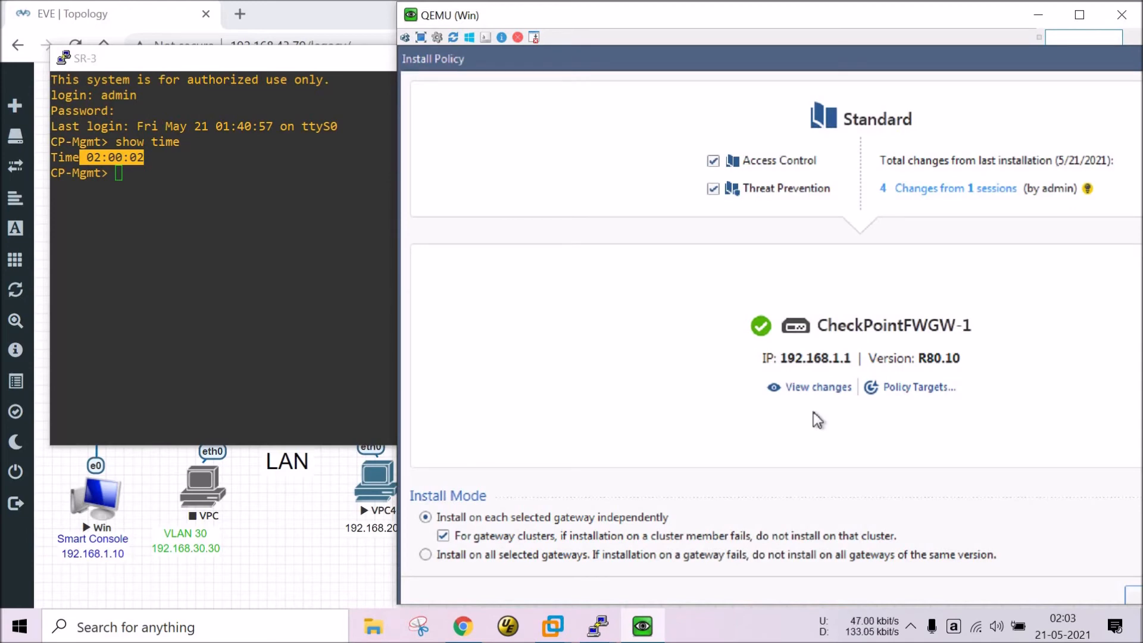
left_click(1135, 598)
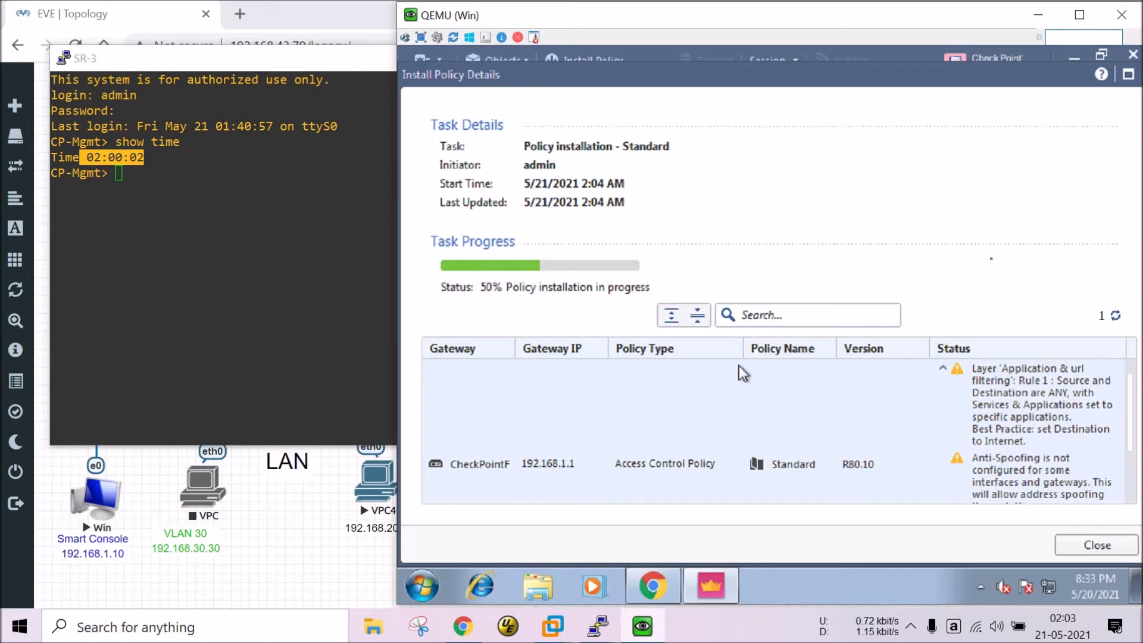
left_click_drag(987, 69, 980, 120)
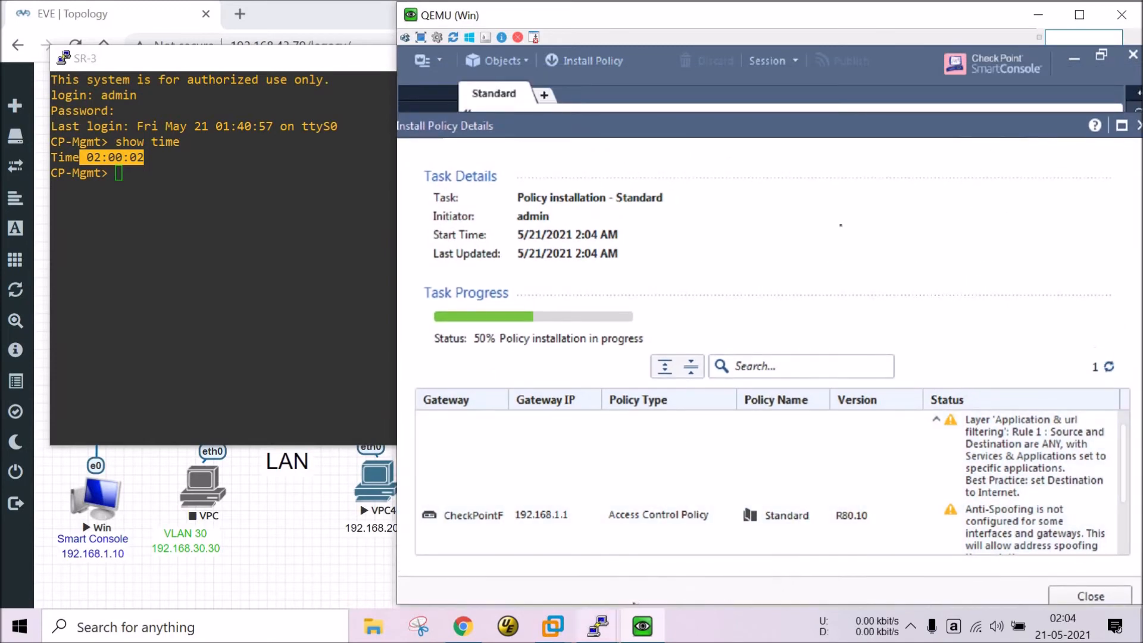
left_click_drag(898, 133, 896, 68)
In the VM's Chrome, reload mail.yahoo.com, which still times out.
left_click(655, 589)
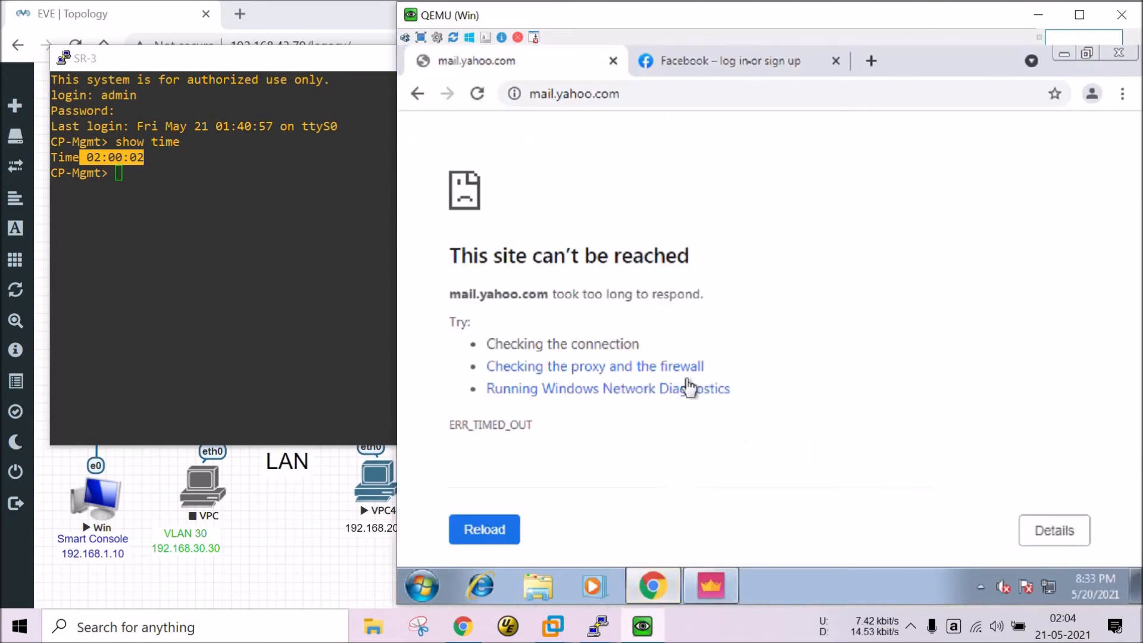
left_click(751, 66)
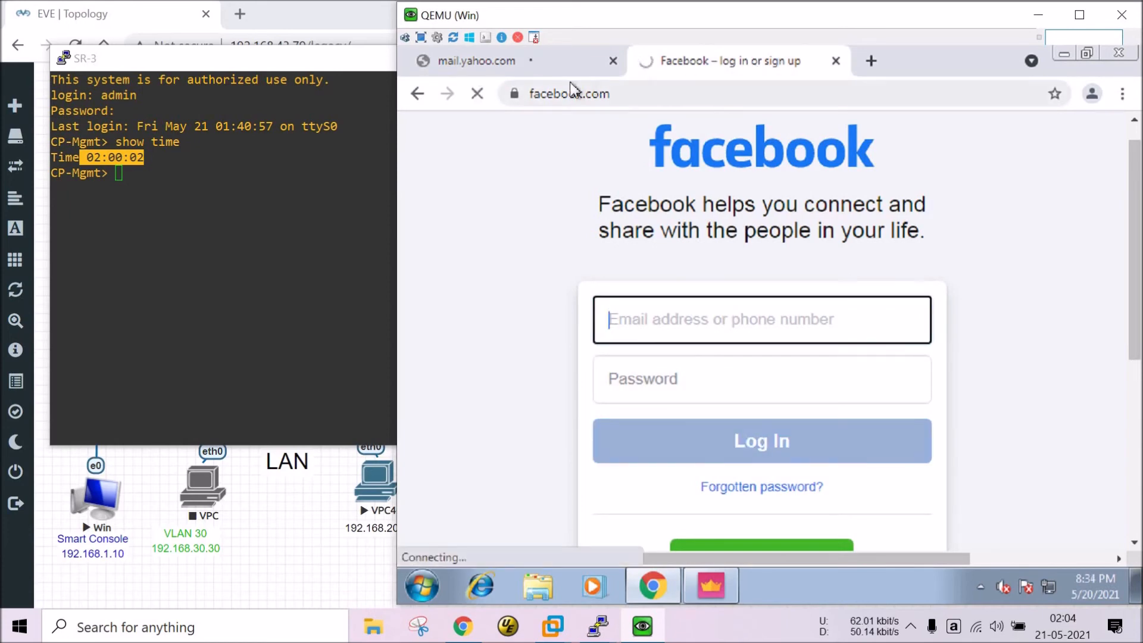
left_click(534, 68)
left_click(600, 100)
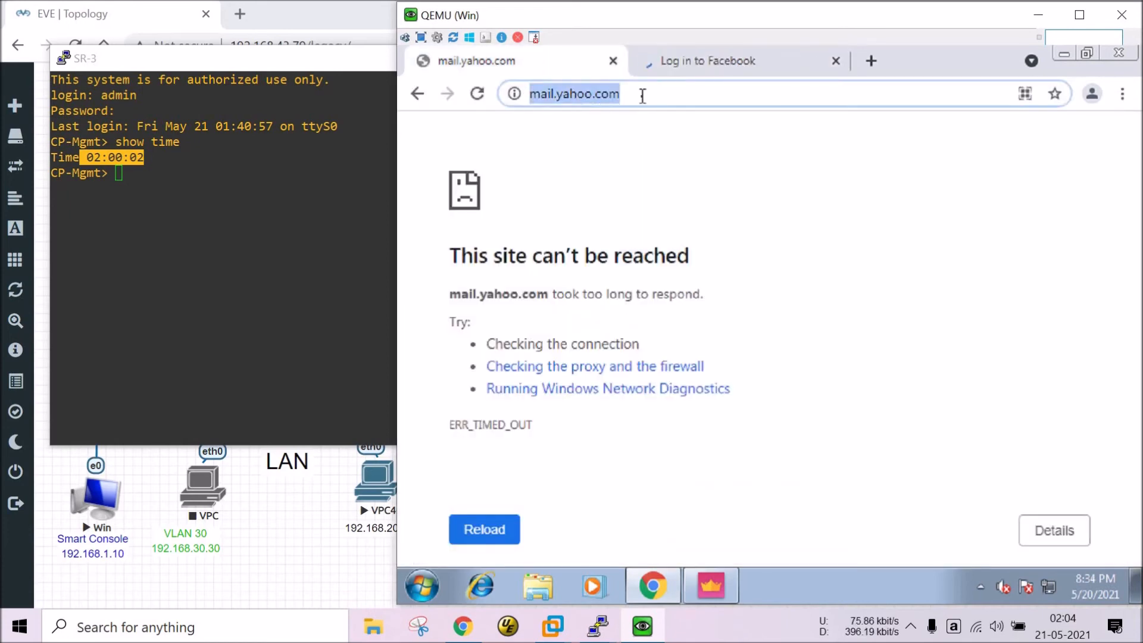
key("Return")
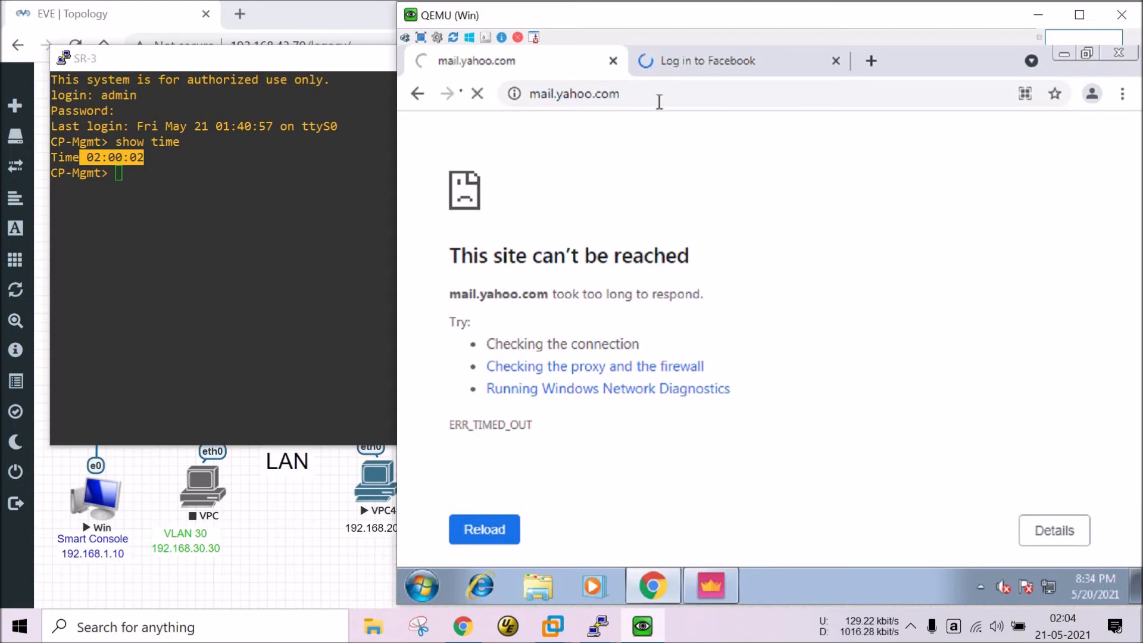
Load checkpoint.com in a new tab.
left_click(874, 63)
type("checkpoint.com")
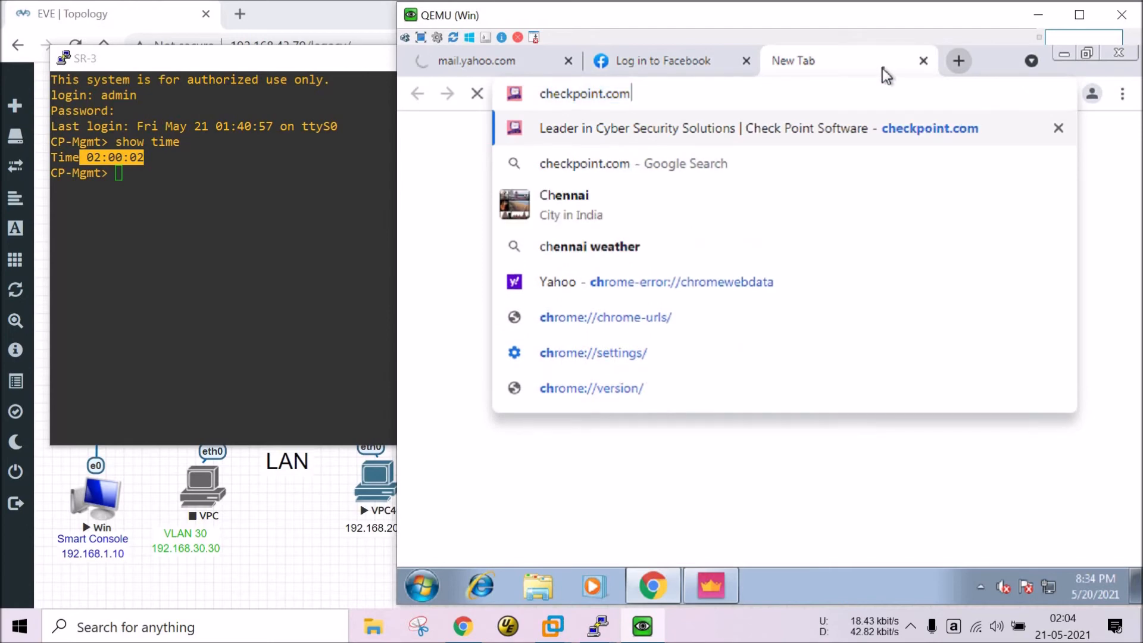
key("Return")
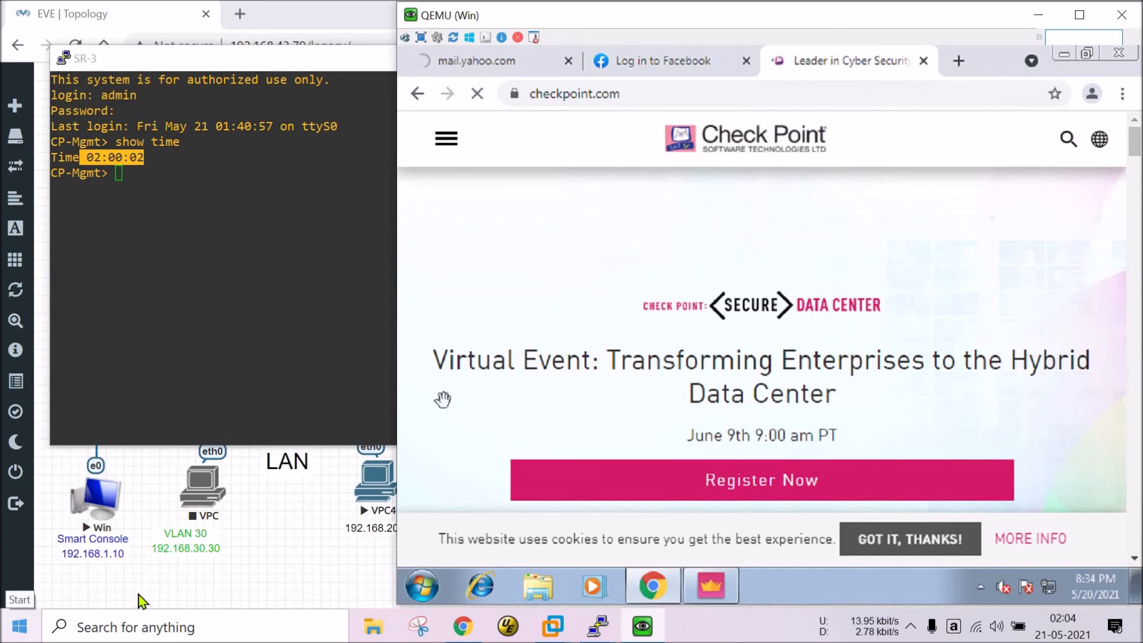
Return to SmartConsole's Install Policy Details to see installation succeed on CheckPointFWGW-1.
left_click(711, 585)
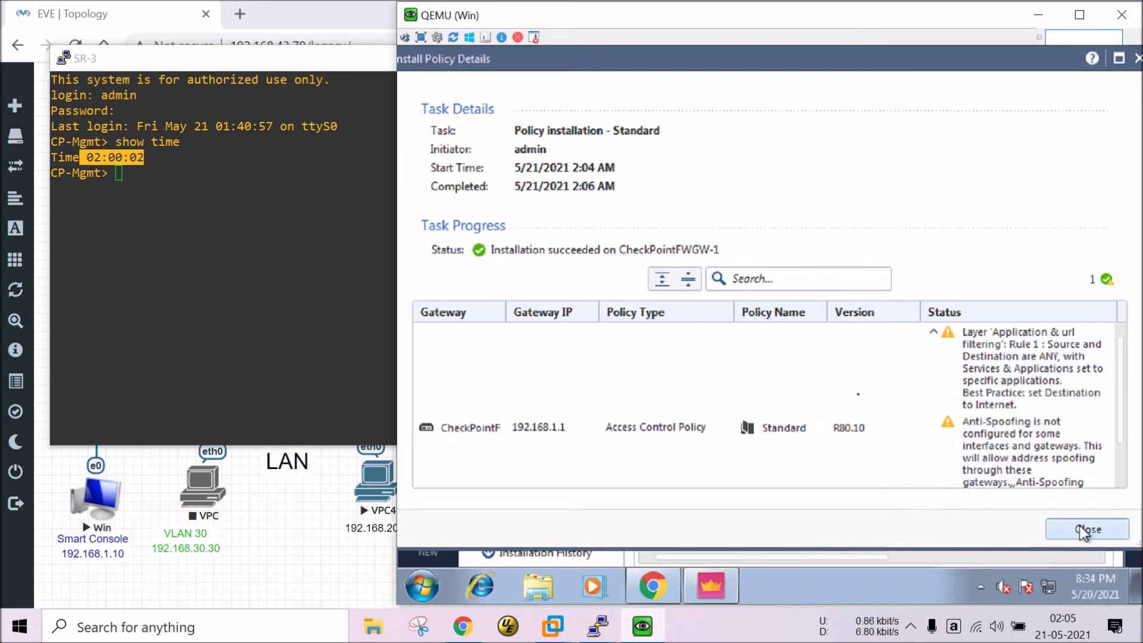
Close the install details, verify alw_yah_ma covers 02:05–02:10 on 5/21/2021, then return to Chrome.
left_click(1074, 530)
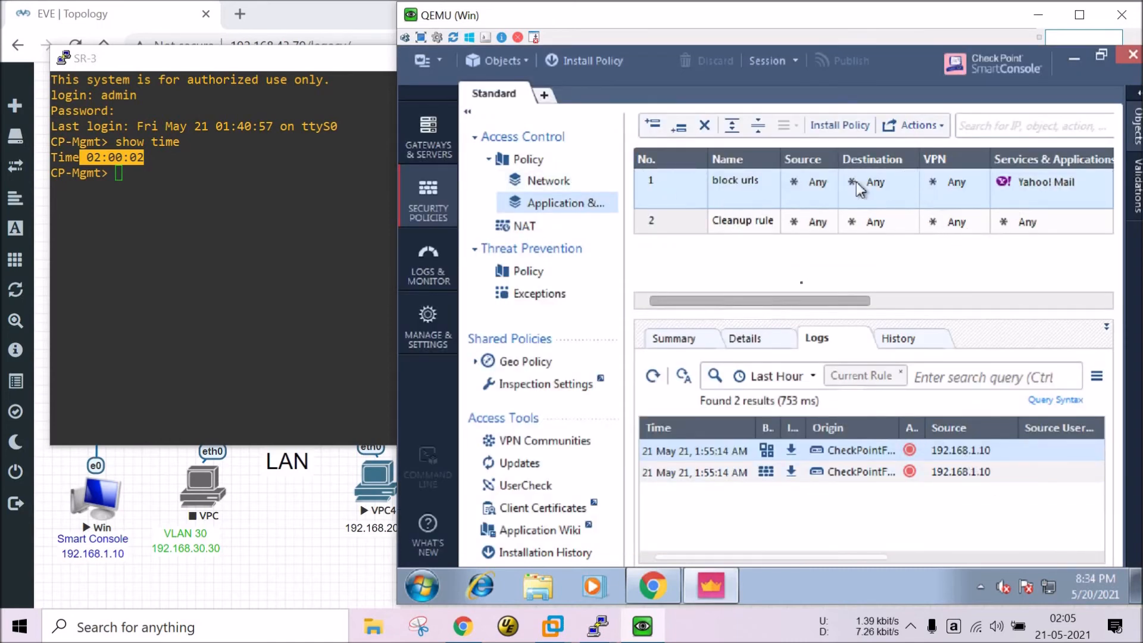
left_click_drag(801, 302, 1006, 292)
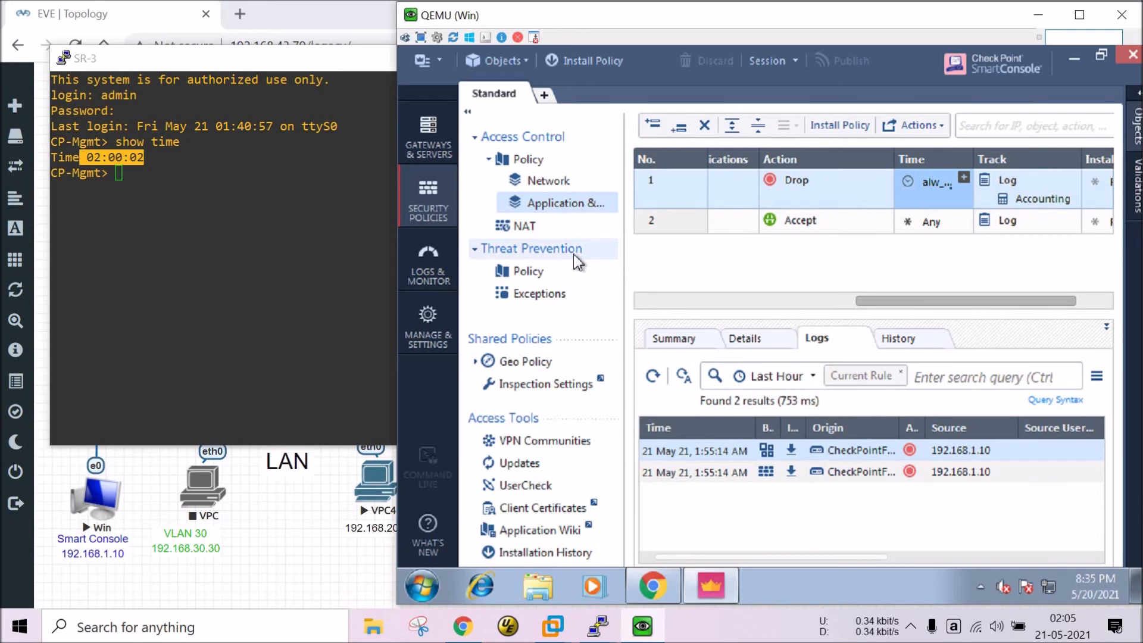
left_click(964, 176)
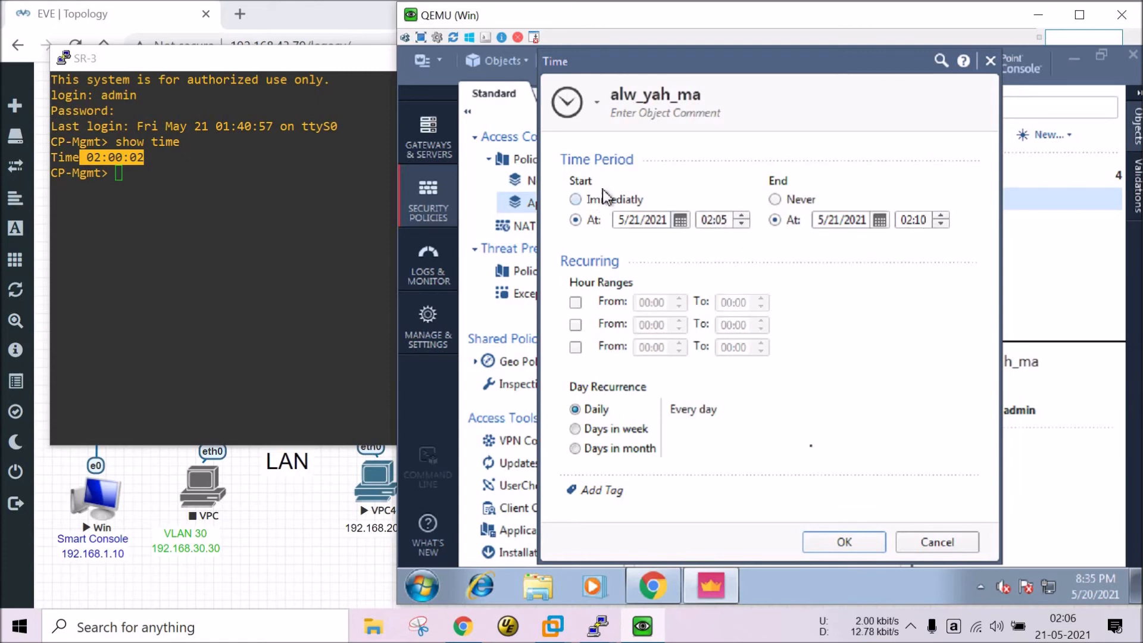
left_click(836, 540)
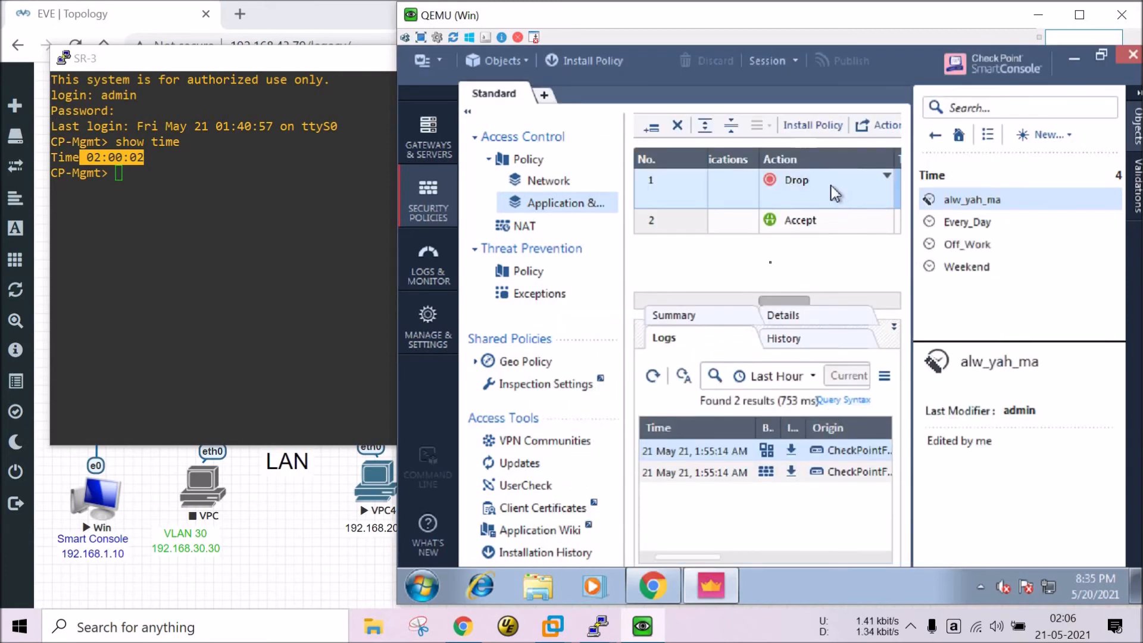
left_click_drag(770, 302, 689, 298)
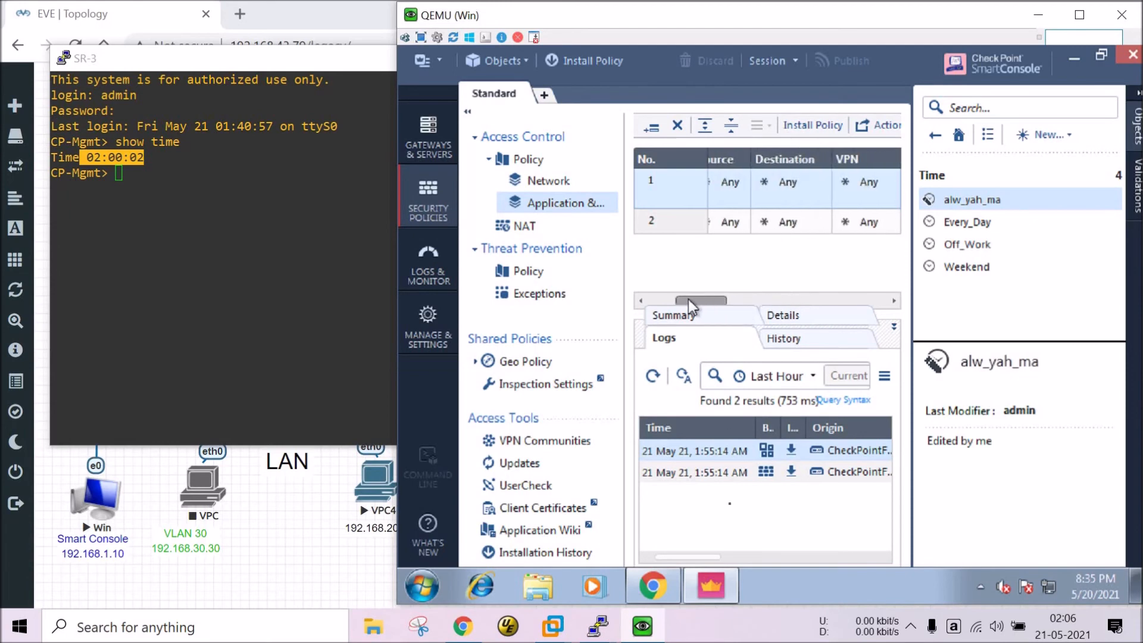
left_click(655, 587)
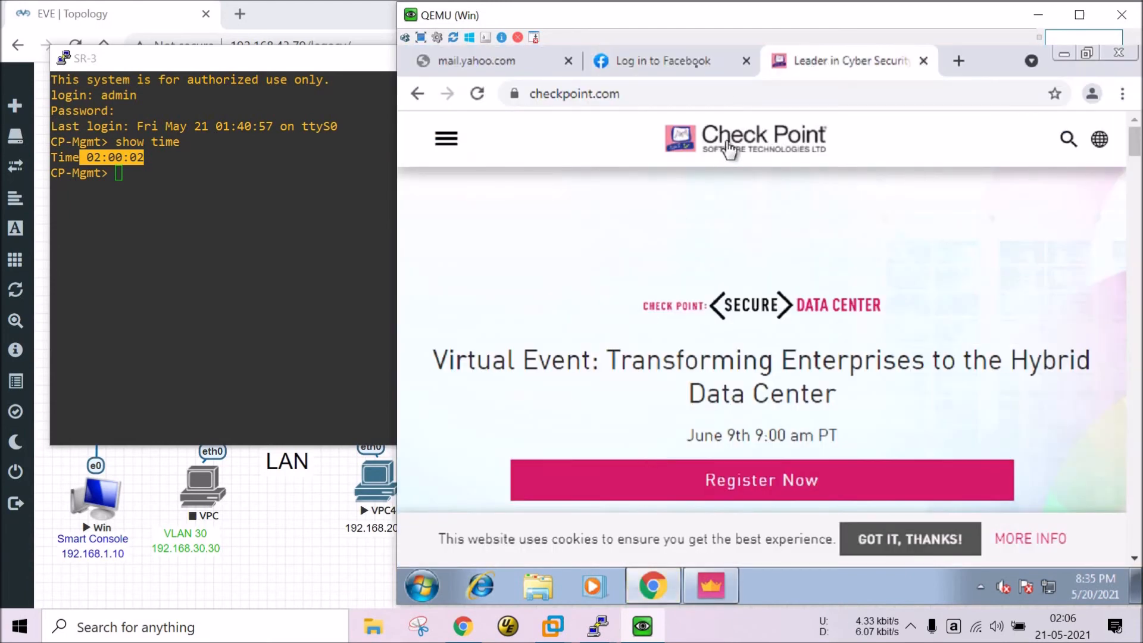
Reload mail.yahoo.com, still ERR_TIMED_OUT, and bring the SR-3 PuTTY window forward.
left_click(507, 60)
left_click(549, 95)
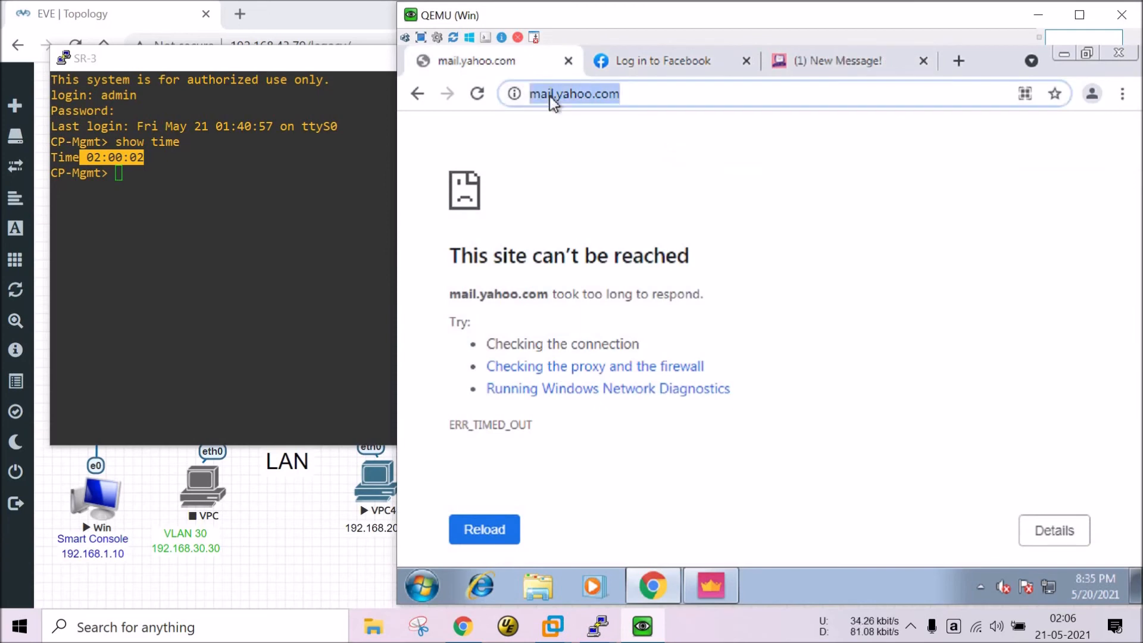
key("Return")
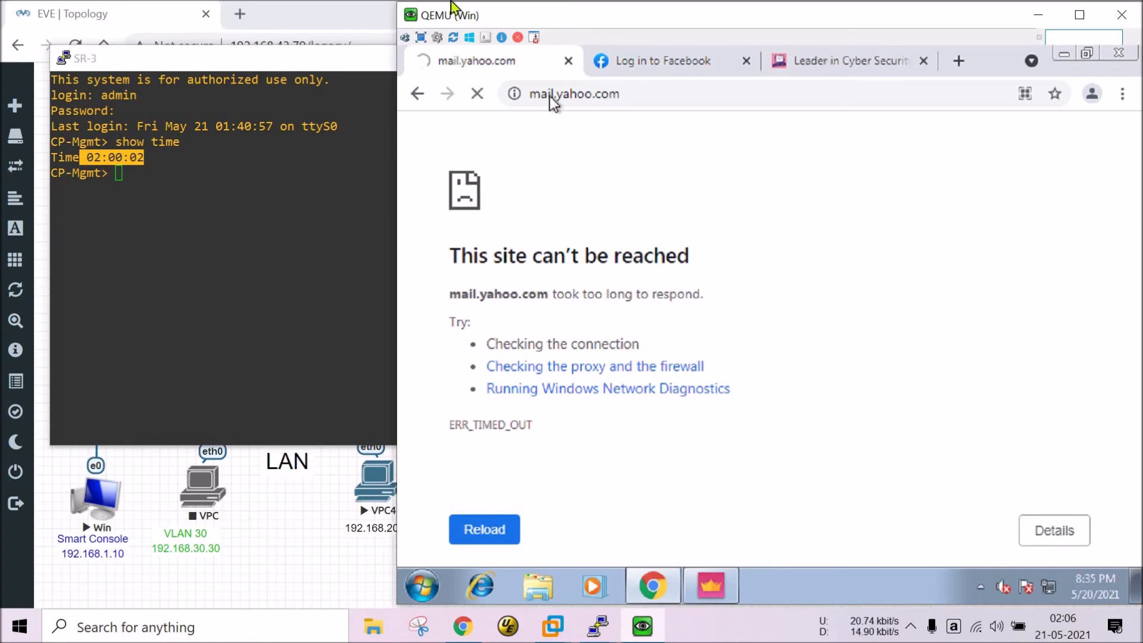
left_click(139, 360)
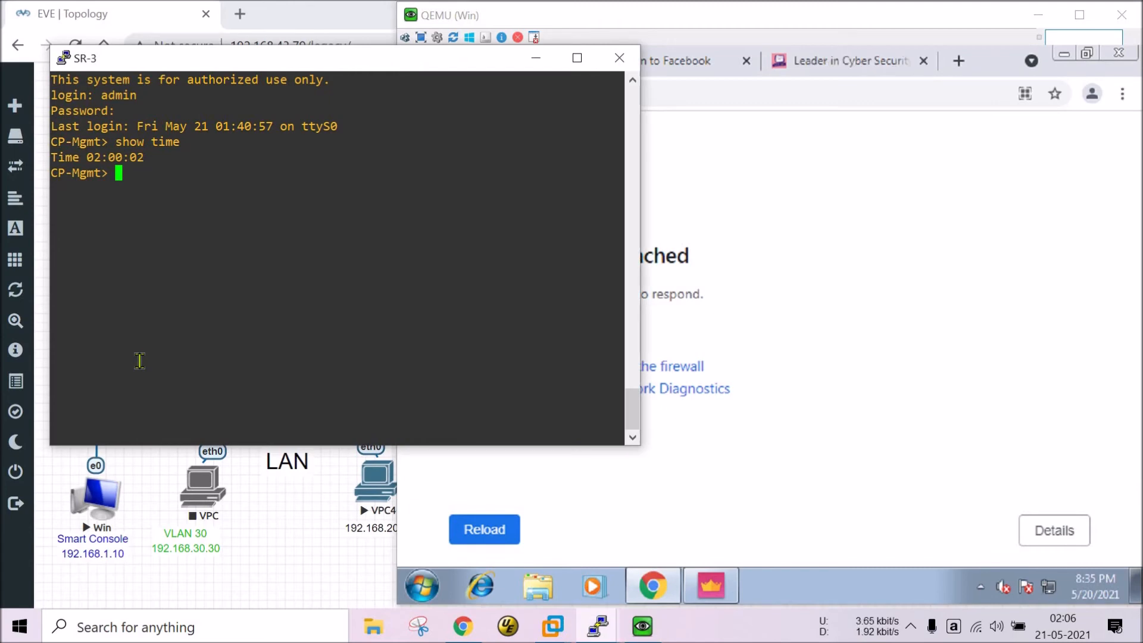
Rerun show time on the gateway several times until the clock reads 02:08:00.
key("Up")
key("Return")
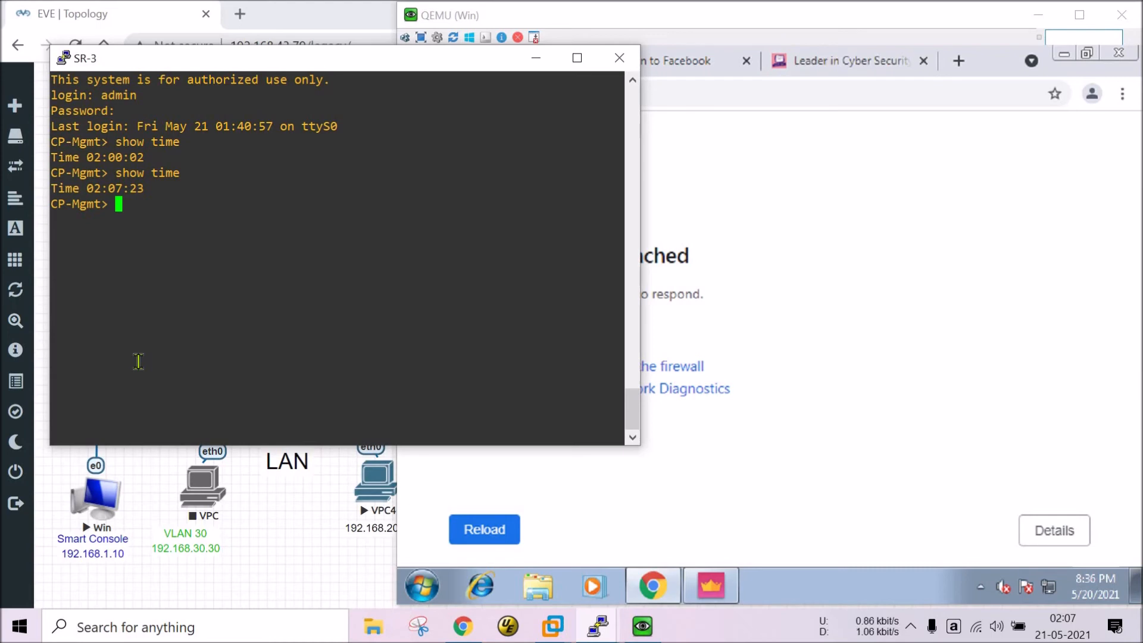
key("Up")
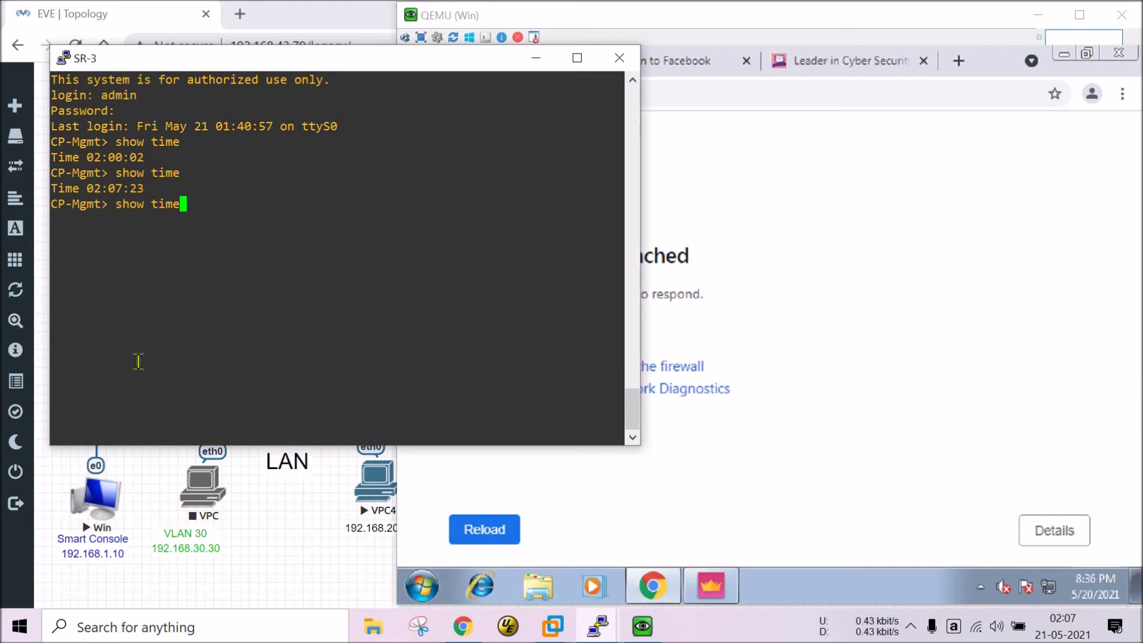
key("Return")
key("Up")
key("Return")
key("Up")
key("Return")
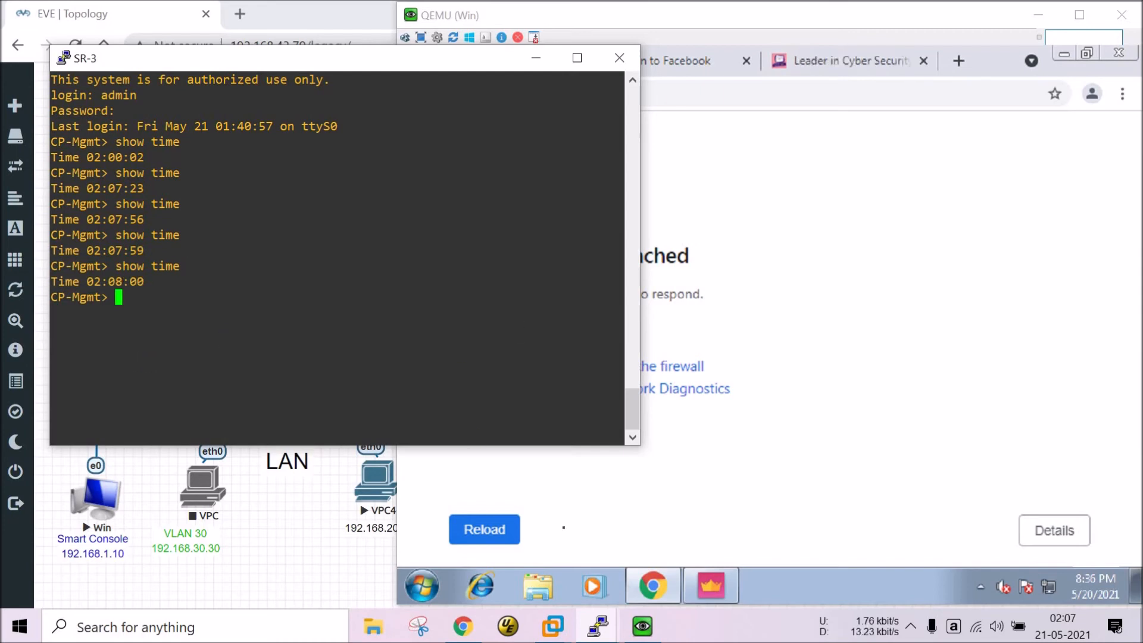
Narrow the SR-3 terminal so Chrome is visible beside it.
left_click(649, 598)
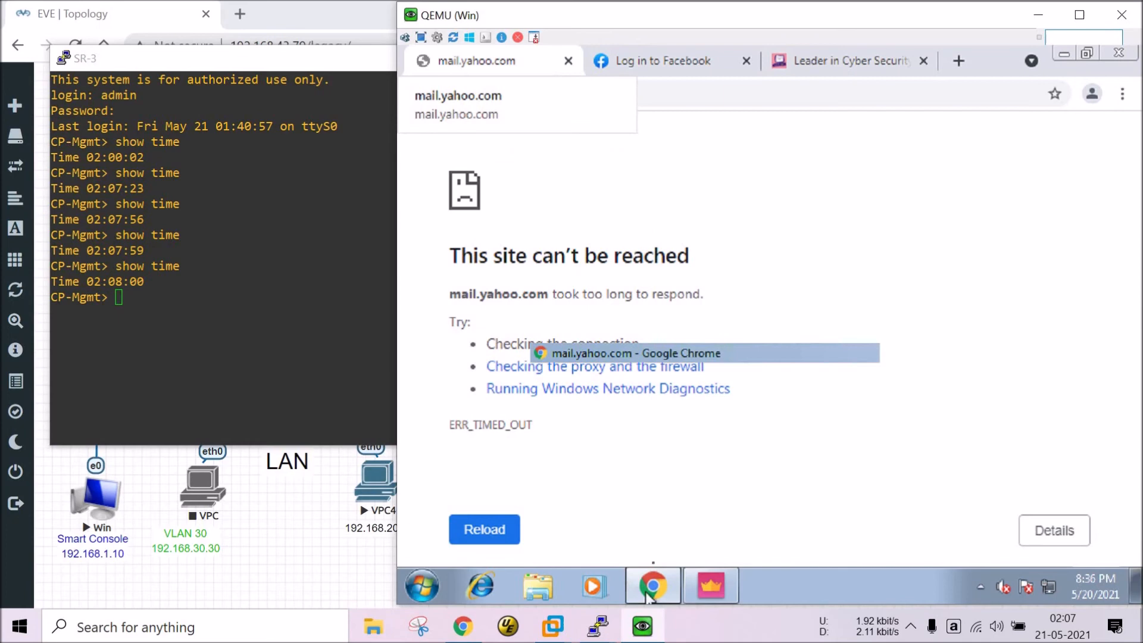
left_click(649, 596)
left_click(653, 590)
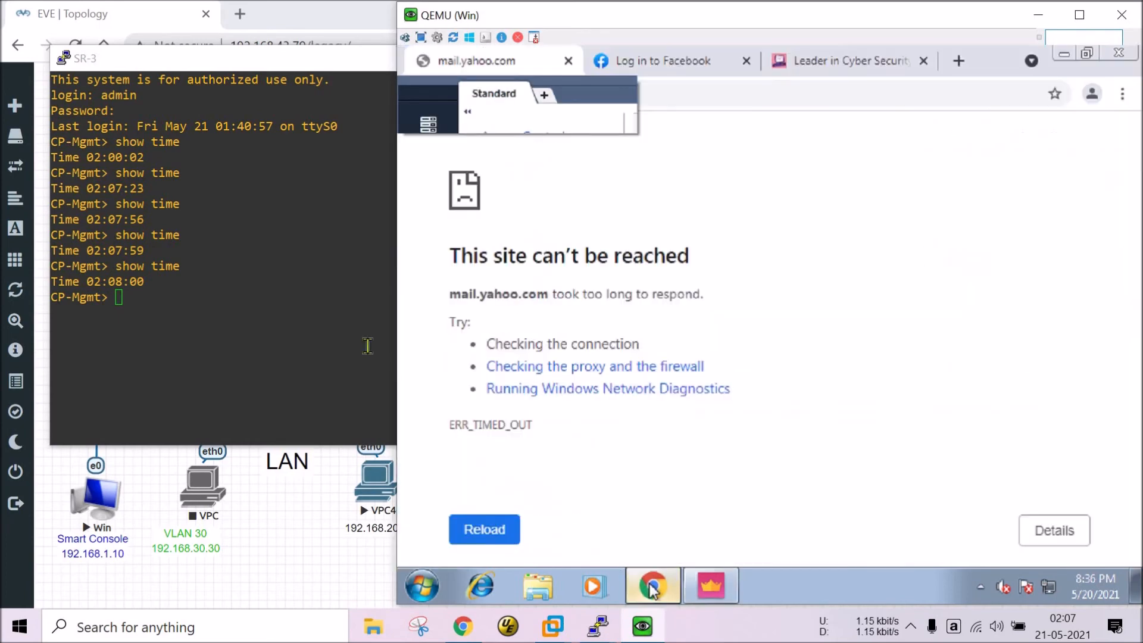
left_click(294, 296)
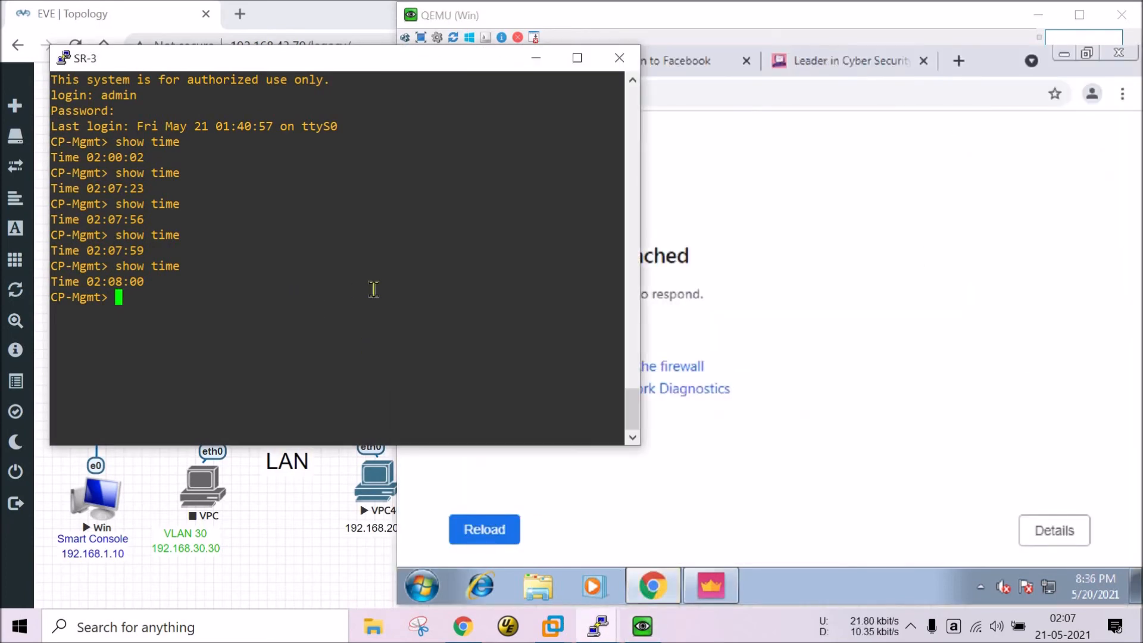
left_click_drag(640, 172, 367, 195)
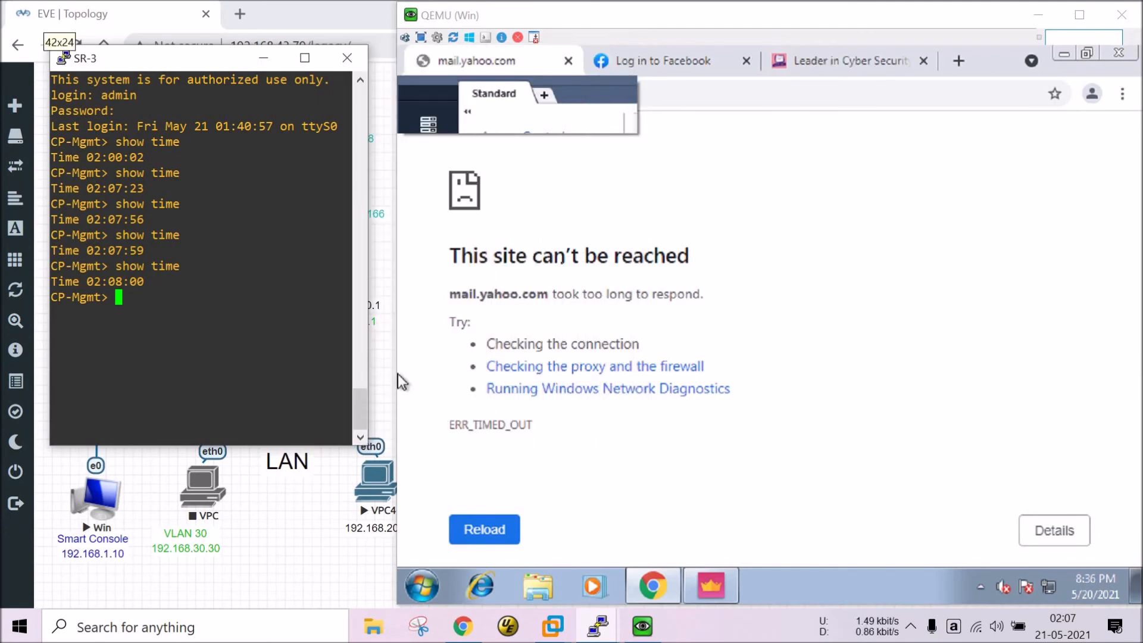
left_click(751, 309)
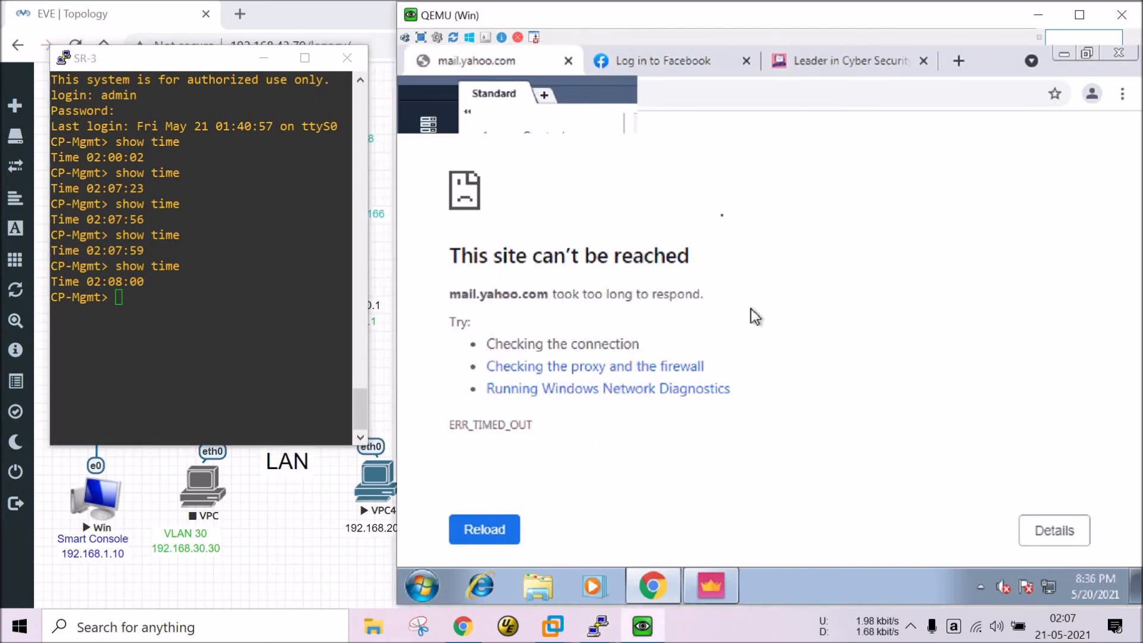
Check the Facebook and checkpoint.com tabs load, then return to the unreachable mail.yahoo.com tab.
left_click(657, 64)
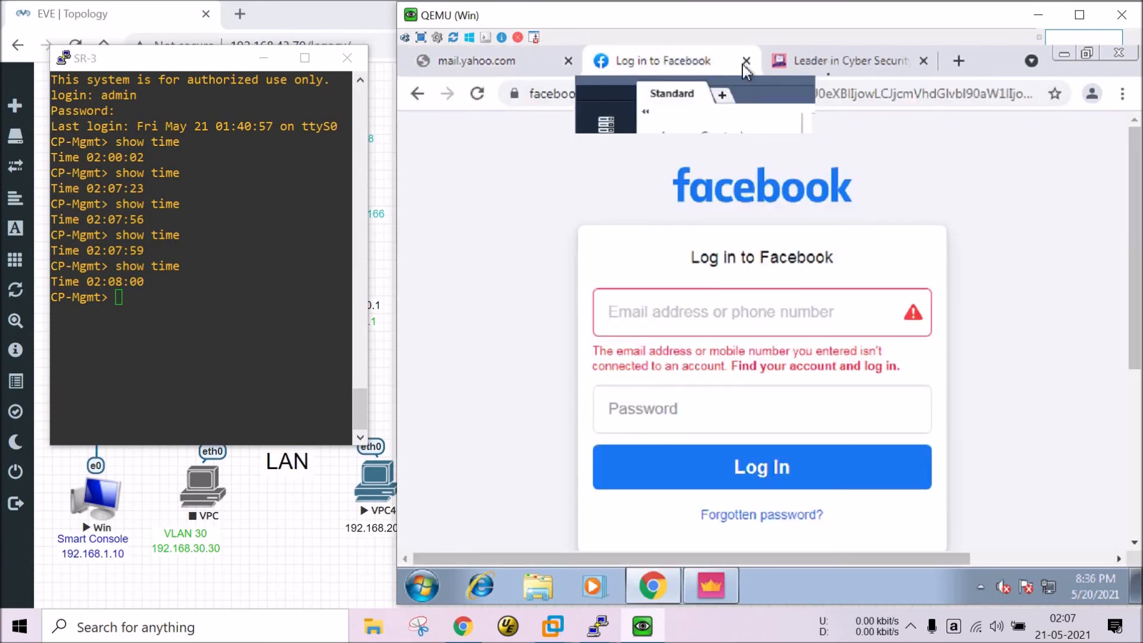
left_click(827, 73)
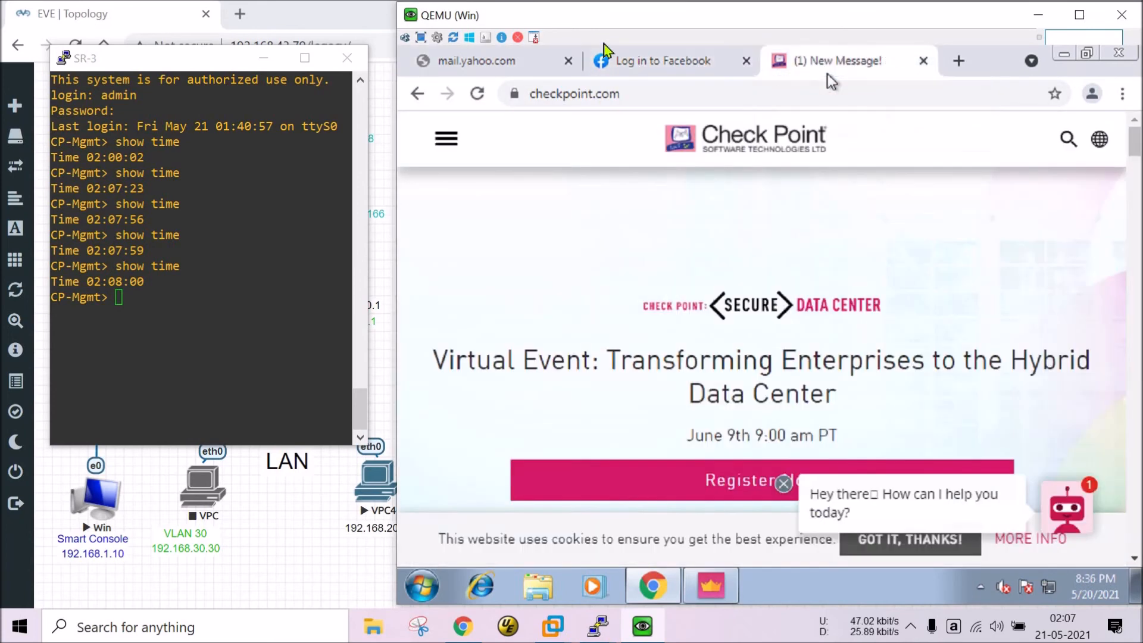
left_click(494, 53)
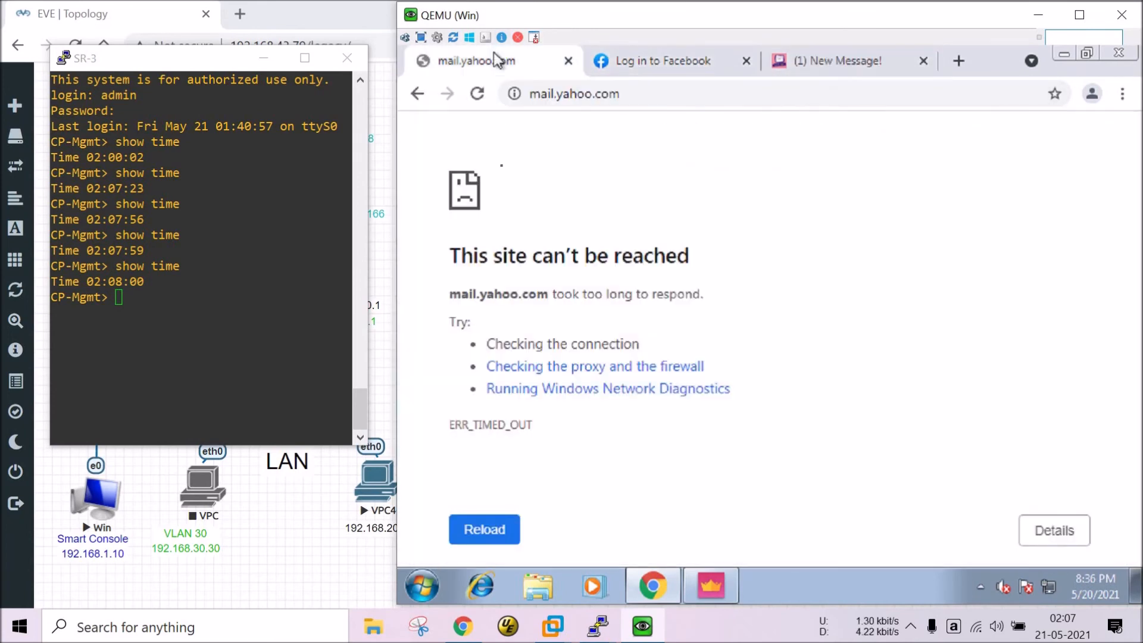
left_click(261, 306)
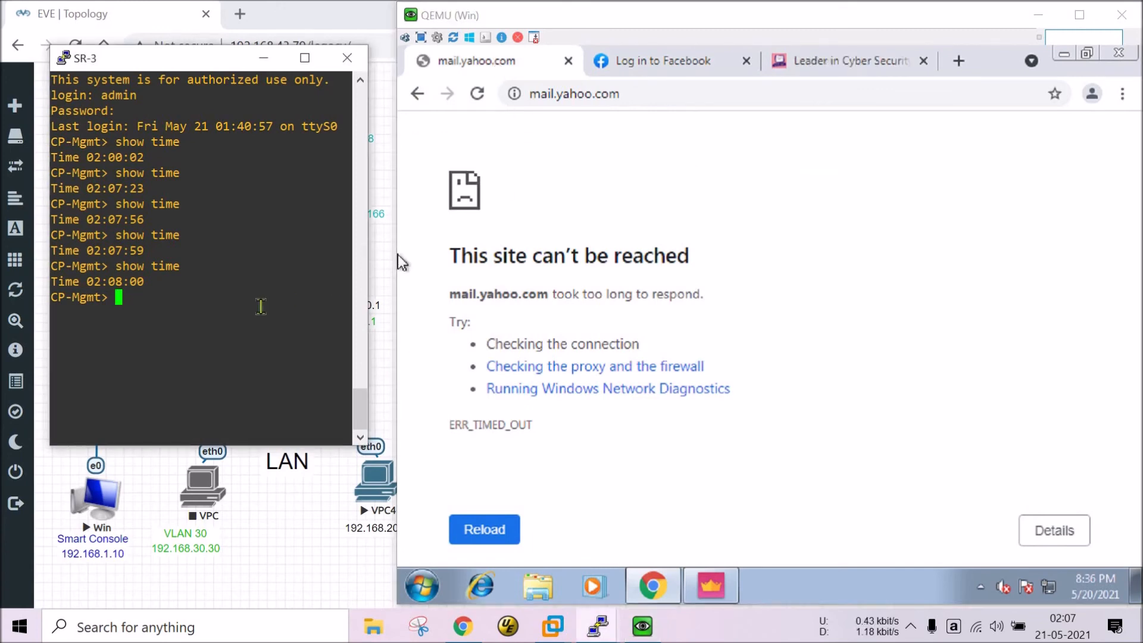
Run show time three more times, tracking the gateway clock at 02:08 inside the blocking window.
type("show time")
key("Return")
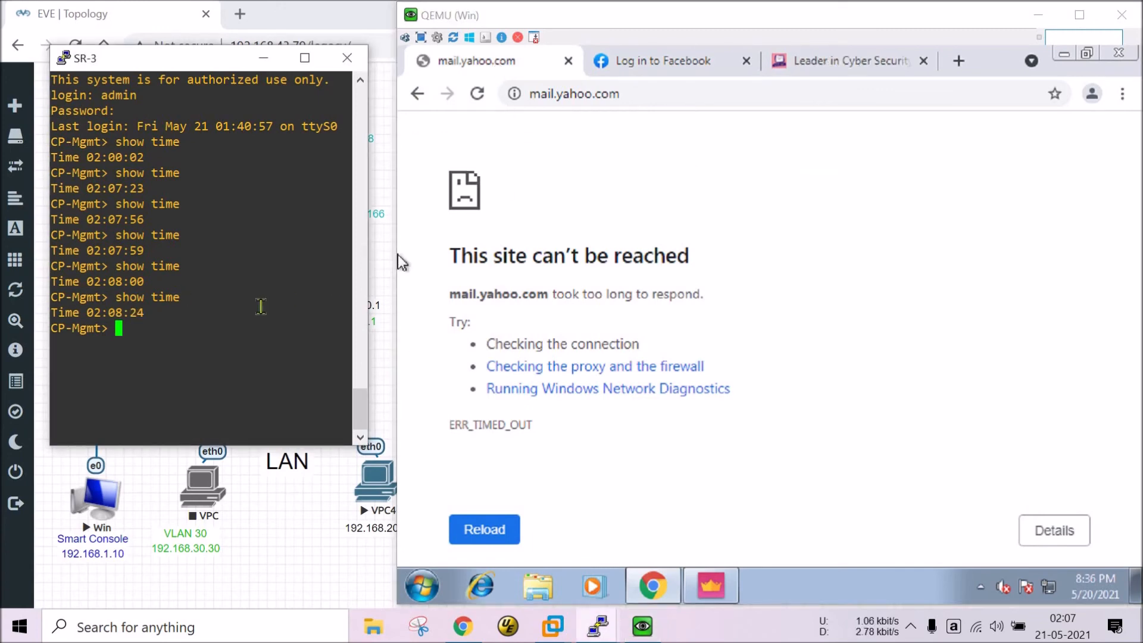
key("Up")
key("Return")
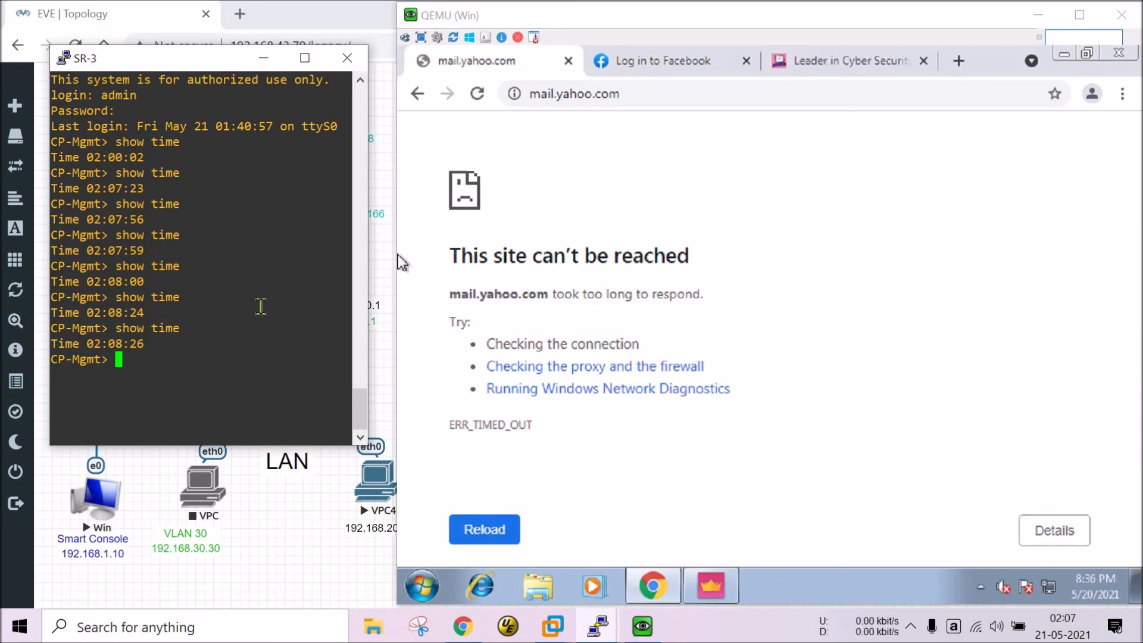
key("Up")
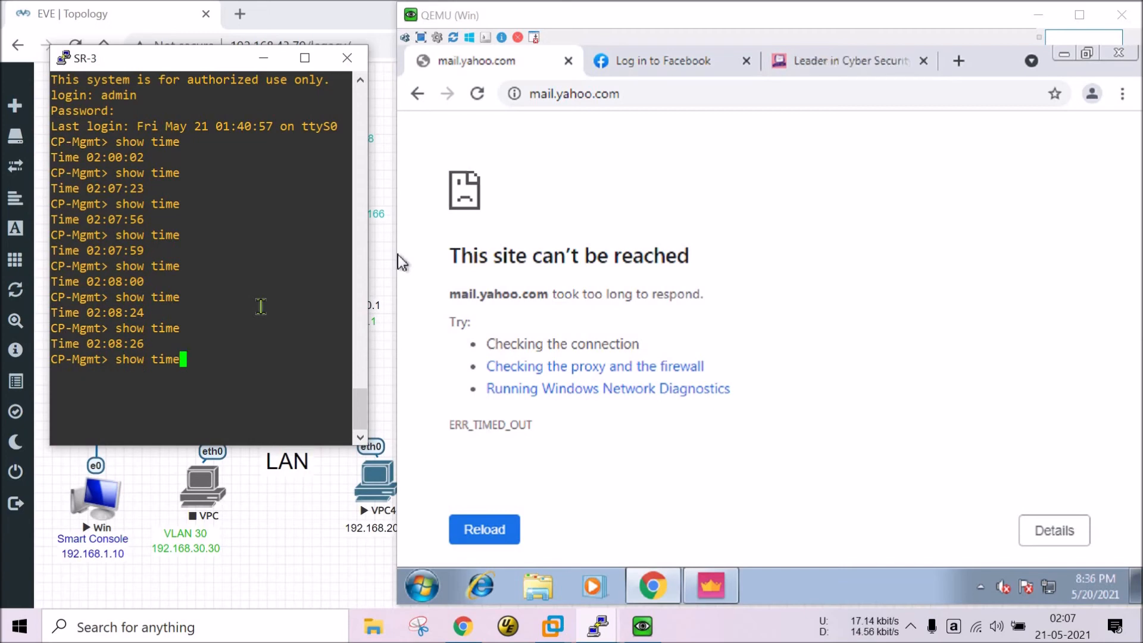
key("Return")
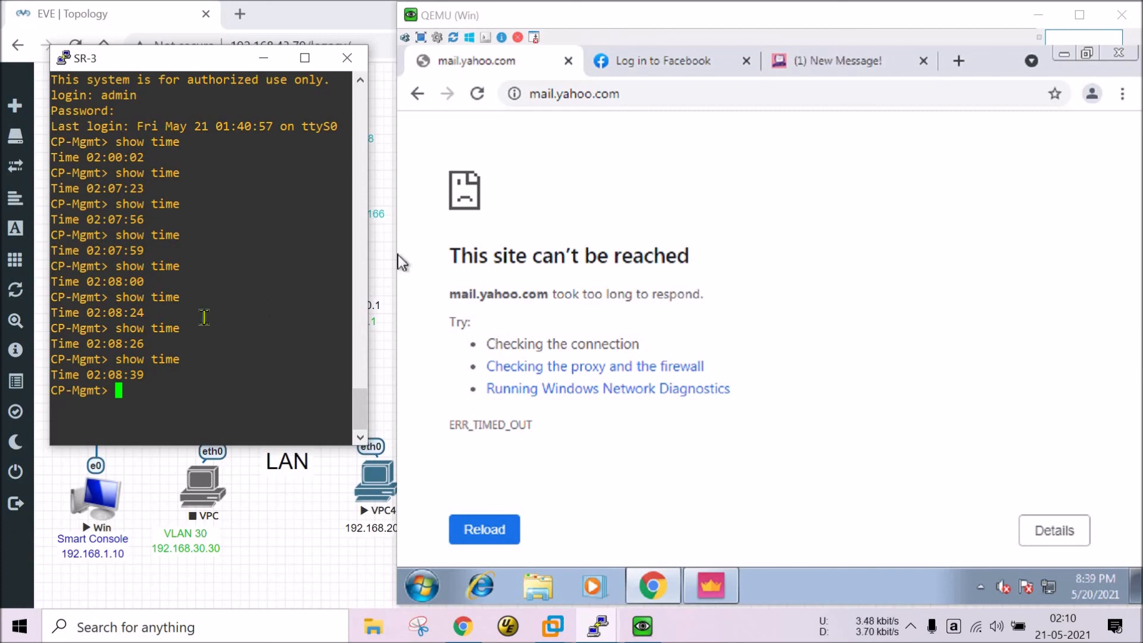
Rerun show time to confirm the gateway reads 02:11:46, then reload mail.yahoo.com in Chrome.
key("Up")
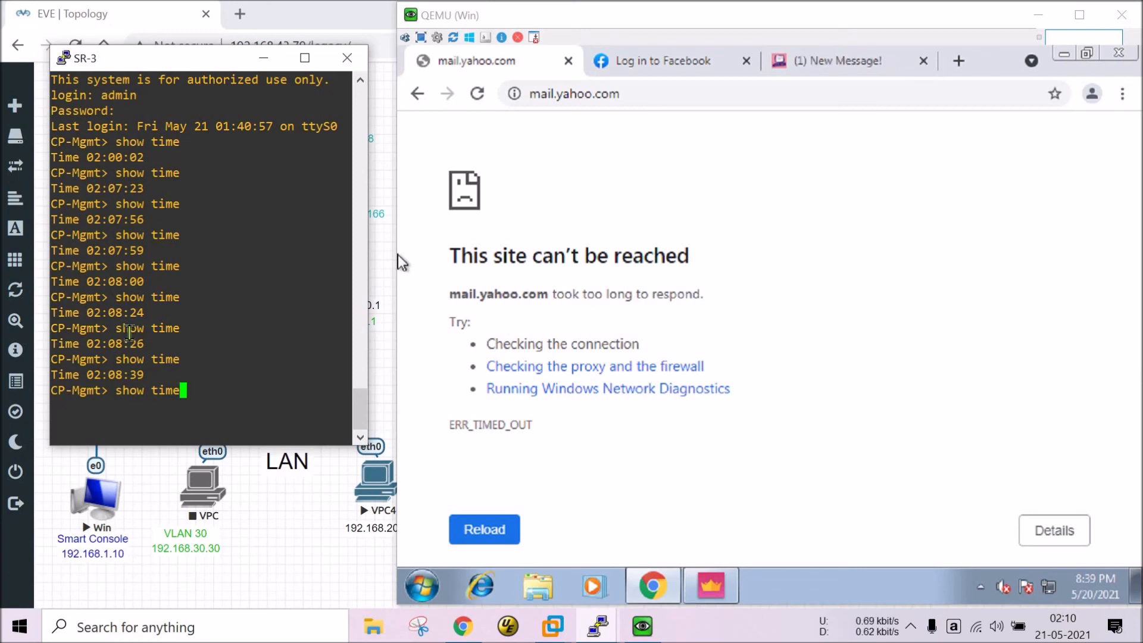
key("Return")
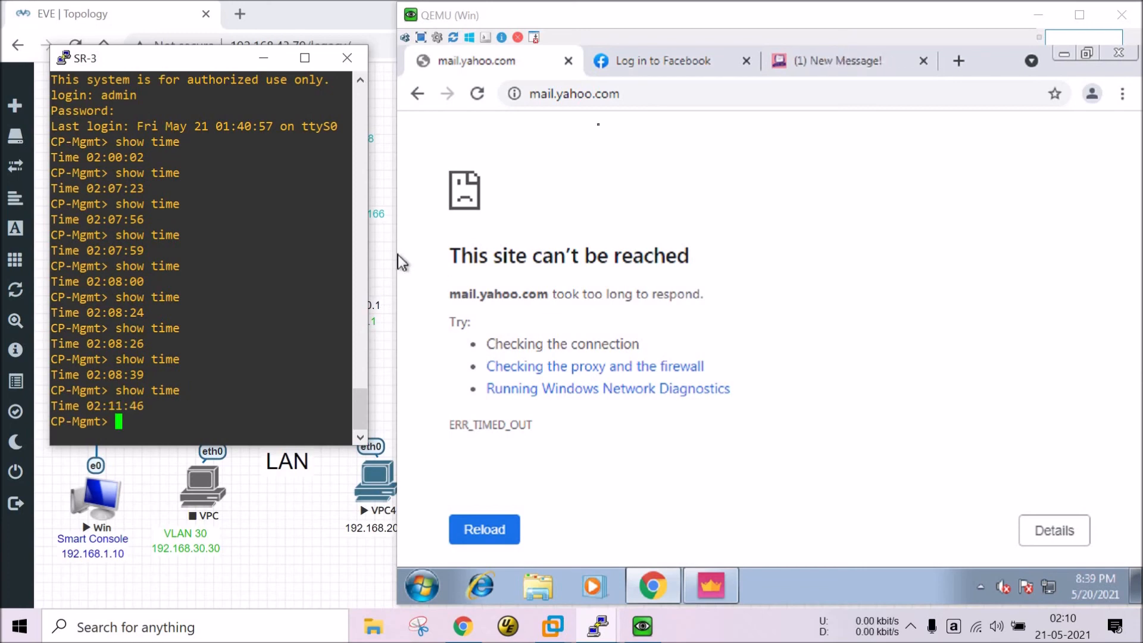
left_click(399, 256)
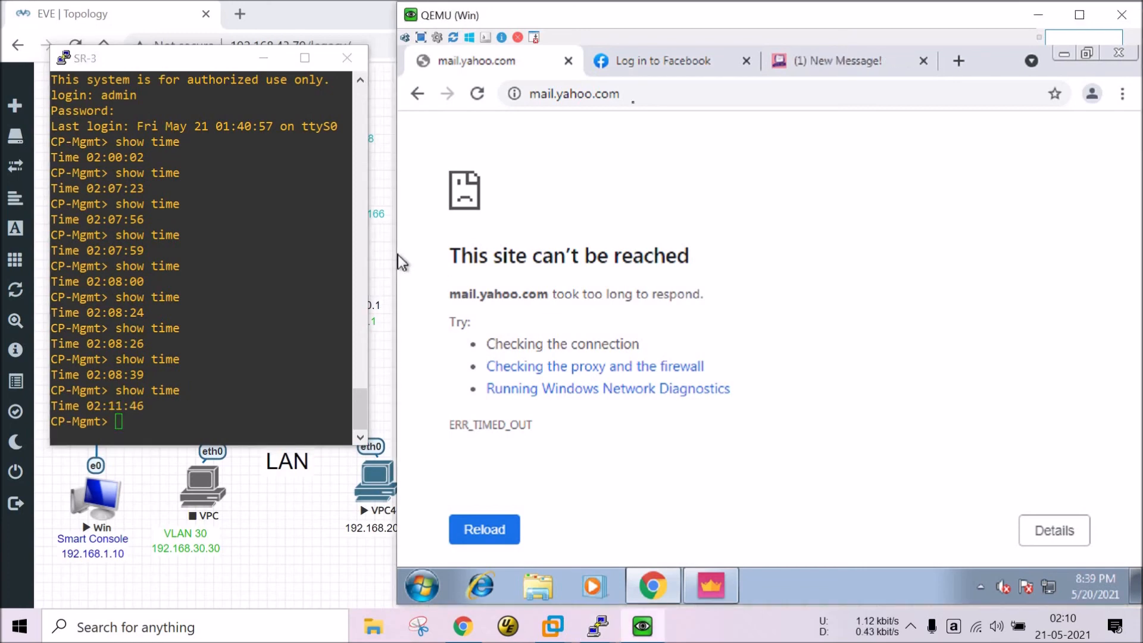
left_click(633, 101)
key("Return")
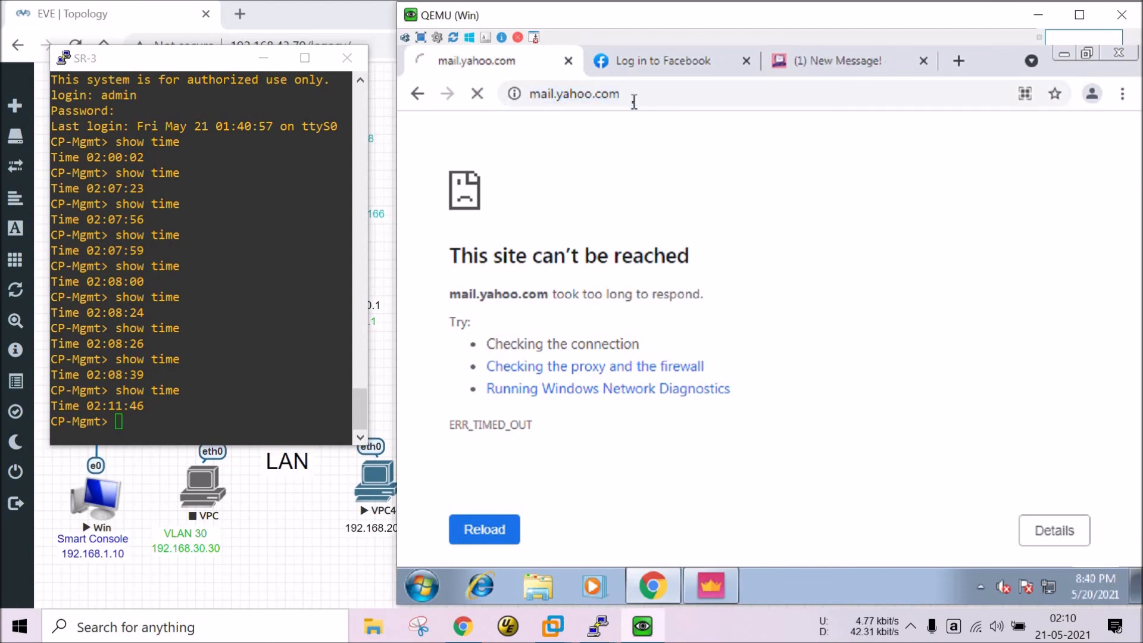